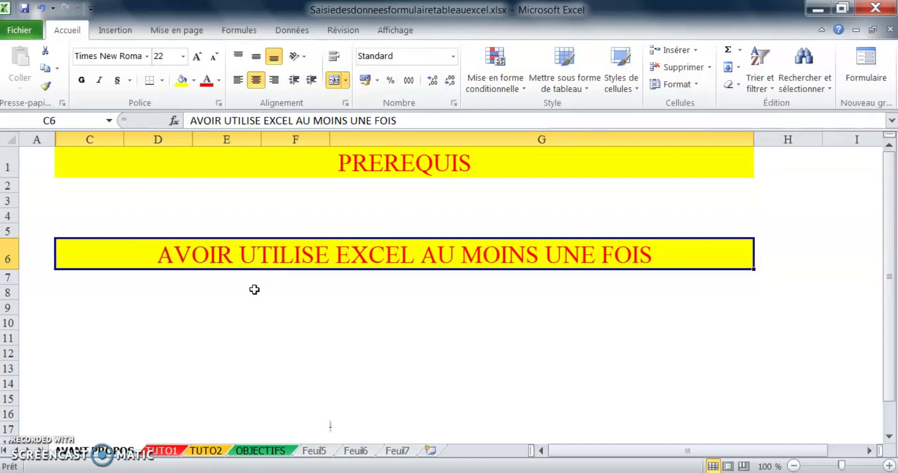
Review the TUTO1 sheet's outline: the definition of Excel, its everyday use, and its role in management and decision-making.
{"action": "left_click", "coordinate": [169, 449]}
{"action": "left_click", "coordinate": [162, 391]}
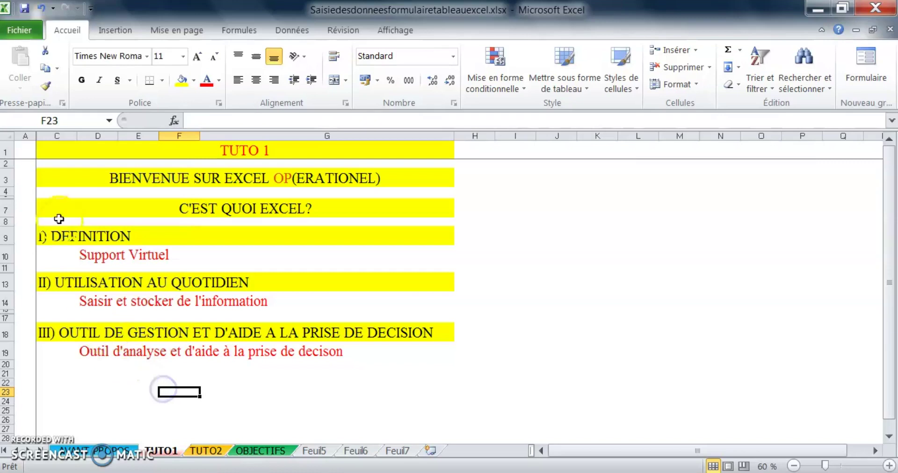
{"action": "left_click", "coordinate": [179, 150]}
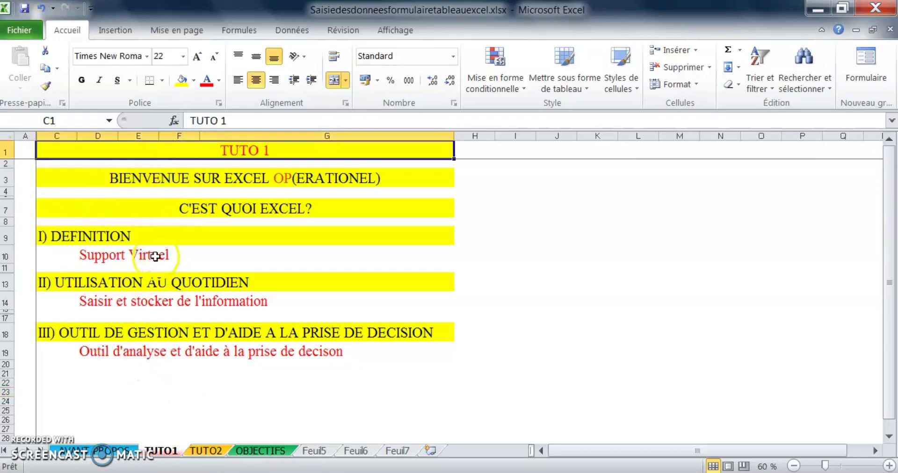
{"action": "left_click_drag", "start_coordinate": [97, 257], "coordinate": [200, 255]}
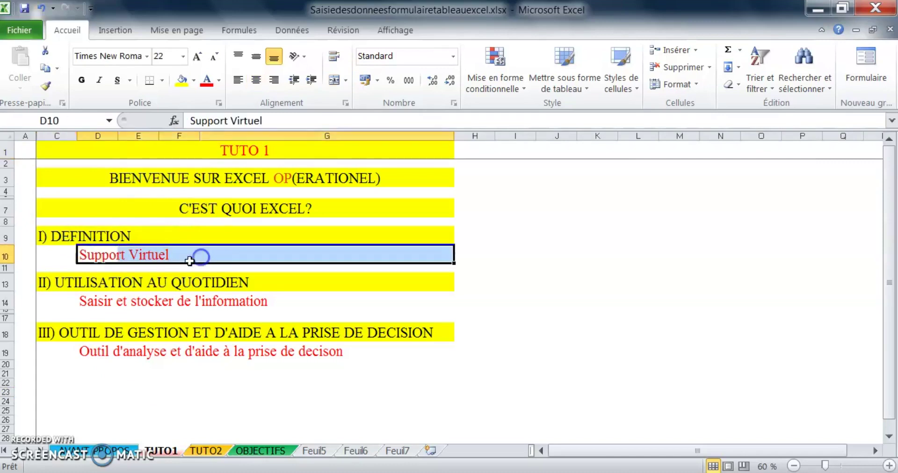
{"action": "left_click_drag", "start_coordinate": [100, 304], "coordinate": [251, 303]}
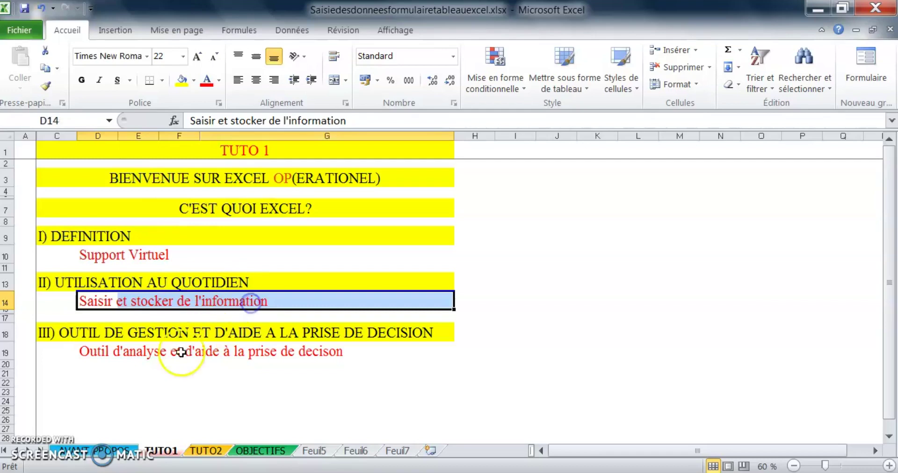
{"action": "left_click", "coordinate": [114, 352]}
{"action": "left_click_drag", "start_coordinate": [114, 351], "coordinate": [257, 354]}
{"action": "left_click_drag", "start_coordinate": [89, 283], "coordinate": [202, 296]}
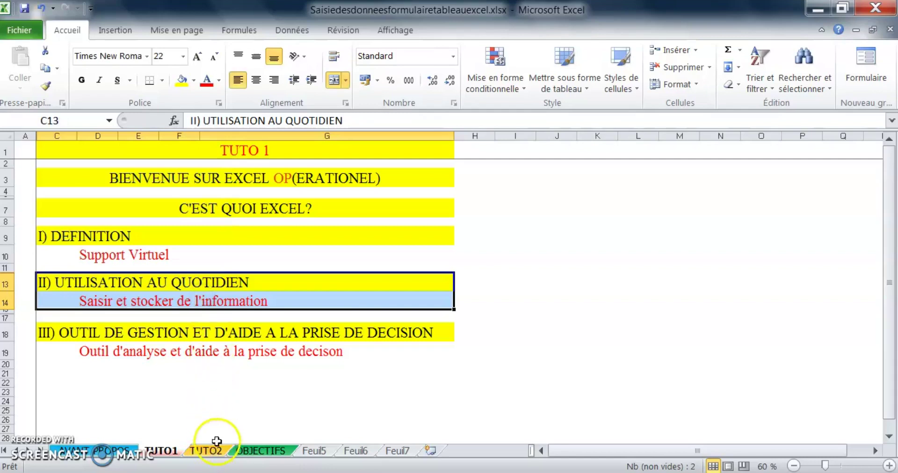
Review the TUTO2 sheet's outline, covering the topics under LA SAISIE DES DONNEES and LES TABLEAUX SOUS EXCEL.
{"action": "left_click", "coordinate": [210, 451]}
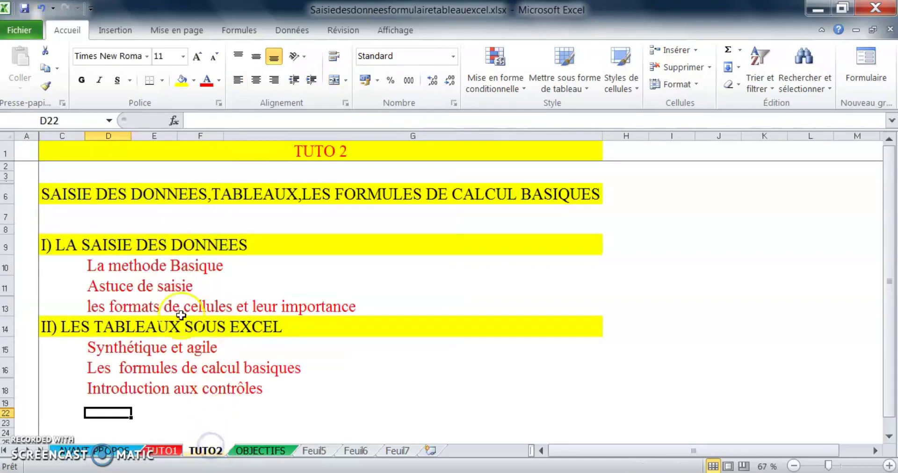
{"action": "left_click", "coordinate": [7, 248]}
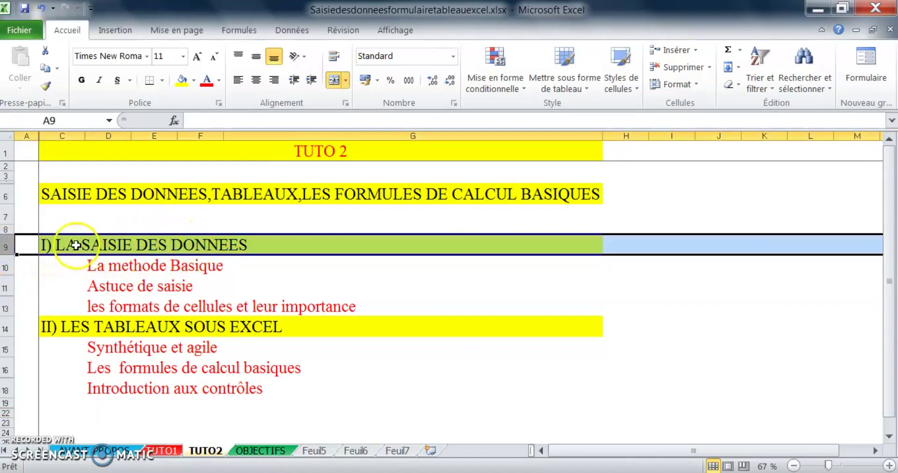
{"action": "left_click", "coordinate": [222, 246]}
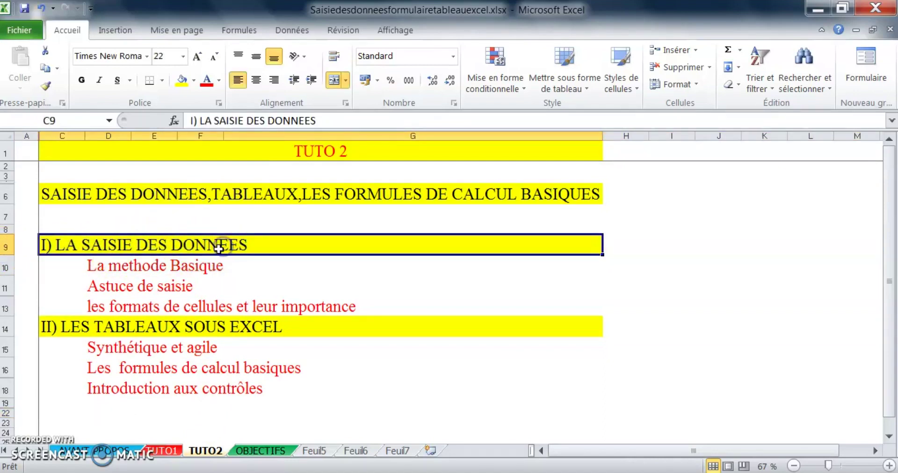
{"action": "left_click_drag", "start_coordinate": [105, 266], "coordinate": [160, 293]}
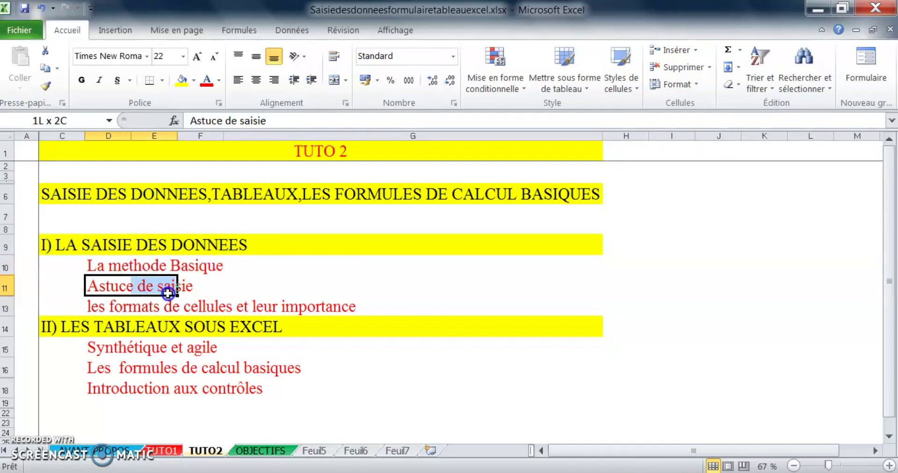
{"action": "left_click_drag", "start_coordinate": [94, 305], "coordinate": [229, 308]}
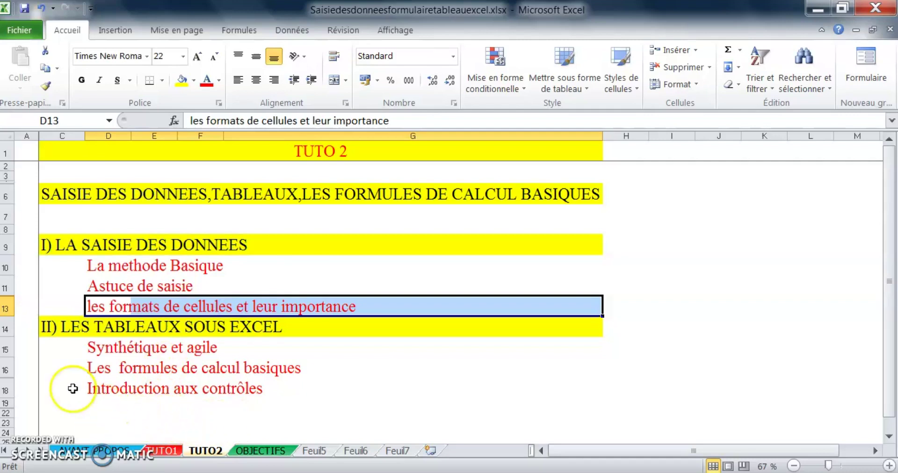
{"action": "left_click", "coordinate": [8, 332]}
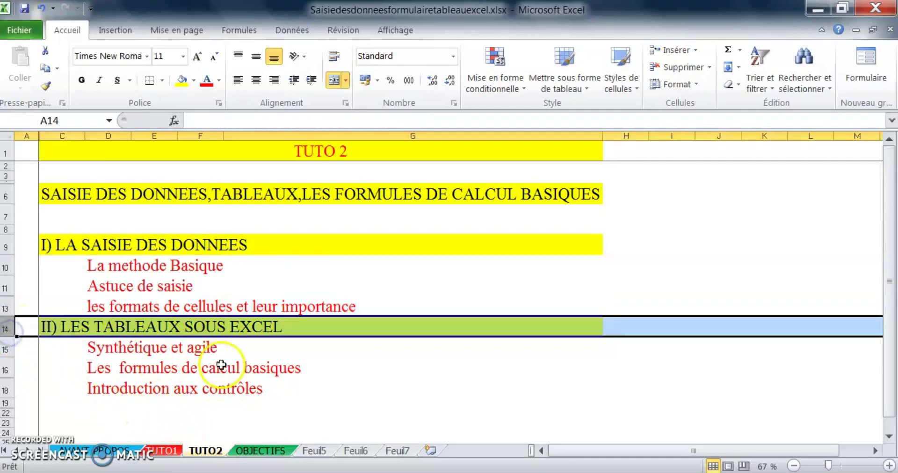
{"action": "left_click", "coordinate": [110, 347]}
{"action": "left_click_drag", "start_coordinate": [110, 347], "coordinate": [203, 354]}
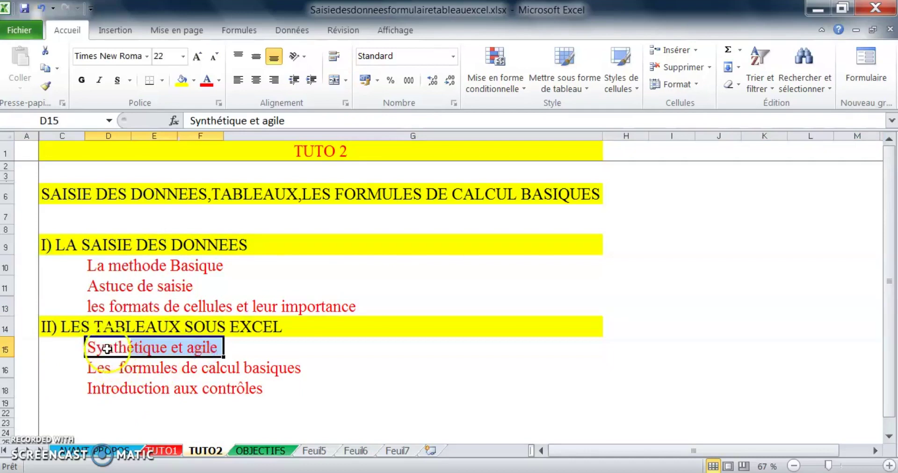
{"action": "left_click_drag", "start_coordinate": [94, 367], "coordinate": [260, 358]}
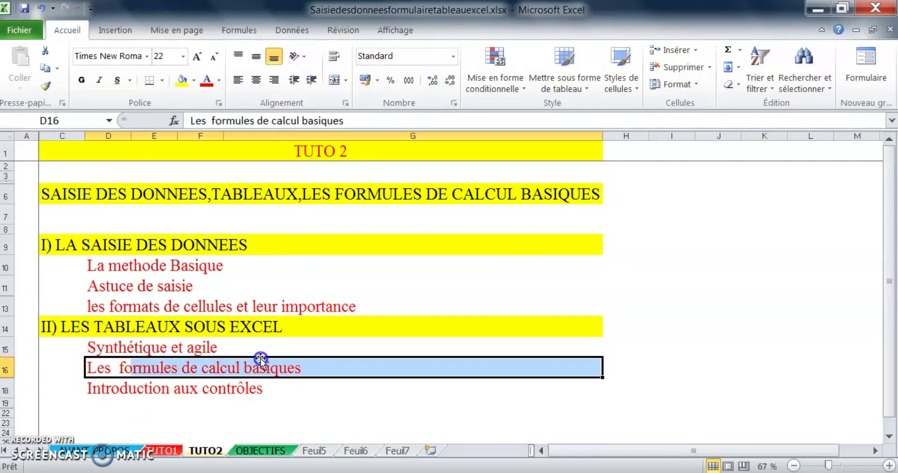
{"action": "left_click_drag", "start_coordinate": [93, 391], "coordinate": [234, 391]}
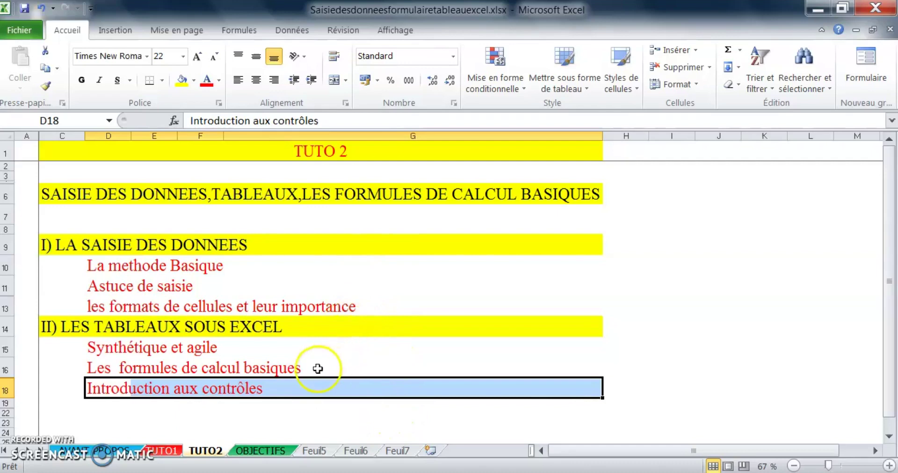
On the OBJECTIFS sheet, examine the handwritten recipe picture, the RECETTE FONDANT AU CHOCOLAT ingredient list and the two objectives.
{"action": "left_click", "coordinate": [258, 451]}
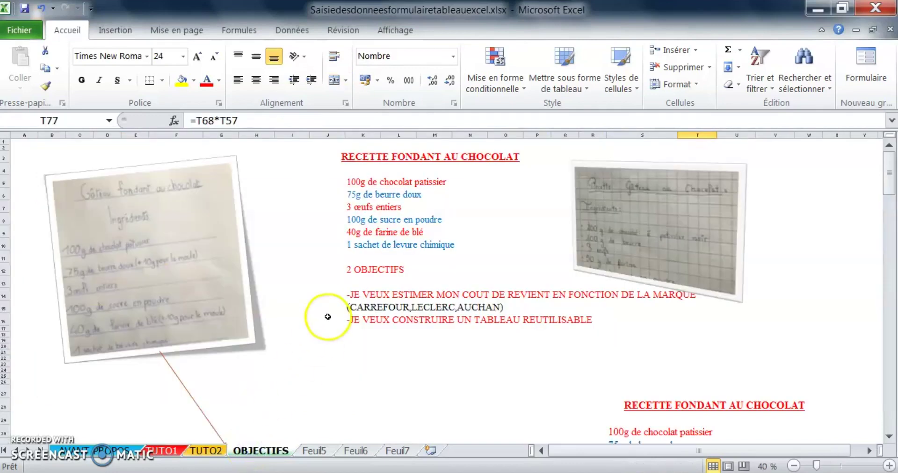
{"action": "left_click", "coordinate": [324, 257]}
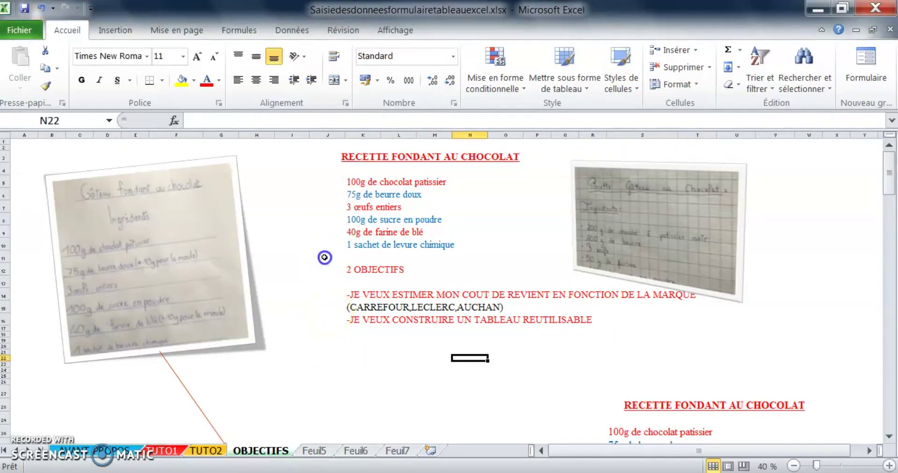
{"action": "left_click", "coordinate": [326, 259]}
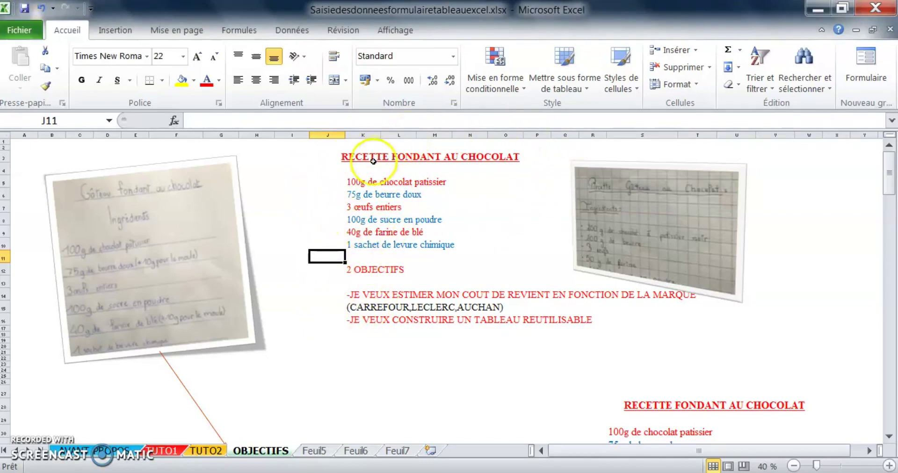
{"action": "left_click", "coordinate": [135, 261]}
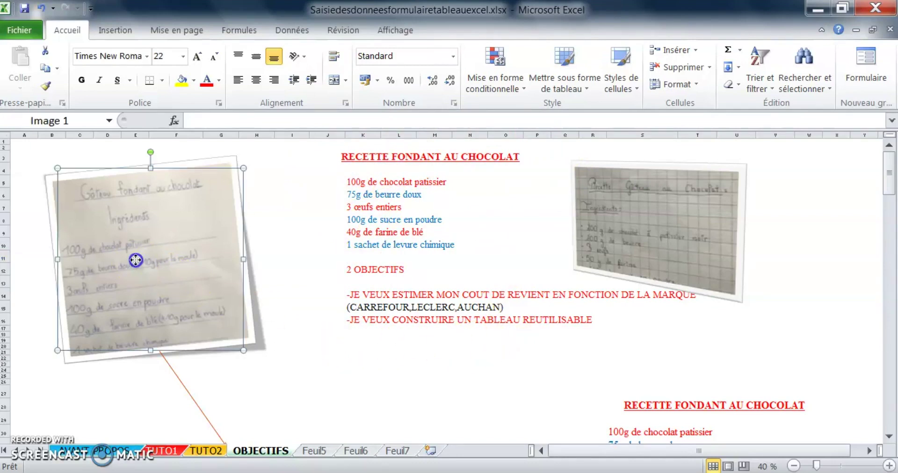
{"action": "left_click_drag", "start_coordinate": [375, 182], "coordinate": [469, 249]}
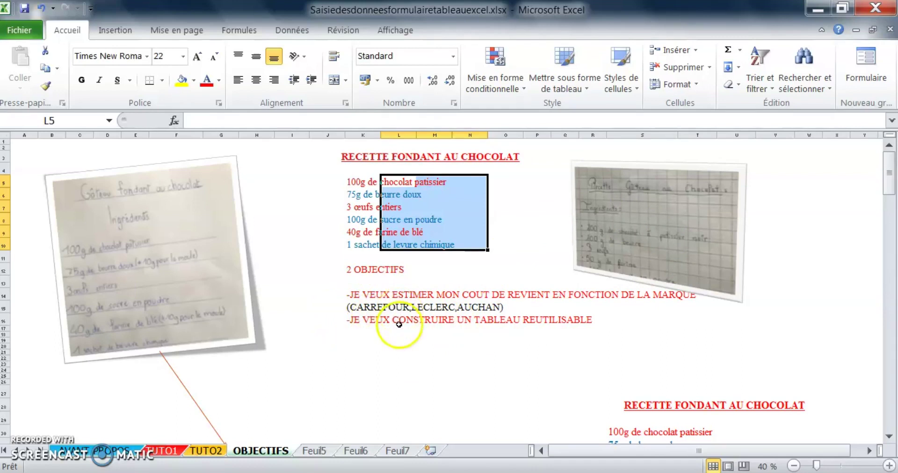
{"action": "left_click", "coordinate": [396, 358]}
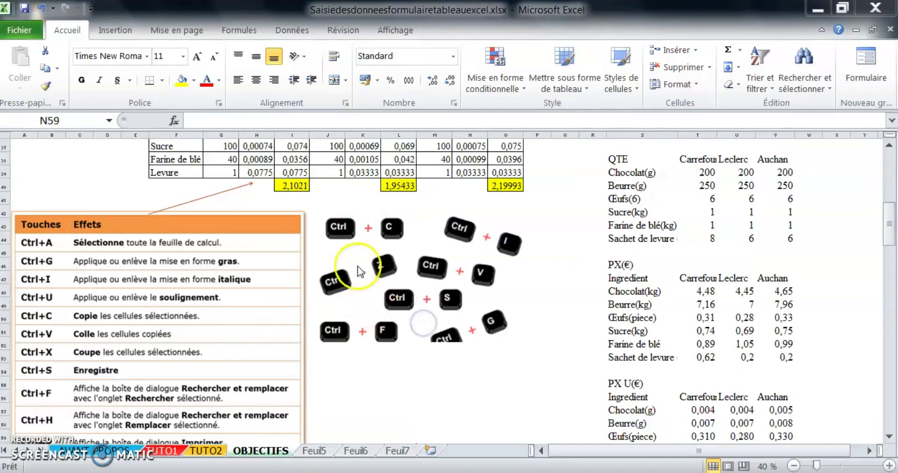
Examine the ingredient cost table comparing Carrefour, Leclerc and Auchan, including the total formula under each store's Montant column.
{"action": "scroll", "coordinate": [360, 224], "scroll_direction": "up", "scroll_amount": 9}
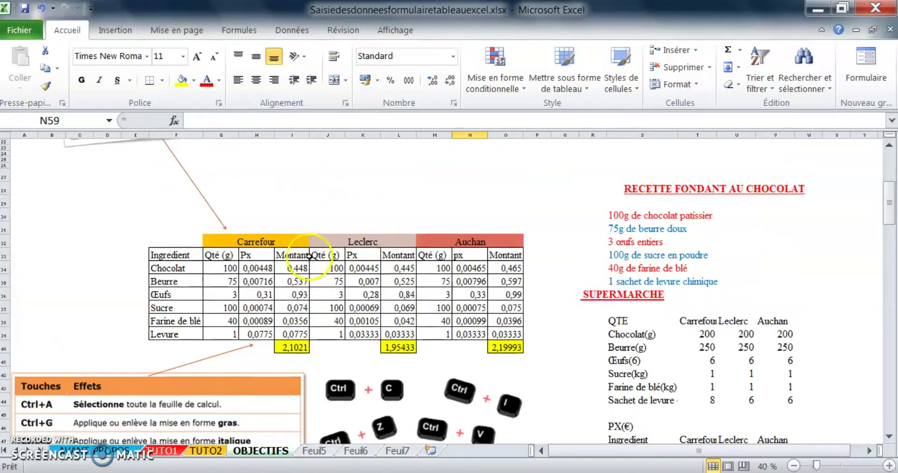
{"action": "scroll", "coordinate": [301, 267], "scroll_direction": "down", "scroll_amount": 2}
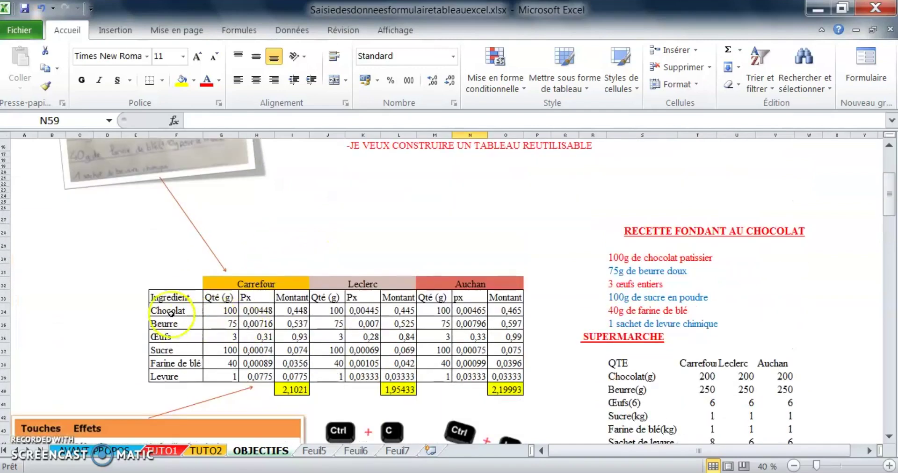
{"action": "left_click_drag", "start_coordinate": [117, 283], "coordinate": [573, 401]}
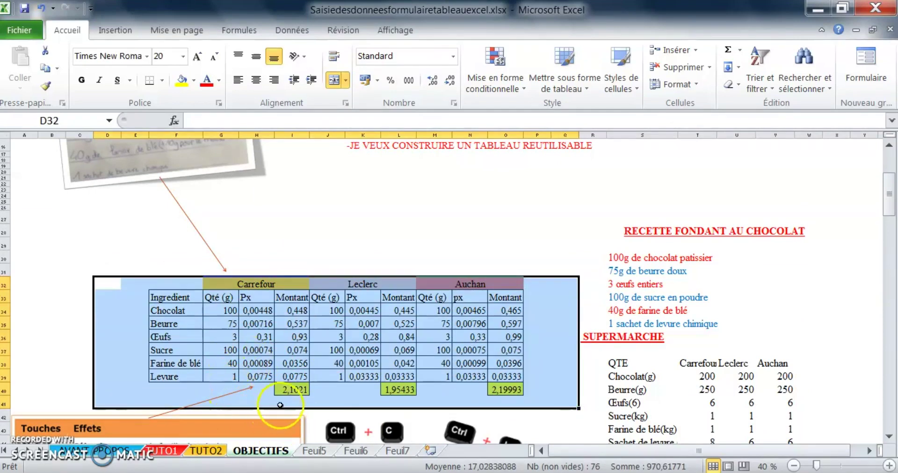
{"action": "left_click", "coordinate": [293, 389]}
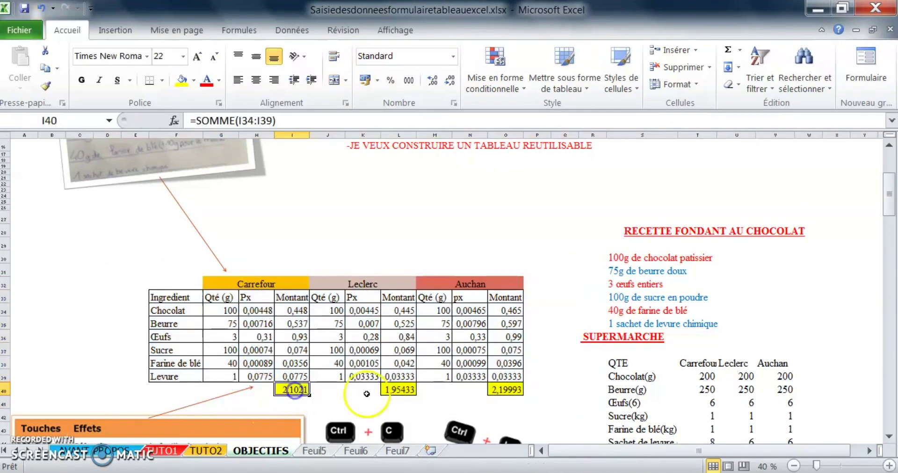
{"action": "left_click", "coordinate": [398, 390]}
{"action": "left_click", "coordinate": [506, 391]}
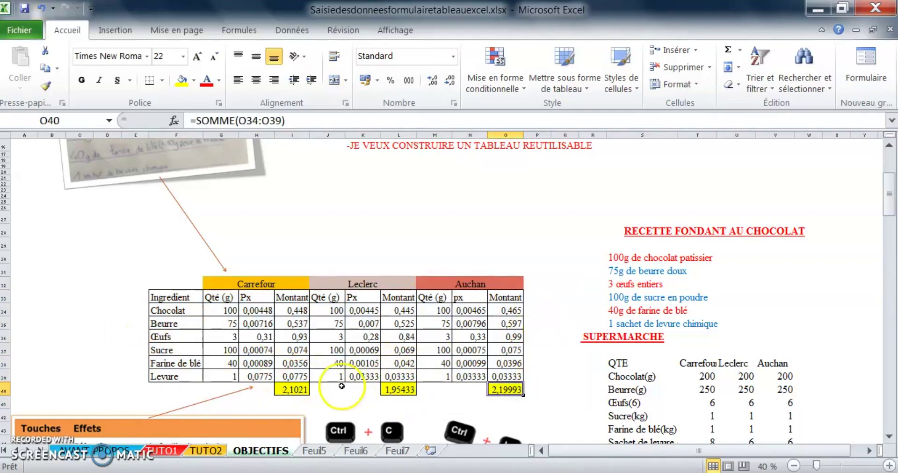
{"action": "scroll", "coordinate": [342, 386], "scroll_direction": "down", "scroll_amount": 4}
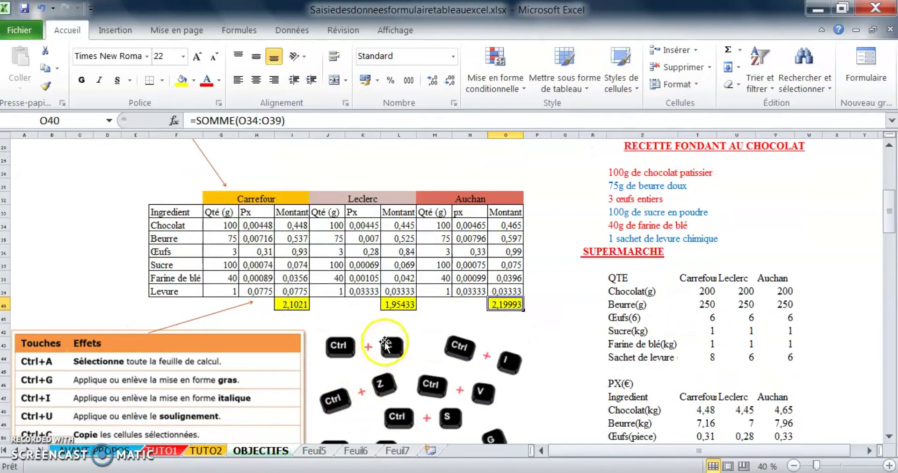
{"action": "scroll", "coordinate": [383, 331], "scroll_direction": "up", "scroll_amount": 6}
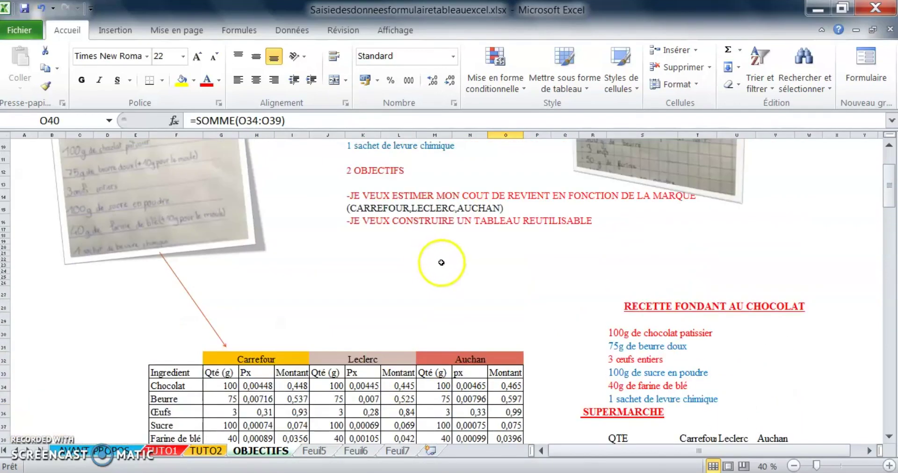
{"action": "scroll", "coordinate": [400, 318], "scroll_direction": "down", "scroll_amount": 7}
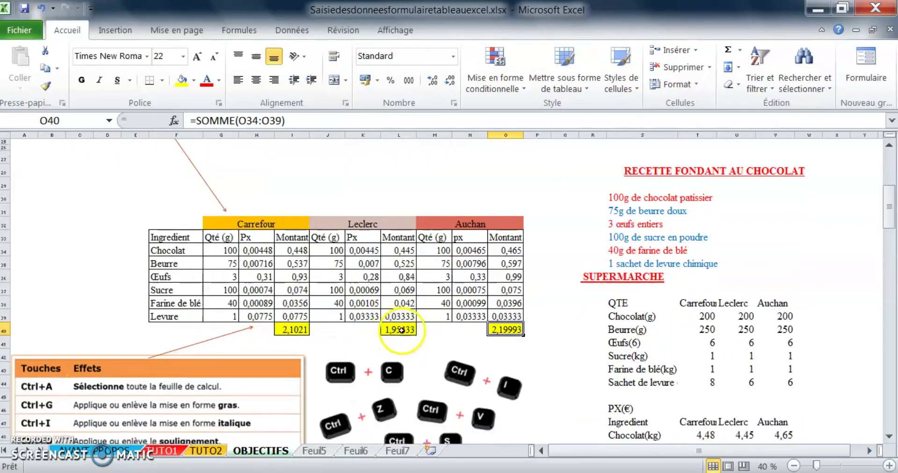
Read through the Touches/Effets keyboard shortcut reference and the key illustrations beside it, below the cost table.
{"action": "scroll", "coordinate": [405, 336], "scroll_direction": "down", "scroll_amount": 2}
{"action": "scroll", "coordinate": [407, 360], "scroll_direction": "down", "scroll_amount": 3}
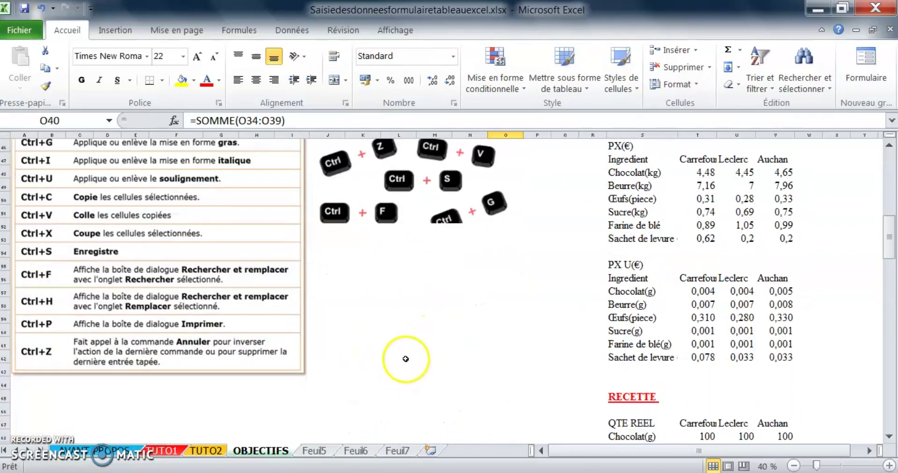
{"action": "left_click", "coordinate": [430, 341]}
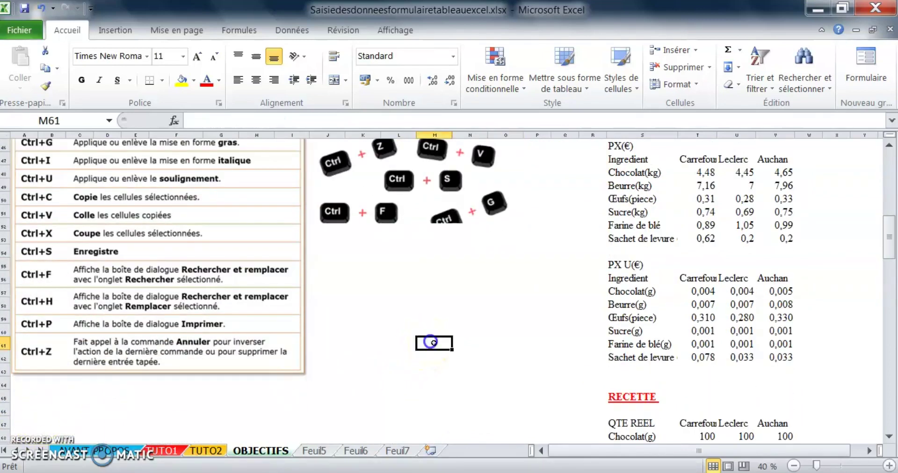
{"action": "scroll", "coordinate": [435, 356], "scroll_direction": "up", "scroll_amount": 3}
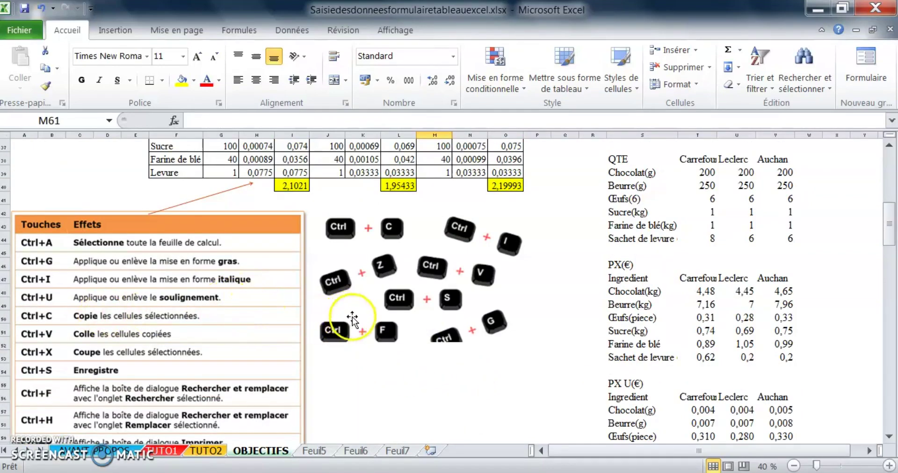
{"action": "scroll", "coordinate": [348, 322], "scroll_direction": "down", "scroll_amount": 2}
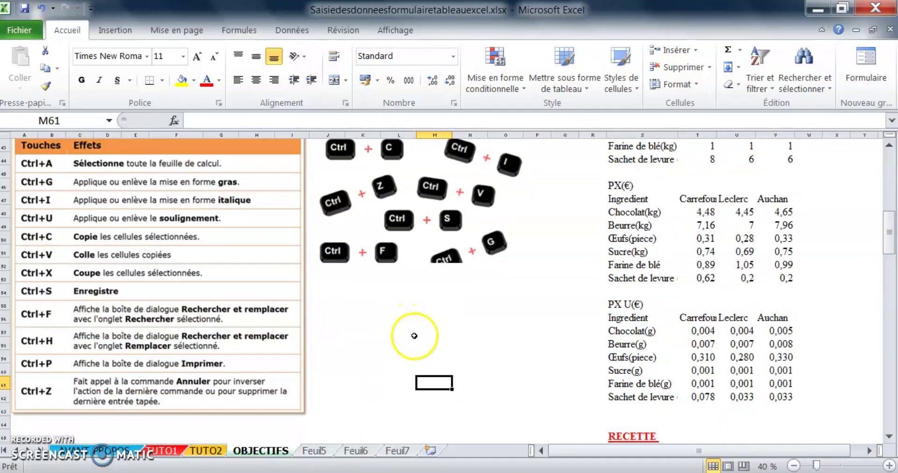
{"action": "scroll", "coordinate": [426, 344], "scroll_direction": "up", "scroll_amount": 2}
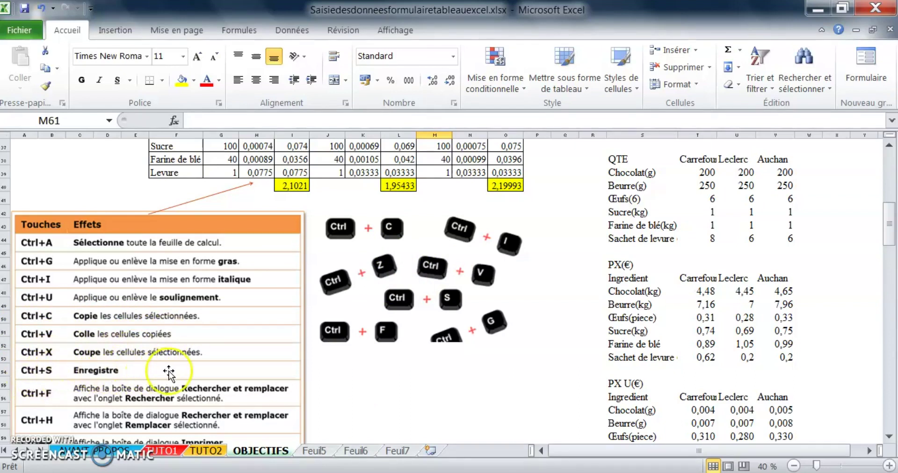
{"action": "scroll", "coordinate": [192, 374], "scroll_direction": "down", "scroll_amount": 3}
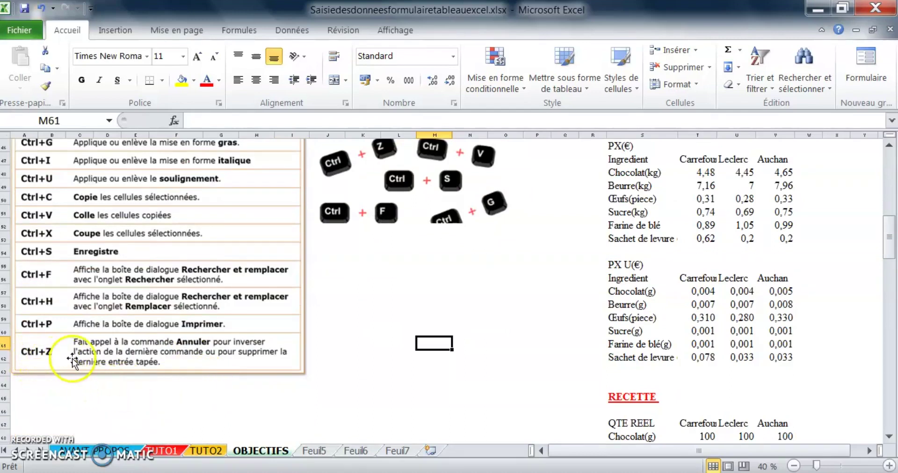
{"action": "scroll", "coordinate": [412, 388], "scroll_direction": "up", "scroll_amount": 4}
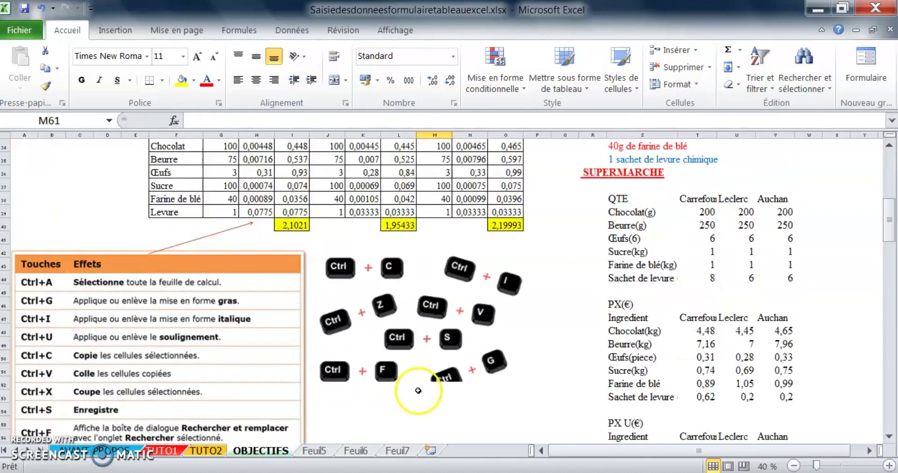
Copy the supermarket QTE table to the empty area starting at J54, and undo the paste.
{"action": "scroll", "coordinate": [418, 391], "scroll_direction": "up", "scroll_amount": 1}
{"action": "scroll", "coordinate": [411, 370], "scroll_direction": "down", "scroll_amount": 1}
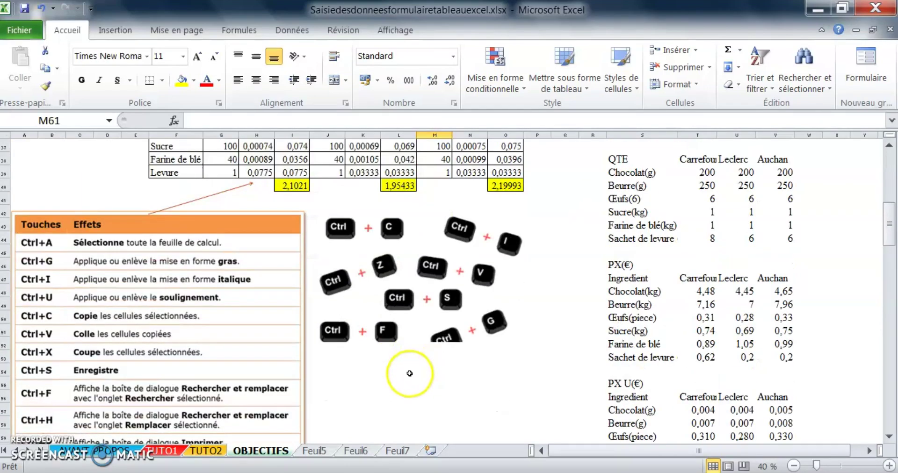
{"action": "left_click", "coordinate": [424, 388]}
{"action": "scroll", "coordinate": [424, 387], "scroll_direction": "up", "scroll_amount": 2}
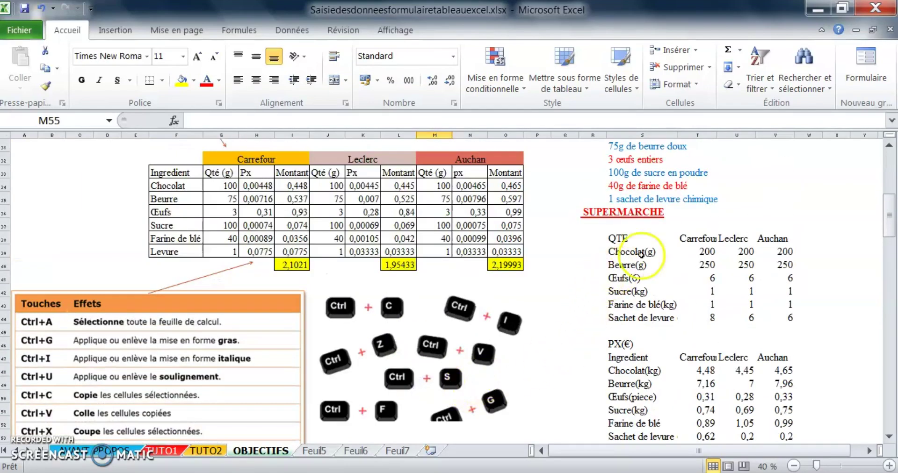
{"action": "left_click_drag", "start_coordinate": [618, 241], "coordinate": [788, 315]}
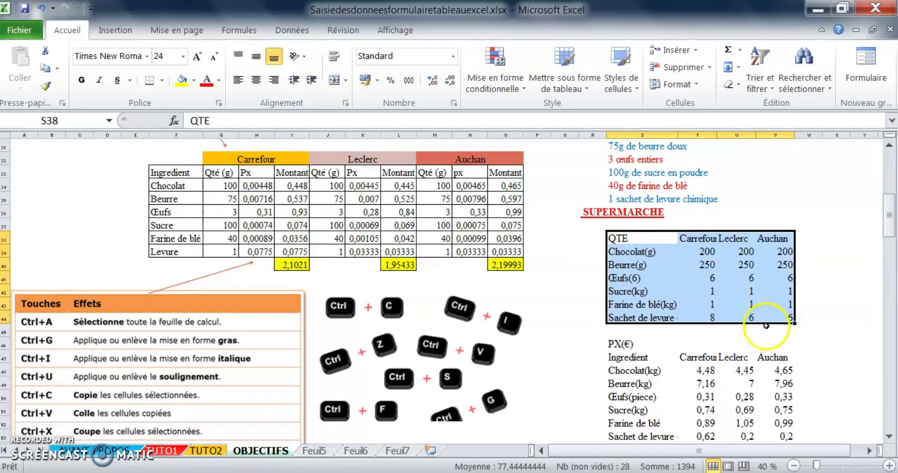
{"action": "key", "text": "ctrl+c"}
{"action": "scroll", "coordinate": [581, 317], "scroll_direction": "down", "scroll_amount": 3}
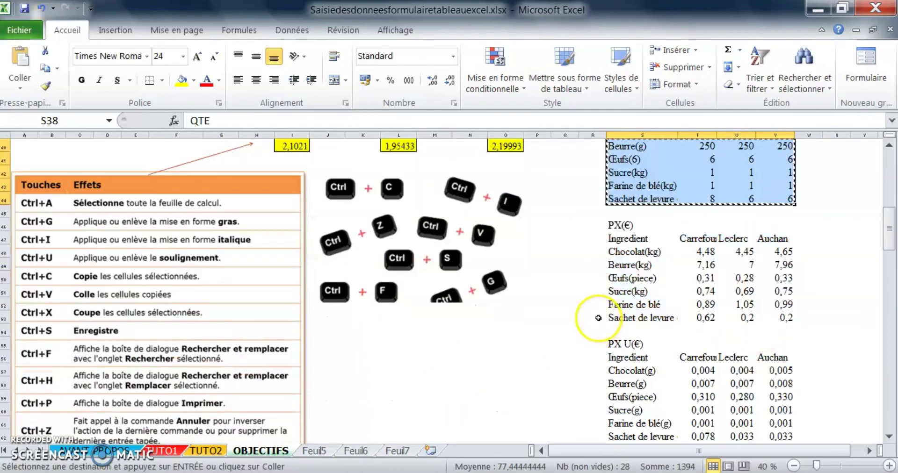
{"action": "scroll", "coordinate": [503, 340], "scroll_direction": "down", "scroll_amount": 1}
{"action": "left_click", "coordinate": [330, 290]}
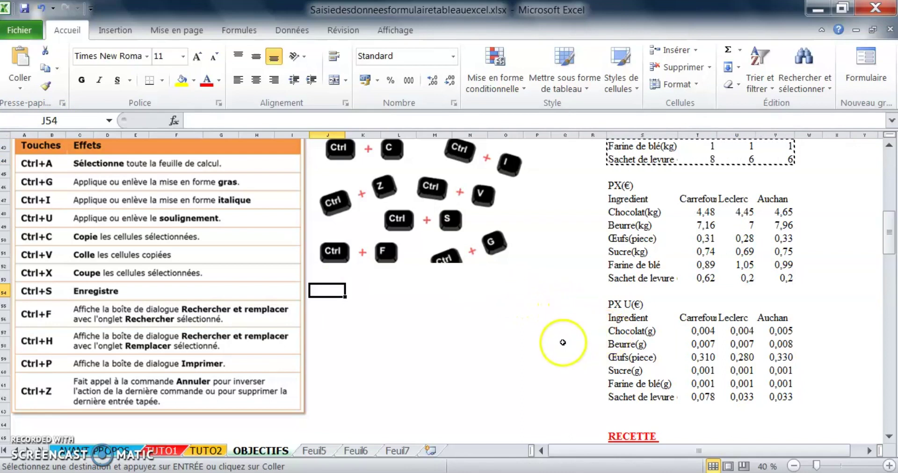
{"action": "key", "text": "ctrl+v"}
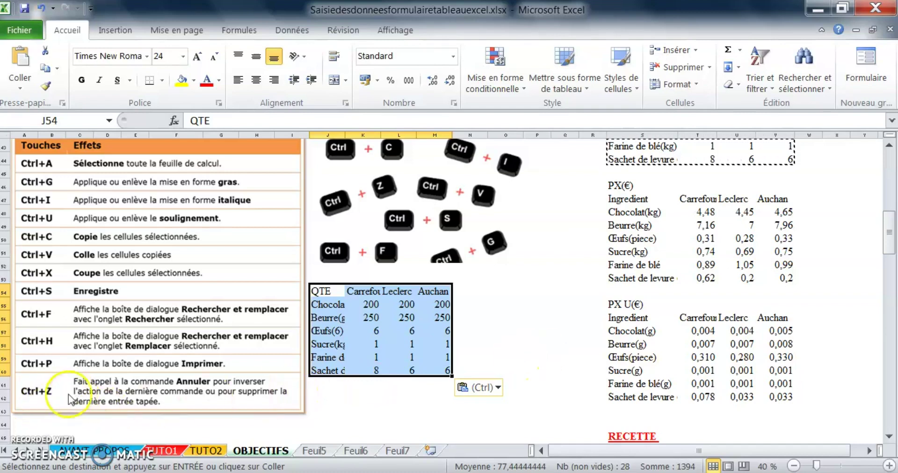
{"action": "key", "text": "ctrl+z"}
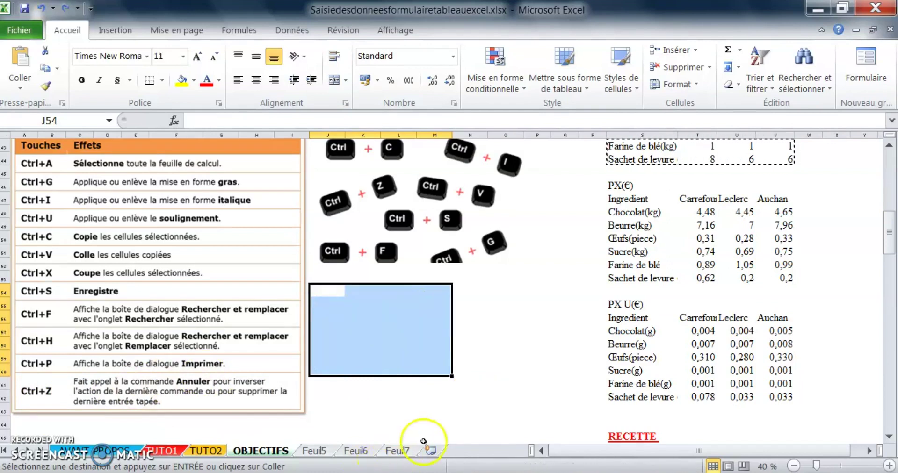
{"action": "left_click", "coordinate": [473, 369]}
Reselect the whole QTE table, paste it at J54 a second time, and undo that paste too.
{"action": "scroll", "coordinate": [473, 369], "scroll_direction": "up", "scroll_amount": 3}
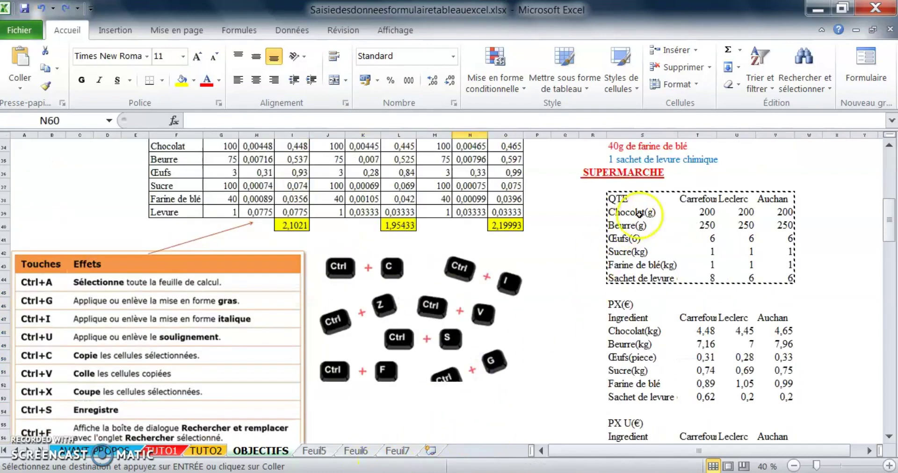
{"action": "left_click_drag", "start_coordinate": [629, 195], "coordinate": [781, 280]}
{"action": "left_click_drag", "start_coordinate": [624, 199], "coordinate": [769, 279]}
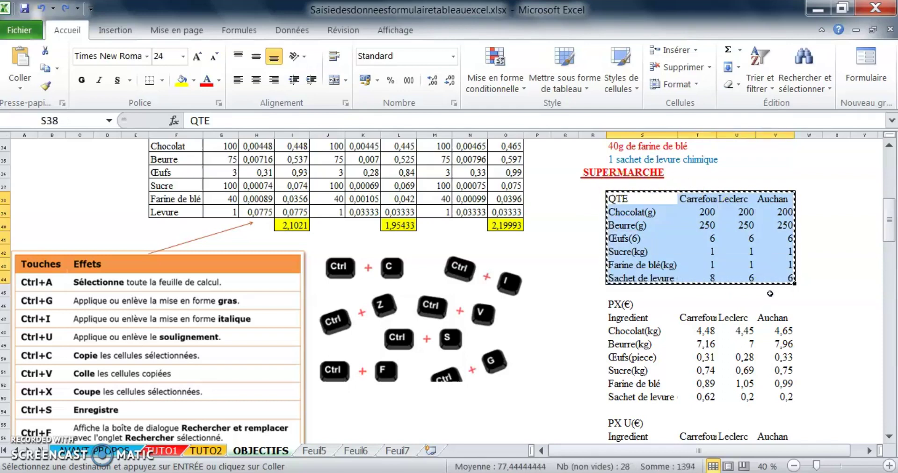
{"action": "scroll", "coordinate": [401, 341], "scroll_direction": "down", "scroll_amount": 5}
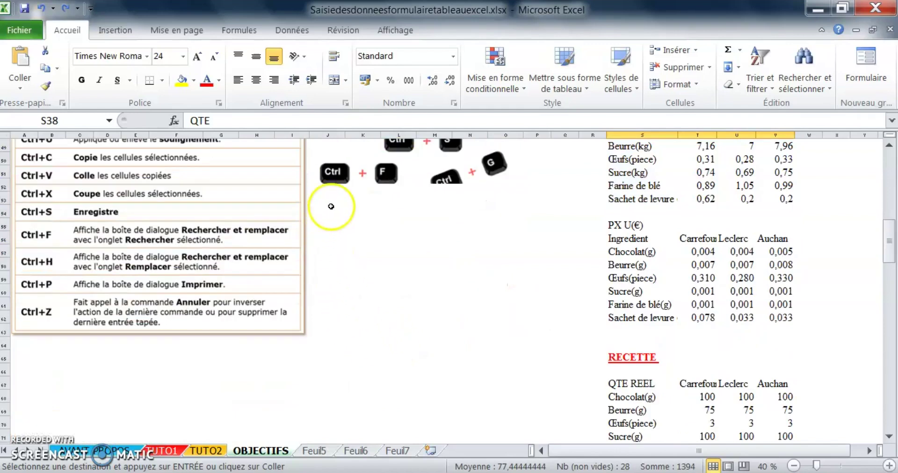
{"action": "left_click", "coordinate": [330, 206]}
{"action": "key", "text": "Return"}
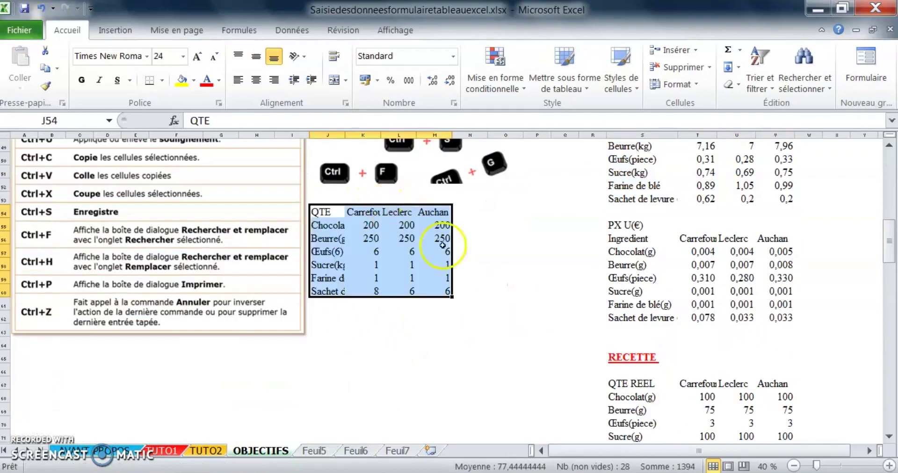
{"action": "scroll", "coordinate": [444, 241], "scroll_direction": "up", "scroll_amount": 4}
{"action": "left_click_drag", "start_coordinate": [638, 176], "coordinate": [772, 239]}
{"action": "key", "text": "ctrl+z"}
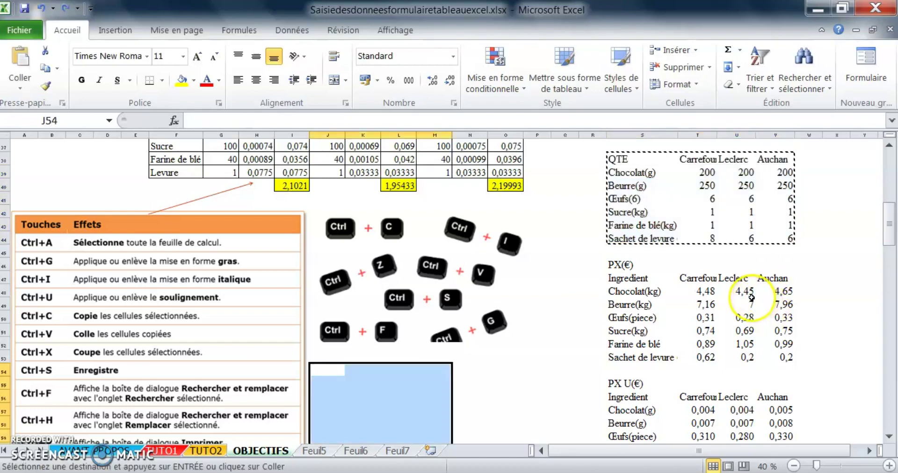
{"action": "left_click", "coordinate": [505, 373]}
Mark out the empty range J55:P60 below the keyboard-key illustrations.
{"action": "scroll", "coordinate": [505, 372], "scroll_direction": "up", "scroll_amount": 2}
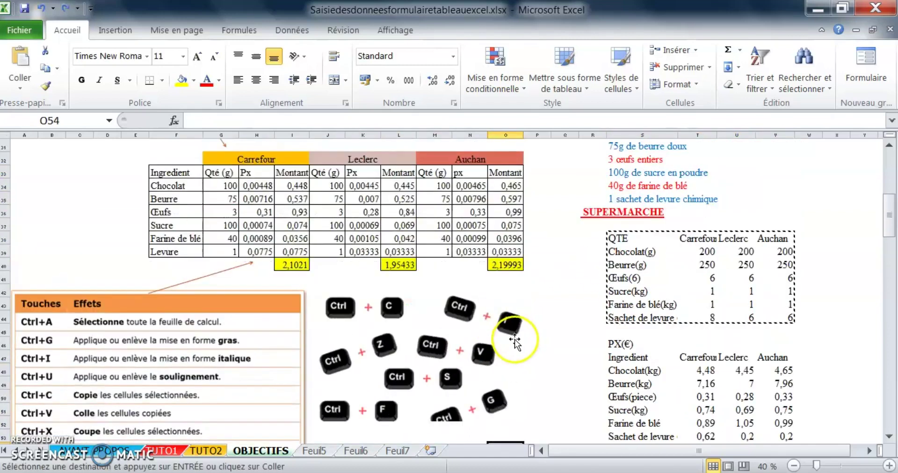
{"action": "scroll", "coordinate": [517, 342], "scroll_direction": "down", "scroll_amount": 3}
{"action": "left_click", "coordinate": [468, 344]}
{"action": "scroll", "coordinate": [437, 357], "scroll_direction": "down", "scroll_amount": 4}
{"action": "left_click_drag", "start_coordinate": [360, 200], "coordinate": [518, 276]}
{"action": "scroll", "coordinate": [513, 296], "scroll_direction": "up", "scroll_amount": 3}
{"action": "scroll", "coordinate": [513, 296], "scroll_direction": "up", "scroll_amount": 1}
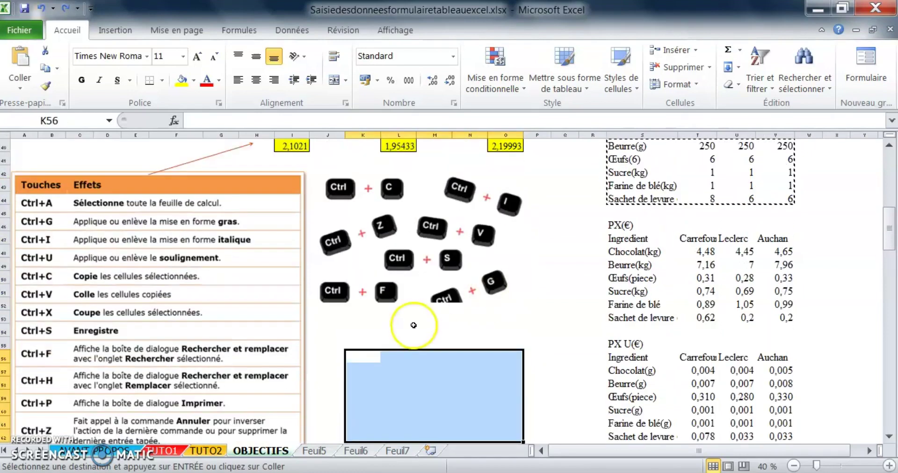
{"action": "left_click_drag", "start_coordinate": [331, 339], "coordinate": [543, 406]}
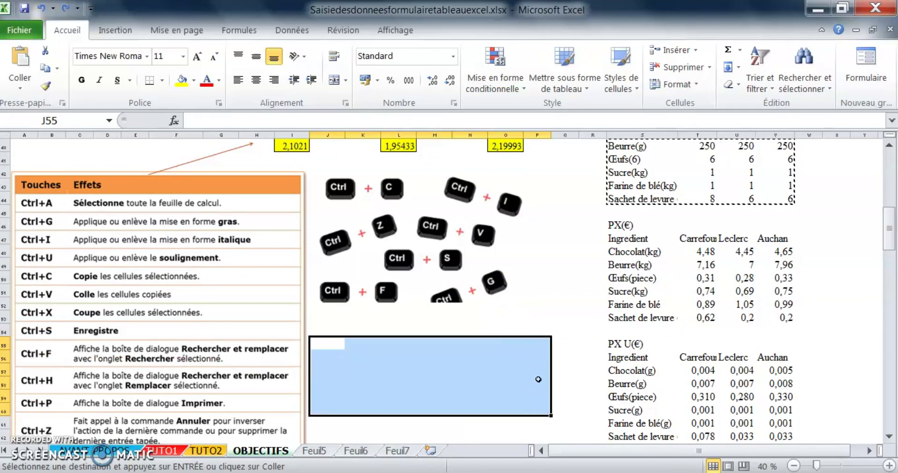
Highlight the full ingredient cost table with its Carrefour, Leclerc and Auchan columns and totals.
{"action": "scroll", "coordinate": [534, 374], "scroll_direction": "up", "scroll_amount": 8}
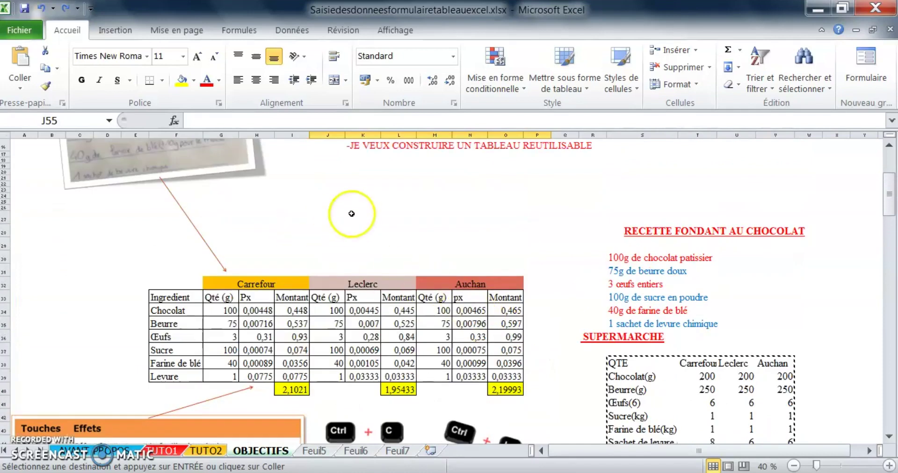
{"action": "left_click", "coordinate": [356, 208]}
{"action": "scroll", "coordinate": [400, 230], "scroll_direction": "up", "scroll_amount": 2}
{"action": "scroll", "coordinate": [400, 231], "scroll_direction": "up", "scroll_amount": 1}
{"action": "scroll", "coordinate": [354, 290], "scroll_direction": "down", "scroll_amount": 3}
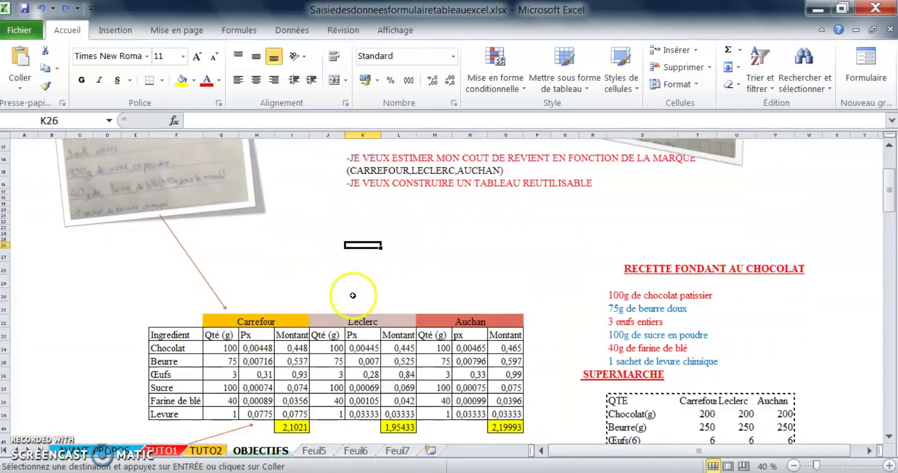
{"action": "left_click", "coordinate": [361, 232]}
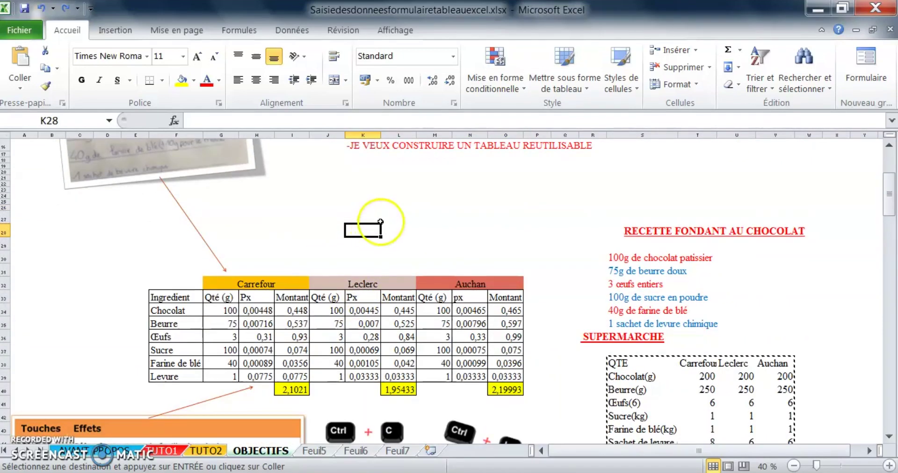
{"action": "left_click_drag", "start_coordinate": [125, 258], "coordinate": [541, 390]}
{"action": "scroll", "coordinate": [395, 327], "scroll_direction": "down", "scroll_amount": 4}
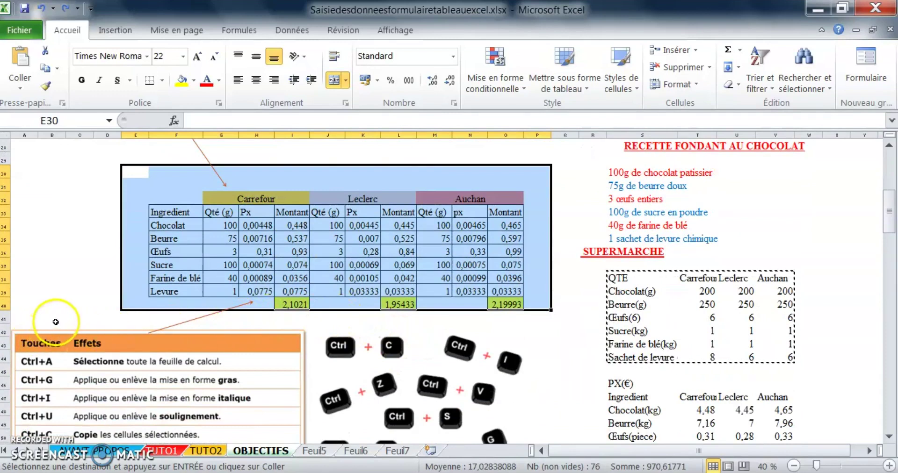
{"action": "left_click_drag", "start_coordinate": [146, 177], "coordinate": [546, 298]}
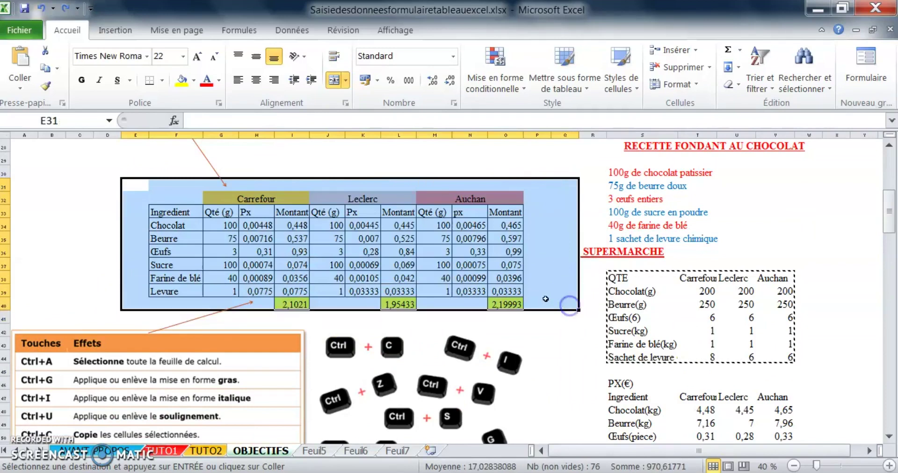
Go back and forth between the cost table and the price lists and empty area below it, highlighting each area.
{"action": "scroll", "coordinate": [542, 285], "scroll_direction": "down", "scroll_amount": 6}
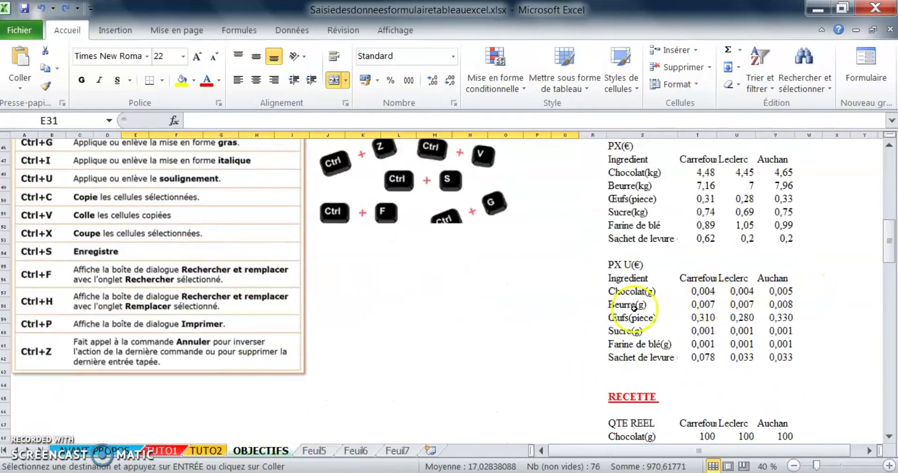
{"action": "scroll", "coordinate": [525, 313], "scroll_direction": "up", "scroll_amount": 5}
{"action": "scroll", "coordinate": [525, 312], "scroll_direction": "up", "scroll_amount": 2}
{"action": "scroll", "coordinate": [527, 314], "scroll_direction": "down", "scroll_amount": 7}
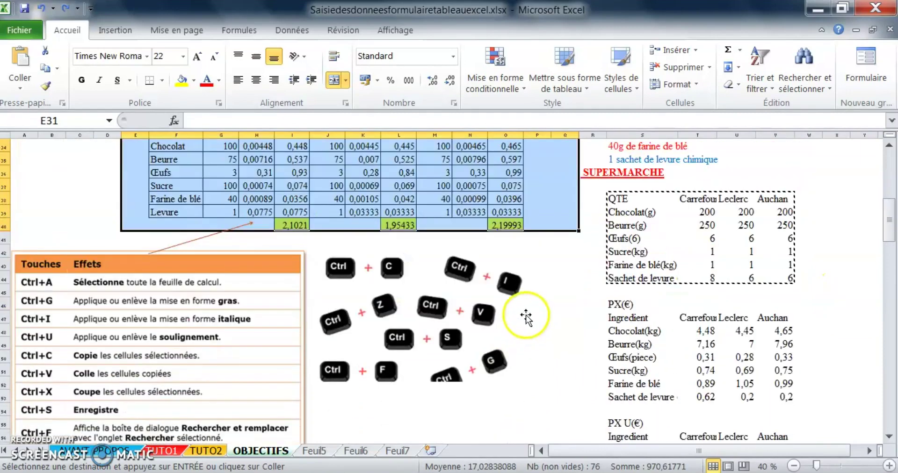
{"action": "scroll", "coordinate": [535, 320], "scroll_direction": "down", "scroll_amount": 2}
{"action": "scroll", "coordinate": [541, 309], "scroll_direction": "up", "scroll_amount": 7}
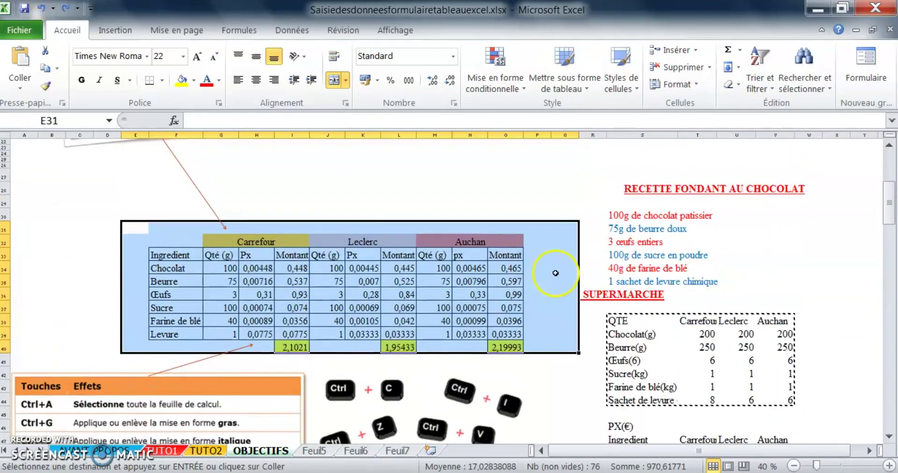
{"action": "scroll", "coordinate": [562, 295], "scroll_direction": "down", "scroll_amount": 6}
{"action": "left_click_drag", "start_coordinate": [180, 379], "coordinate": [557, 282]}
{"action": "scroll", "coordinate": [562, 282], "scroll_direction": "up", "scroll_amount": 7}
{"action": "scroll", "coordinate": [577, 290], "scroll_direction": "down", "scroll_amount": 6}
{"action": "scroll", "coordinate": [581, 302], "scroll_direction": "up", "scroll_amount": 6}
{"action": "left_click_drag", "start_coordinate": [127, 188], "coordinate": [570, 309]}
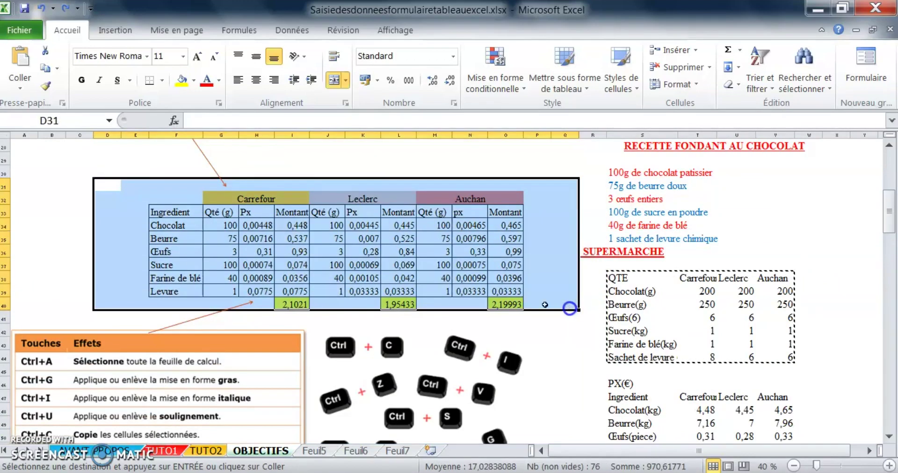
Freeze the panes at row 41 so the ingredient cost table above it stays in view.
{"action": "left_click", "coordinate": [23, 321]}
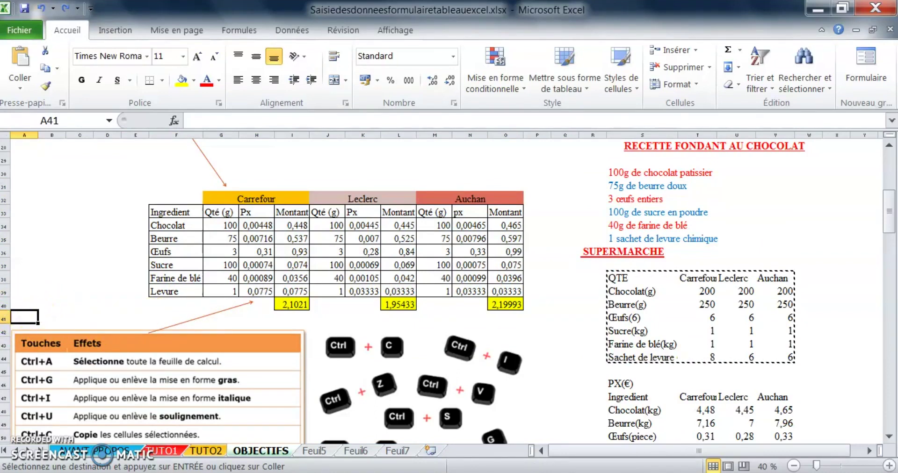
{"action": "left_click", "coordinate": [5, 315]}
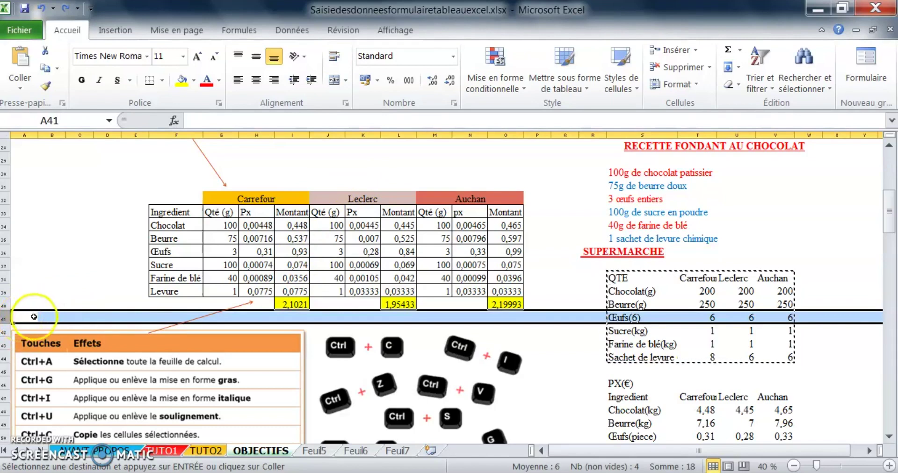
{"action": "left_click", "coordinate": [8, 318]}
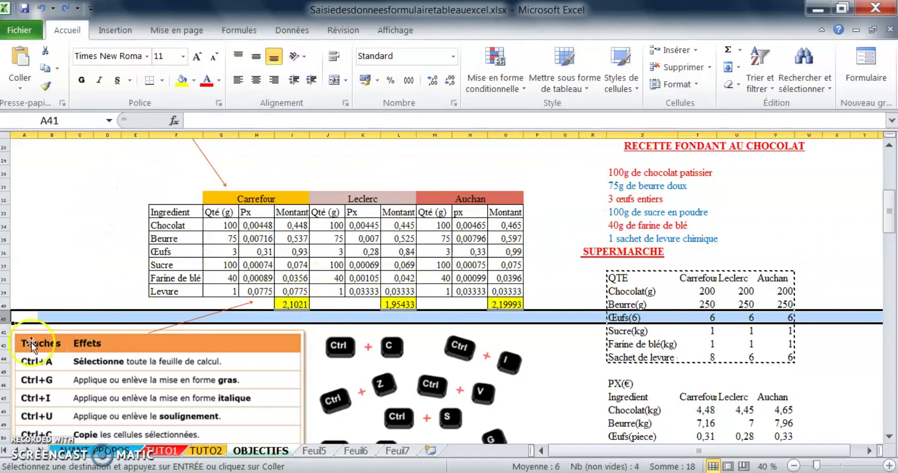
{"action": "left_click", "coordinate": [6, 317]}
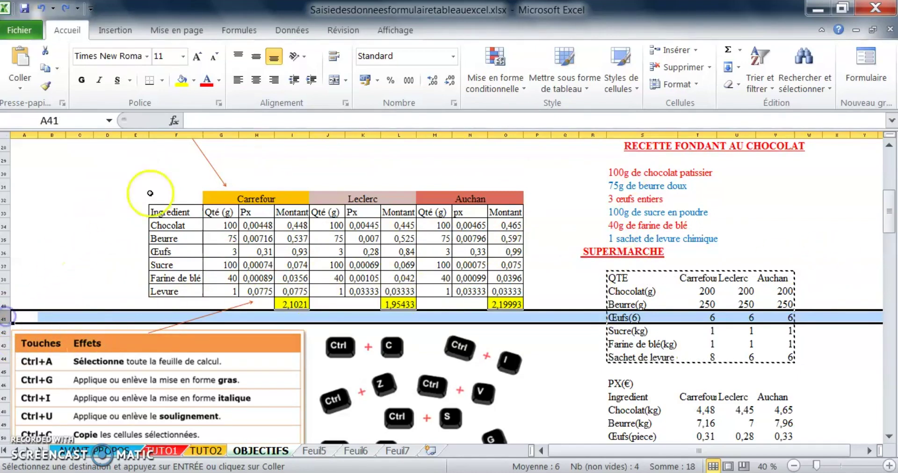
{"action": "left_click", "coordinate": [389, 32]}
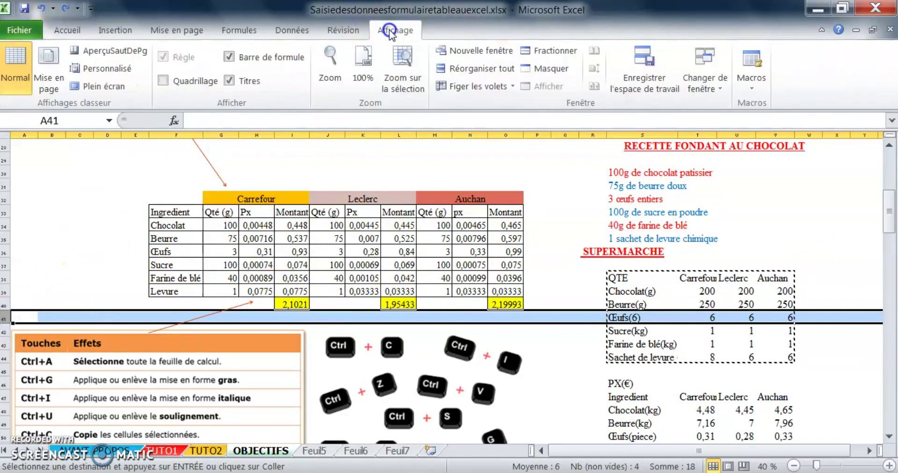
{"action": "left_click", "coordinate": [494, 89]}
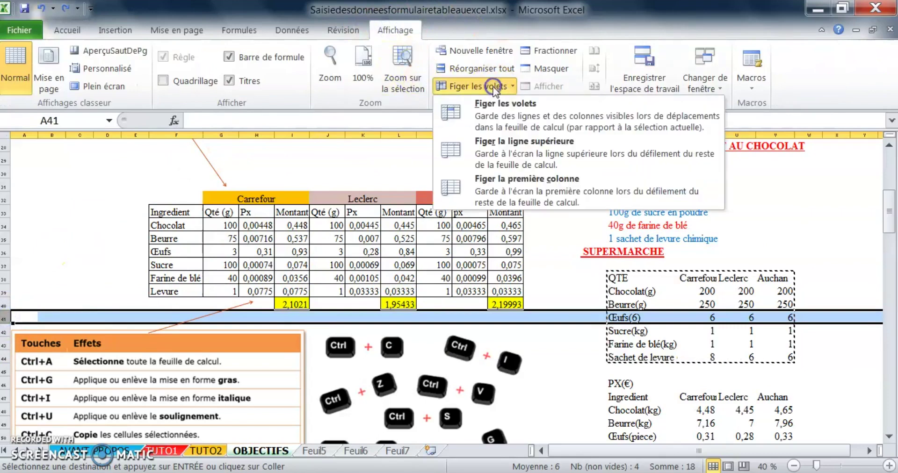
{"action": "left_click", "coordinate": [515, 116]}
Check the frozen panes by moving through the shortcut list, PX U and RECETTE sections beneath the fixed cost table.
{"action": "scroll", "coordinate": [124, 267], "scroll_direction": "down", "scroll_amount": 1}
{"action": "scroll", "coordinate": [125, 267], "scroll_direction": "down", "scroll_amount": 9}
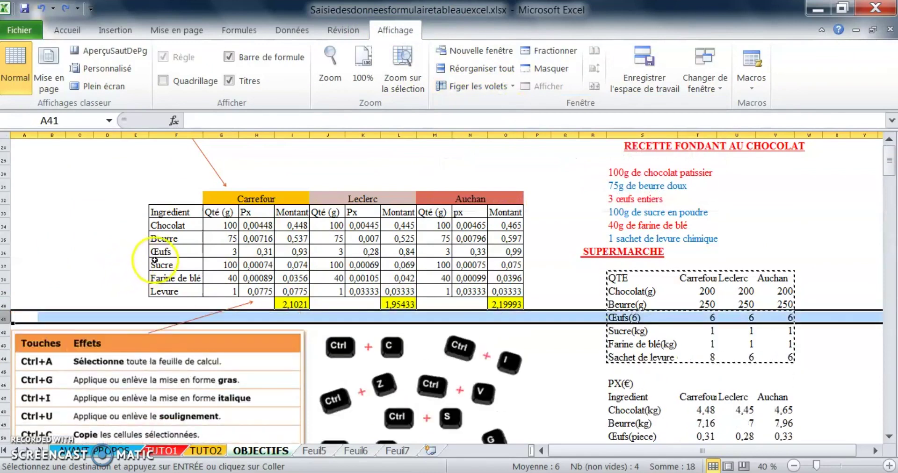
{"action": "scroll", "coordinate": [218, 243], "scroll_direction": "up", "scroll_amount": 10}
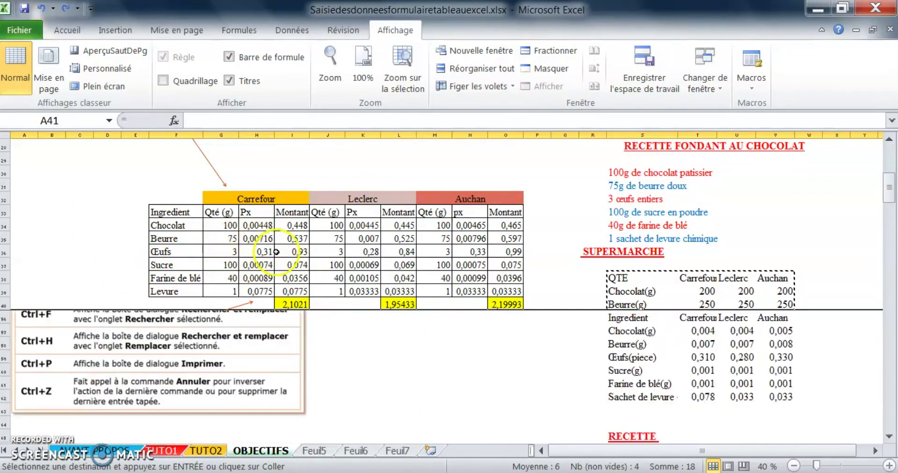
{"action": "scroll", "coordinate": [279, 254], "scroll_direction": "down", "scroll_amount": 7}
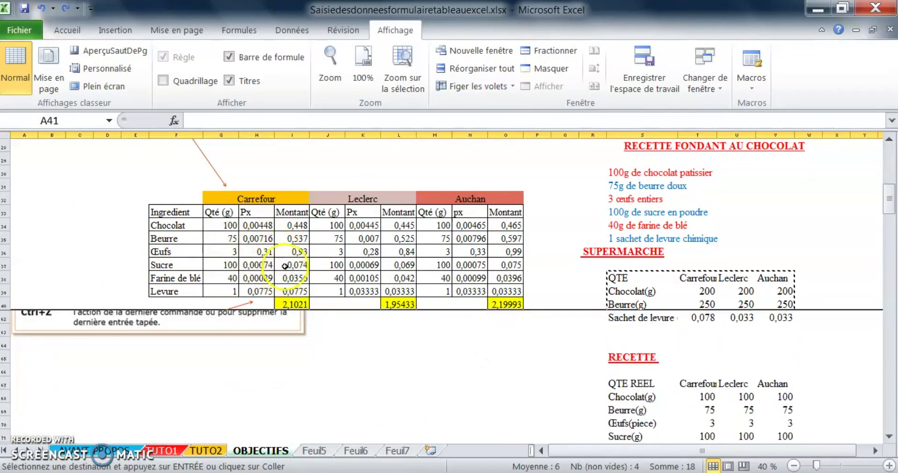
{"action": "scroll", "coordinate": [141, 309], "scroll_direction": "up", "scroll_amount": 5}
{"action": "scroll", "coordinate": [141, 309], "scroll_direction": "up", "scroll_amount": 2}
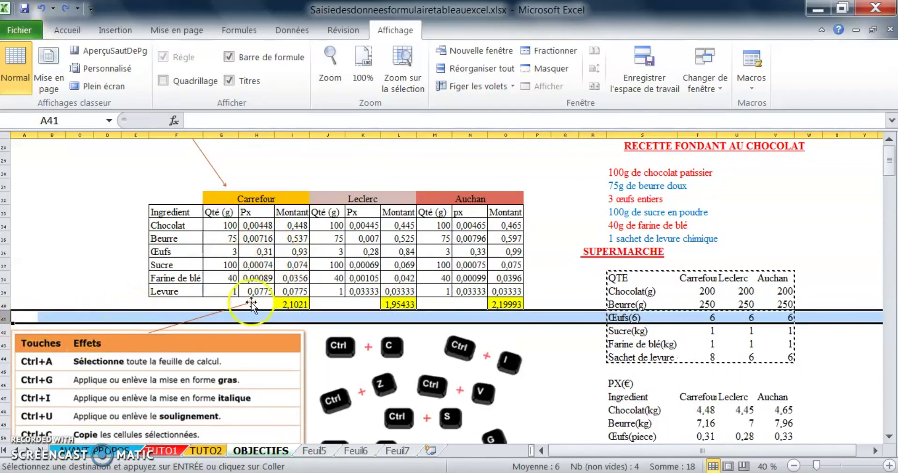
{"action": "scroll", "coordinate": [363, 230], "scroll_direction": "down", "scroll_amount": 8}
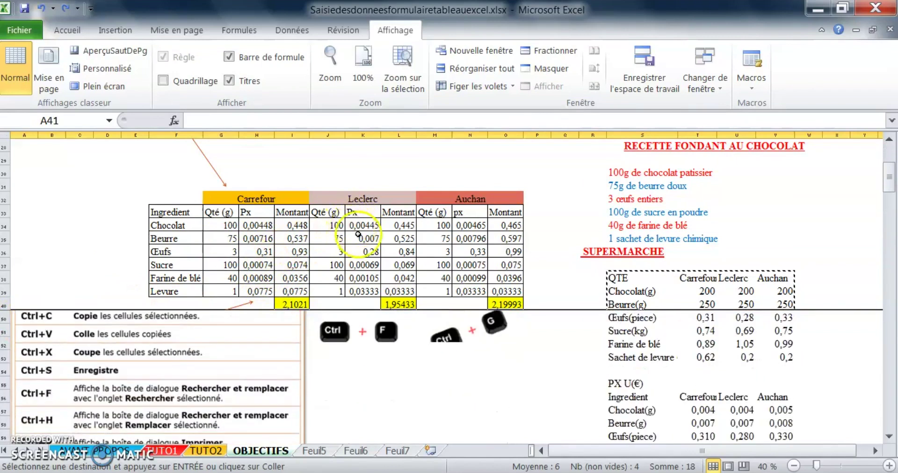
Move through the rows beneath the frozen cost table and highlight the empty area F67:O74 under it.
{"action": "scroll", "coordinate": [369, 240], "scroll_direction": "down", "scroll_amount": 1}
{"action": "scroll", "coordinate": [369, 243], "scroll_direction": "up", "scroll_amount": 1}
{"action": "scroll", "coordinate": [371, 247], "scroll_direction": "up", "scroll_amount": 1}
{"action": "scroll", "coordinate": [372, 252], "scroll_direction": "down", "scroll_amount": 1}
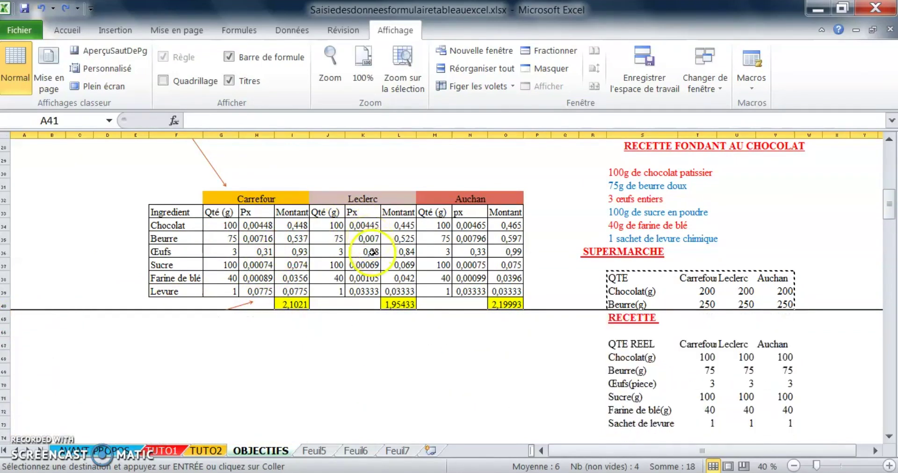
{"action": "left_click_drag", "start_coordinate": [168, 330], "coordinate": [498, 433]}
{"action": "left_click", "coordinate": [436, 410]}
{"action": "scroll", "coordinate": [435, 409], "scroll_direction": "up", "scroll_amount": 4}
{"action": "scroll", "coordinate": [267, 399], "scroll_direction": "down", "scroll_amount": 2}
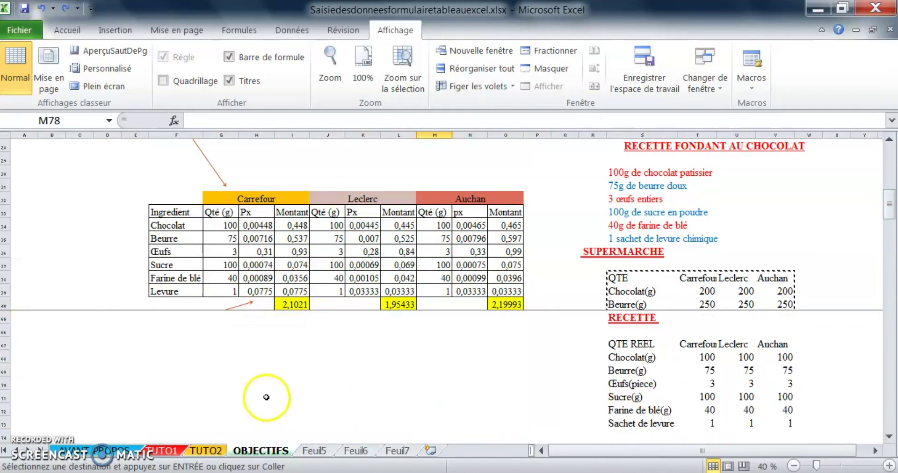
{"action": "left_click_drag", "start_coordinate": [176, 343], "coordinate": [510, 430]}
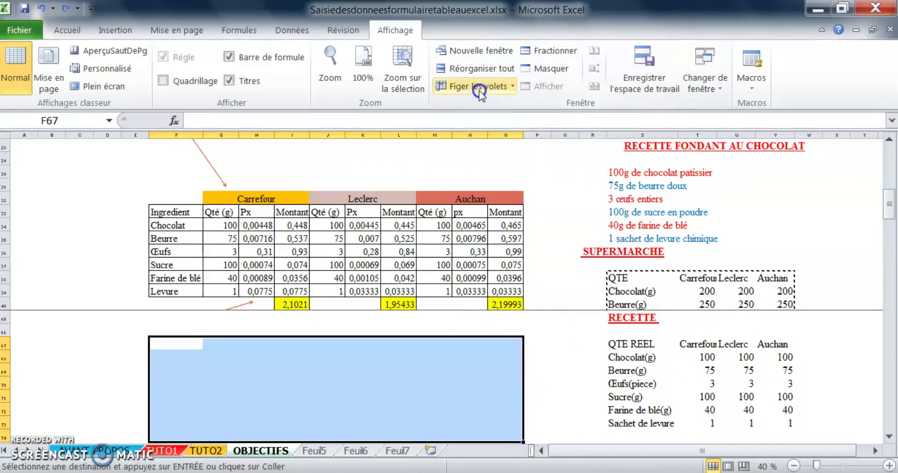
Unfreeze the panes and check that the whole sheet moves freely, from the Montant section up to the cost table.
{"action": "left_click", "coordinate": [499, 88]}
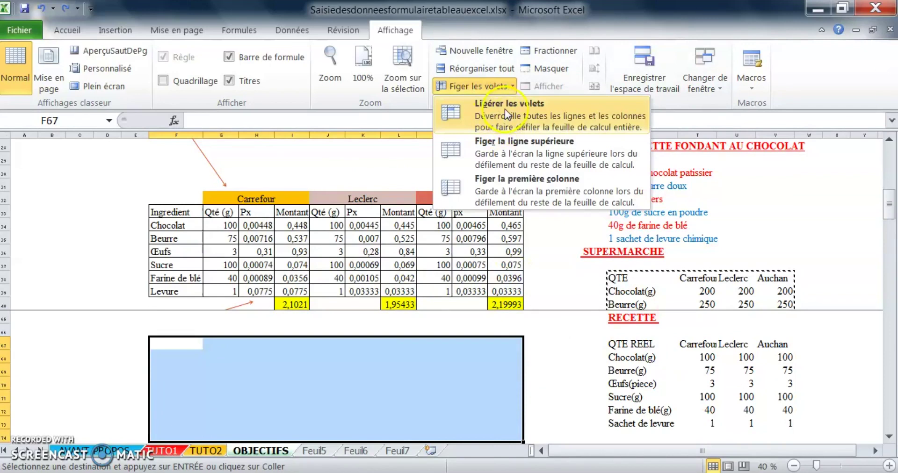
{"action": "left_click", "coordinate": [504, 109]}
{"action": "scroll", "coordinate": [583, 263], "scroll_direction": "up", "scroll_amount": 5}
{"action": "scroll", "coordinate": [583, 263], "scroll_direction": "down", "scroll_amount": 18}
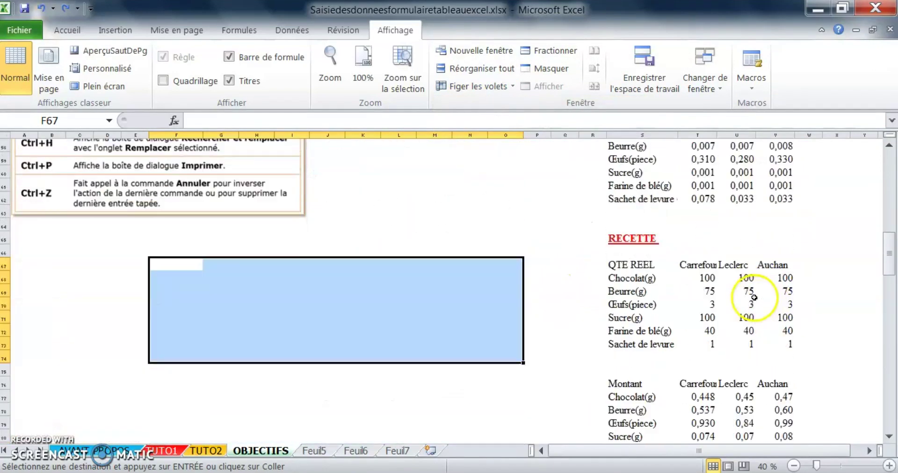
{"action": "scroll", "coordinate": [705, 324], "scroll_direction": "down", "scroll_amount": 4}
{"action": "left_click_drag", "start_coordinate": [569, 343], "coordinate": [842, 36]}
{"action": "left_click", "coordinate": [538, 208]}
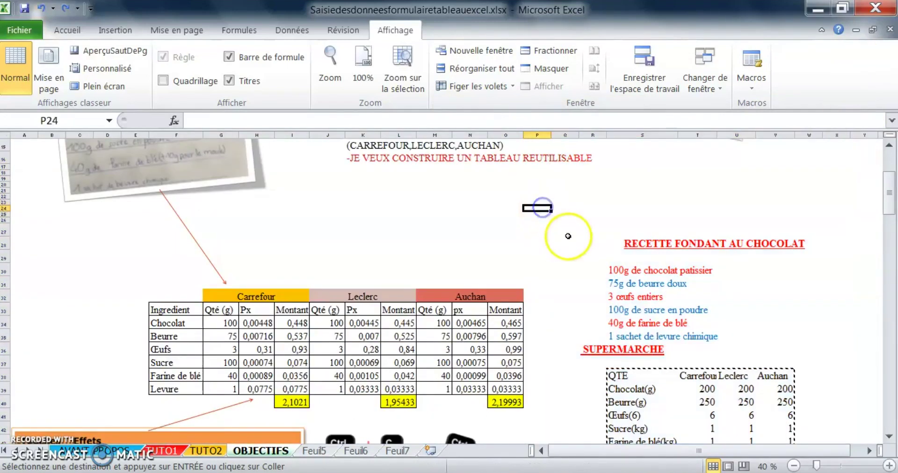
{"action": "scroll", "coordinate": [568, 236], "scroll_direction": "up", "scroll_amount": 3}
{"action": "scroll", "coordinate": [569, 236], "scroll_direction": "down", "scroll_amount": 3}
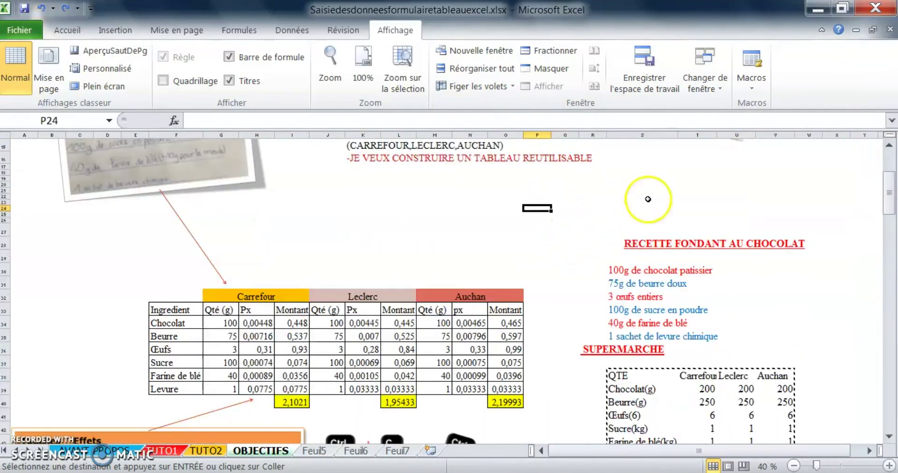
Highlight the RECETTE FONDANT AU CHOCOLAT list beside the cost table and the original recipe at the start of the sheet.
{"action": "left_click_drag", "start_coordinate": [580, 240], "coordinate": [776, 341]}
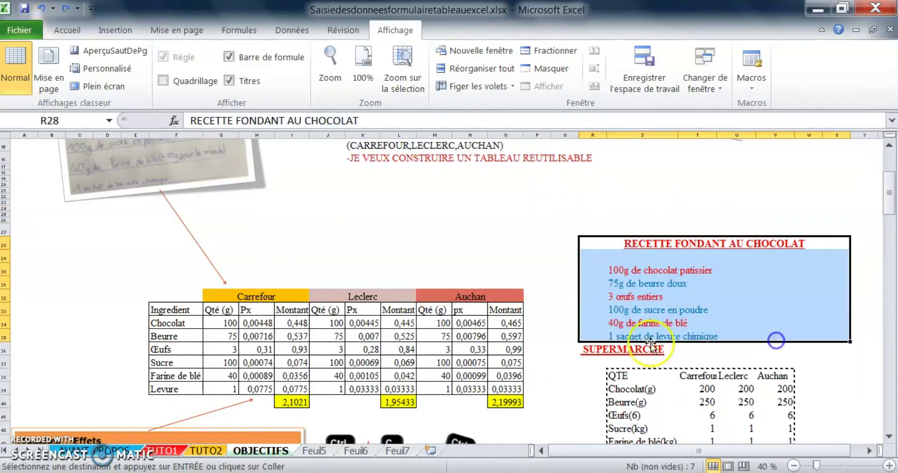
{"action": "scroll", "coordinate": [517, 301], "scroll_direction": "up", "scroll_amount": 5}
{"action": "left_click_drag", "start_coordinate": [339, 164], "coordinate": [456, 252]}
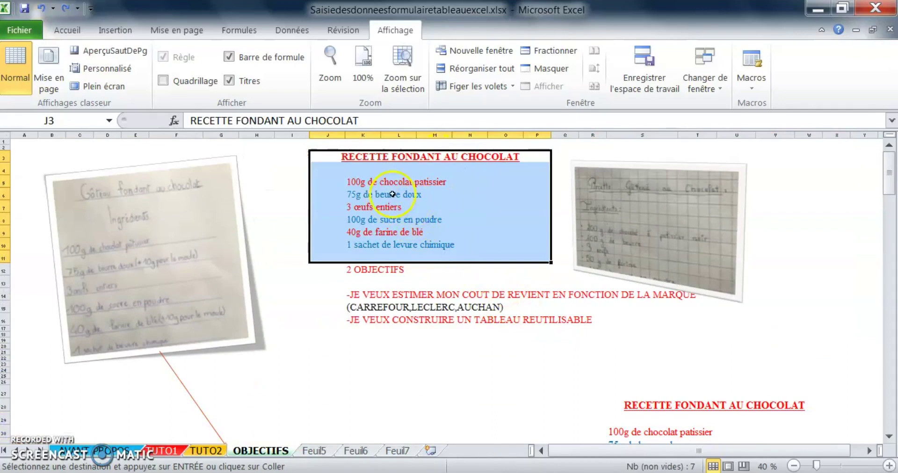
{"action": "scroll", "coordinate": [393, 210], "scroll_direction": "down", "scroll_amount": 6}
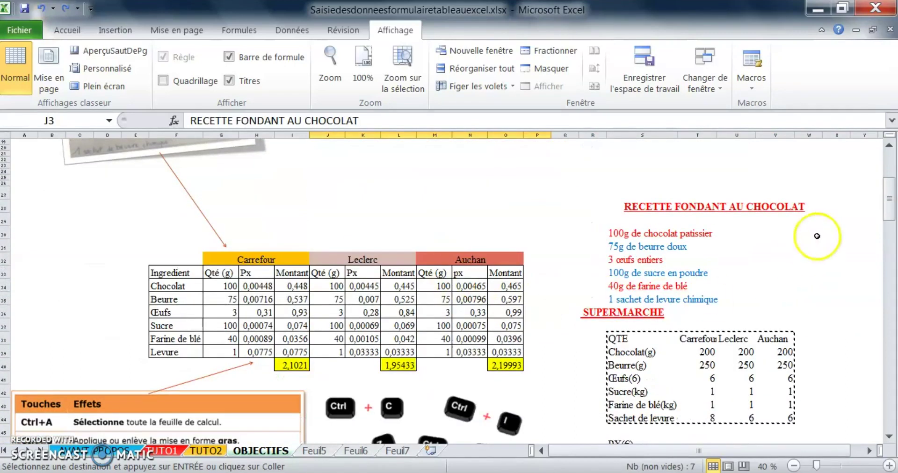
{"action": "left_click_drag", "start_coordinate": [602, 210], "coordinate": [623, 287]}
Highlight the SUPERMARCHE quantity table, including its Chocolat and Beurre rows for the three stores.
{"action": "scroll", "coordinate": [624, 279], "scroll_direction": "down", "scroll_amount": 4}
{"action": "left_click_drag", "start_coordinate": [617, 239], "coordinate": [777, 316]}
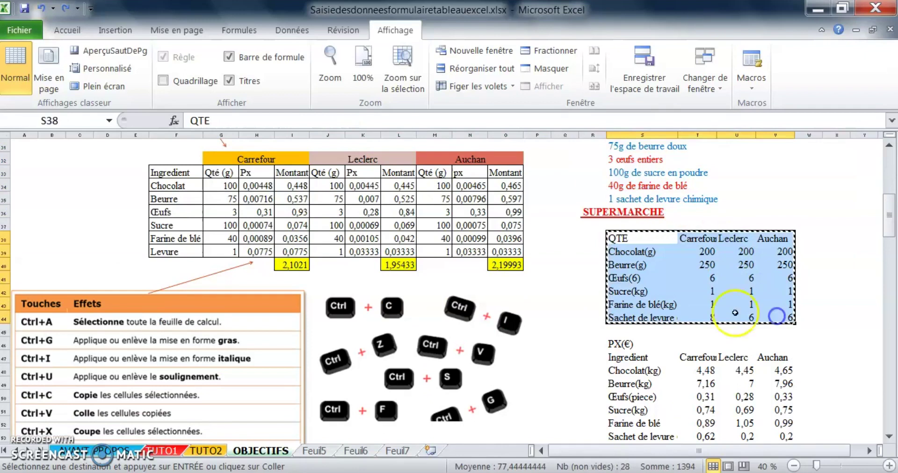
{"action": "left_click_drag", "start_coordinate": [652, 254], "coordinate": [759, 259]}
{"action": "left_click_drag", "start_coordinate": [636, 267], "coordinate": [784, 263]}
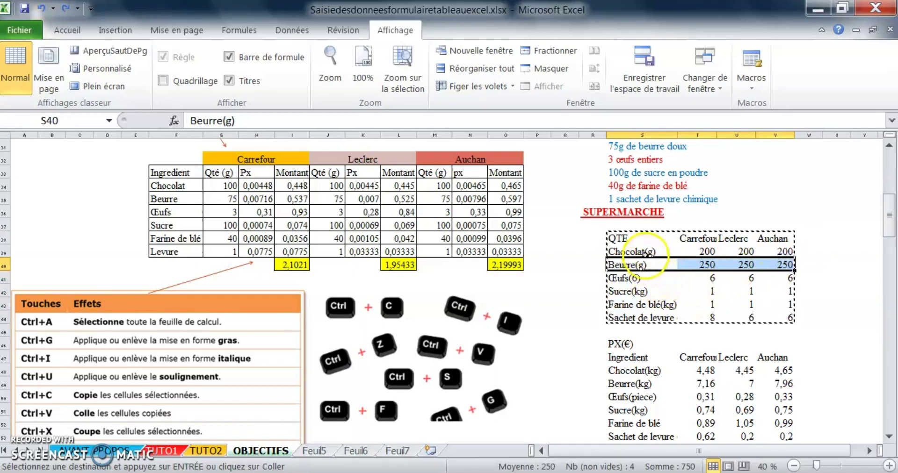
{"action": "left_click", "coordinate": [694, 247]}
{"action": "left_click_drag", "start_coordinate": [644, 253], "coordinate": [778, 278]}
Compare the recipe's ingredient amounts with the Chocolat quantities sold at Carrefour, Leclerc and Auchan.
{"action": "scroll", "coordinate": [769, 282], "scroll_direction": "up", "scroll_amount": 2}
{"action": "left_click_drag", "start_coordinate": [602, 226], "coordinate": [617, 215]}
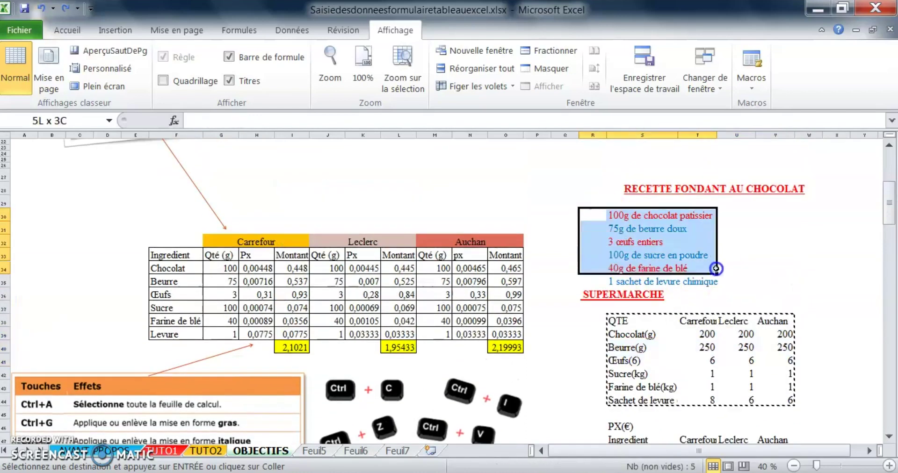
{"action": "left_click_drag", "start_coordinate": [716, 269], "coordinate": [719, 282]}
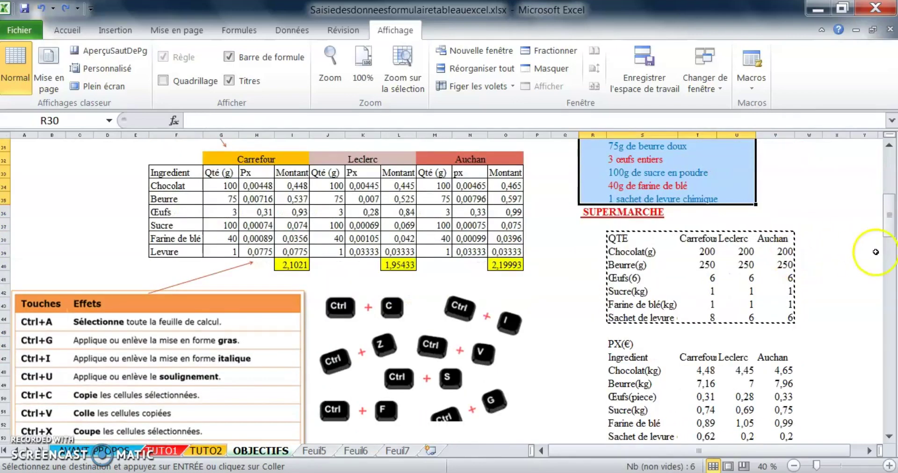
{"action": "left_click_drag", "start_coordinate": [627, 256], "coordinate": [782, 254]}
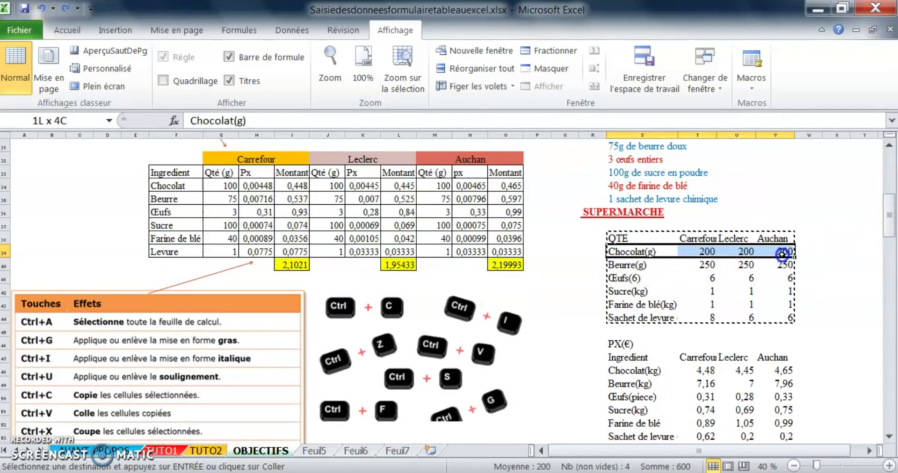
{"action": "left_click", "coordinate": [701, 253]}
{"action": "left_click", "coordinate": [748, 253]}
{"action": "left_click", "coordinate": [785, 252]}
{"action": "scroll", "coordinate": [701, 220], "scroll_direction": "up", "scroll_amount": 3}
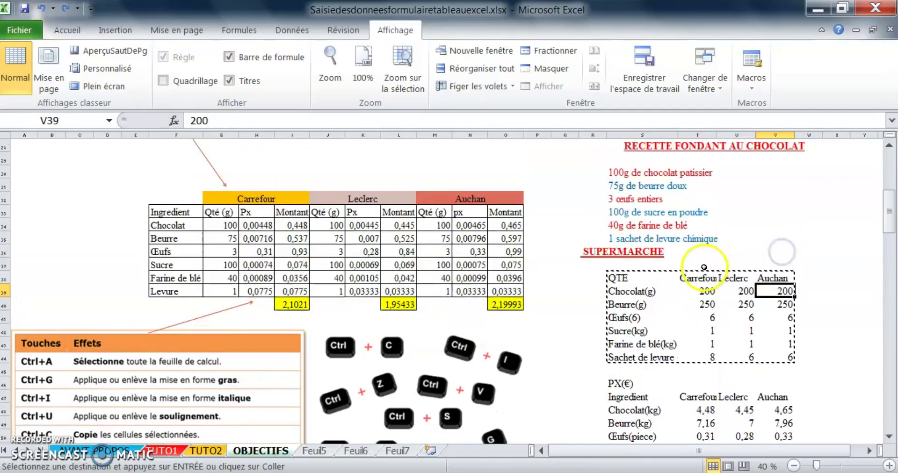
{"action": "left_click_drag", "start_coordinate": [608, 219], "coordinate": [721, 217]}
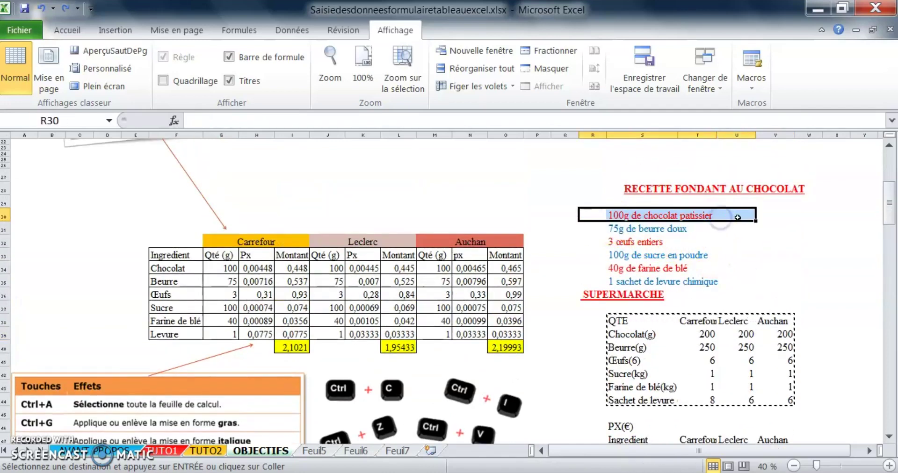
Highlight the PX(€) price table, the supermarket quantities and the PX U(€) unit price table for all three stores.
{"action": "scroll", "coordinate": [757, 236], "scroll_direction": "down", "scroll_amount": 3}
{"action": "scroll", "coordinate": [758, 269], "scroll_direction": "down", "scroll_amount": 2}
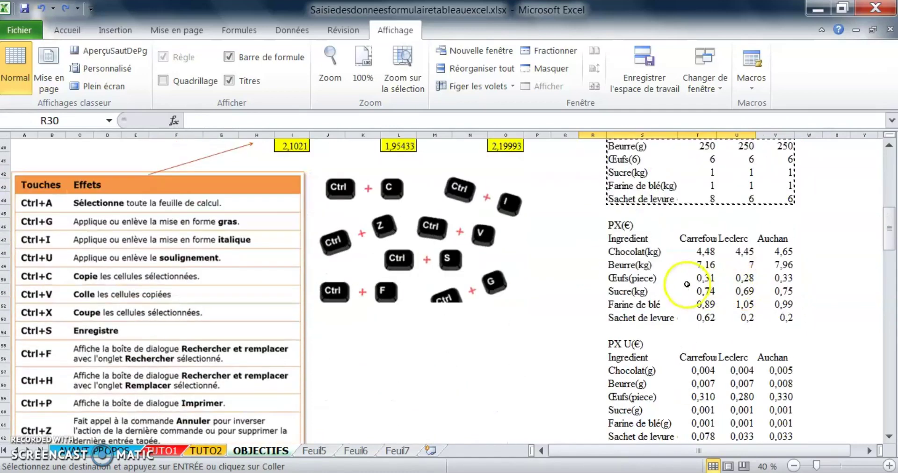
{"action": "left_click", "coordinate": [620, 238]}
{"action": "left_click_drag", "start_coordinate": [620, 238], "coordinate": [774, 321]}
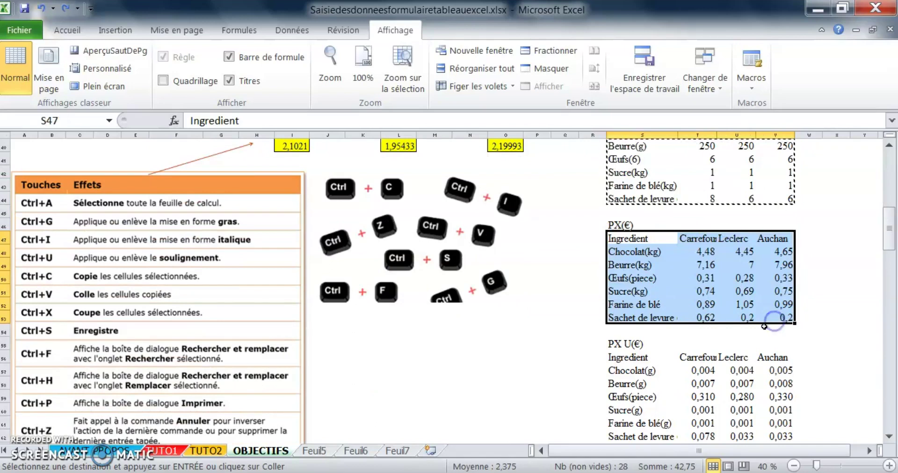
{"action": "scroll", "coordinate": [719, 275], "scroll_direction": "up", "scroll_amount": 3}
{"action": "left_click_drag", "start_coordinate": [627, 252], "coordinate": [784, 317]}
{"action": "scroll", "coordinate": [784, 317], "scroll_direction": "down", "scroll_amount": 4}
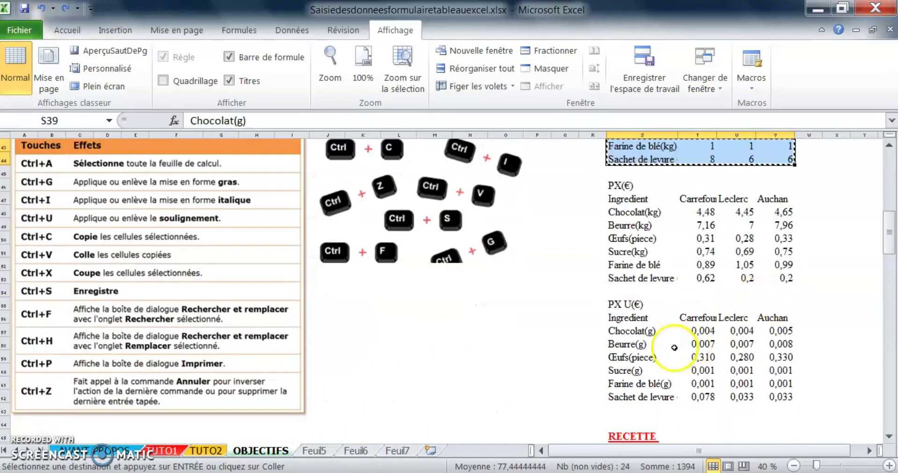
{"action": "left_click_drag", "start_coordinate": [624, 305], "coordinate": [782, 397]}
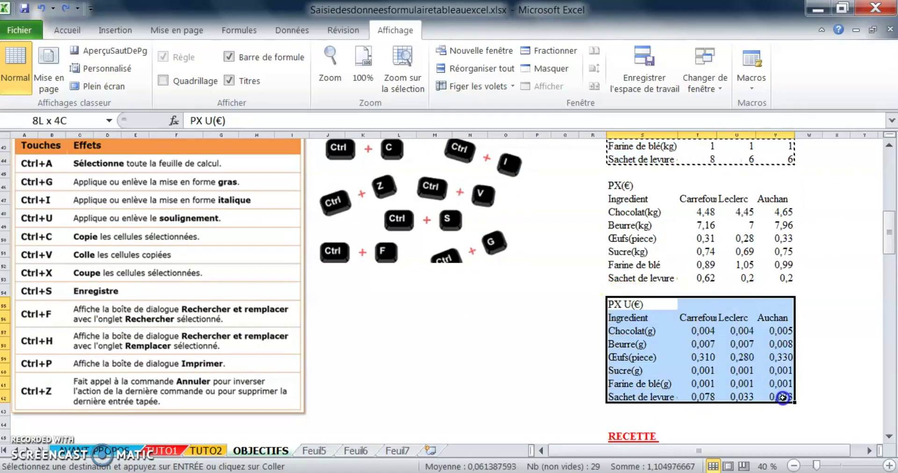
Examine the Chocolat pack quantities and the matching per-kilogram prices in the supermarket tables, store by store.
{"action": "scroll", "coordinate": [795, 400], "scroll_direction": "up", "scroll_amount": 3}
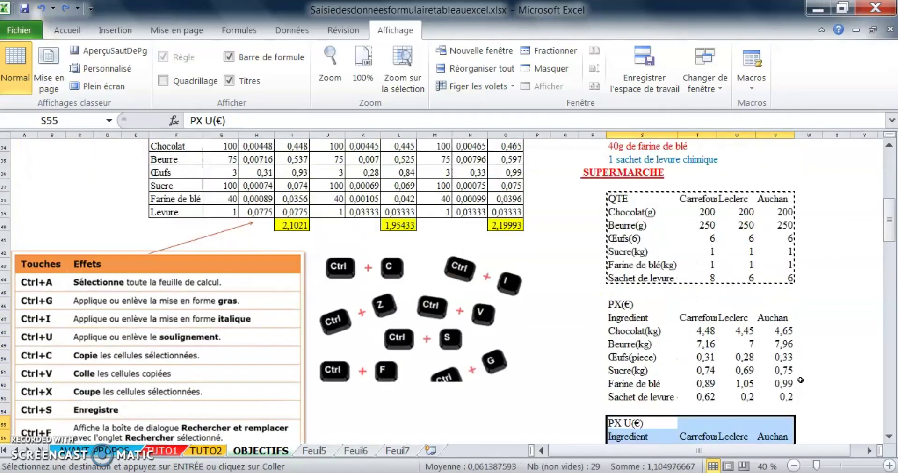
{"action": "left_click", "coordinate": [630, 213]}
{"action": "left_click", "coordinate": [701, 216]}
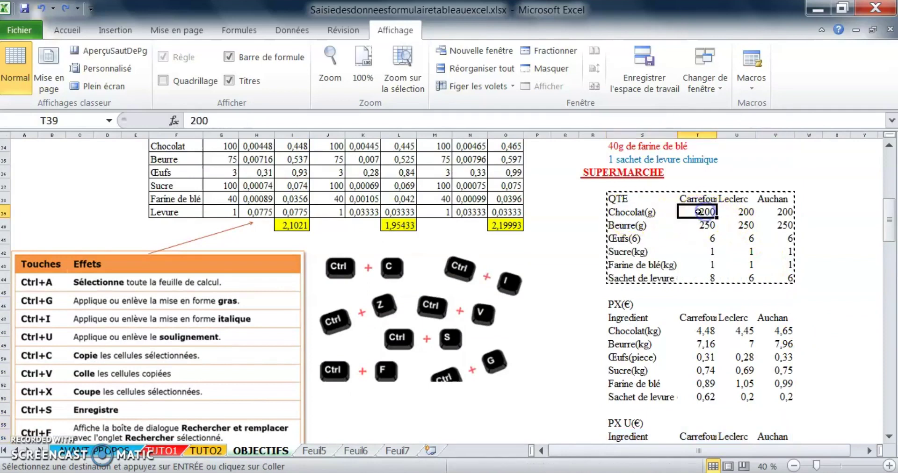
{"action": "left_click", "coordinate": [631, 215]}
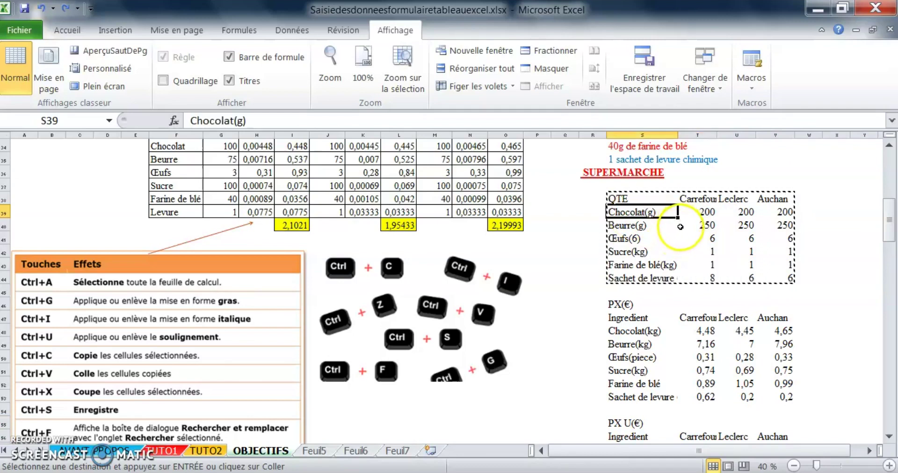
{"action": "left_click", "coordinate": [711, 214]}
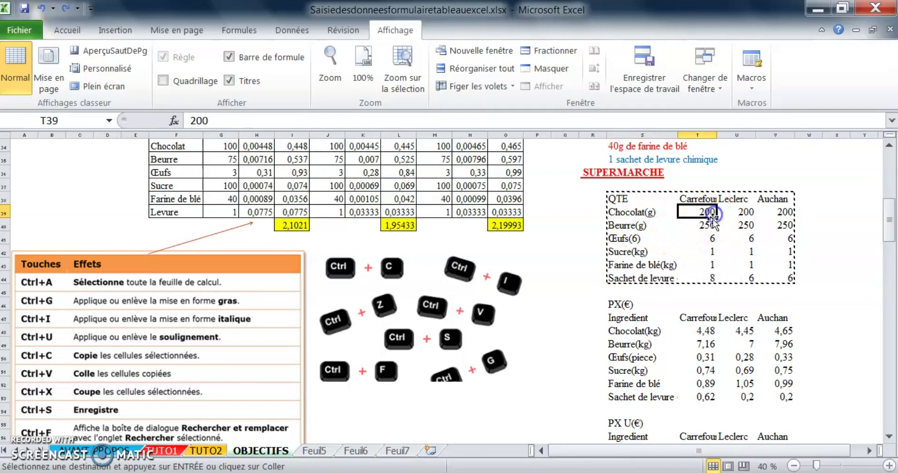
{"action": "left_click", "coordinate": [702, 332]}
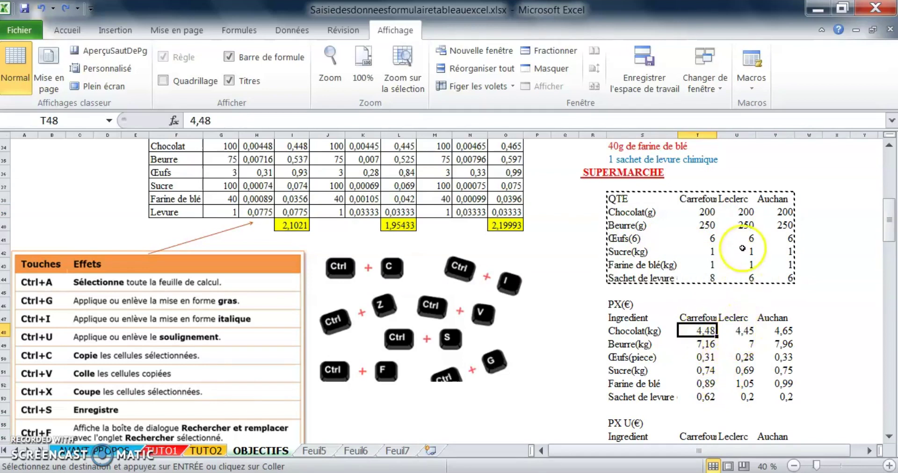
{"action": "left_click", "coordinate": [744, 212]}
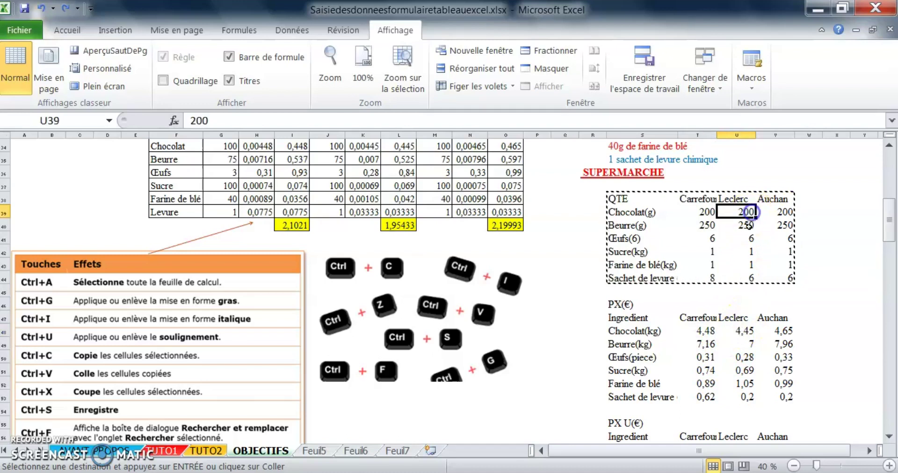
{"action": "left_click", "coordinate": [746, 333]}
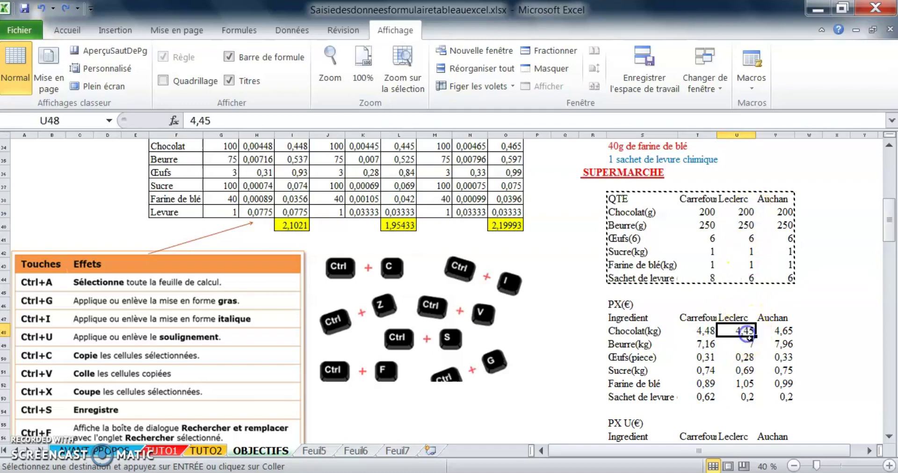
{"action": "left_click", "coordinate": [771, 333]}
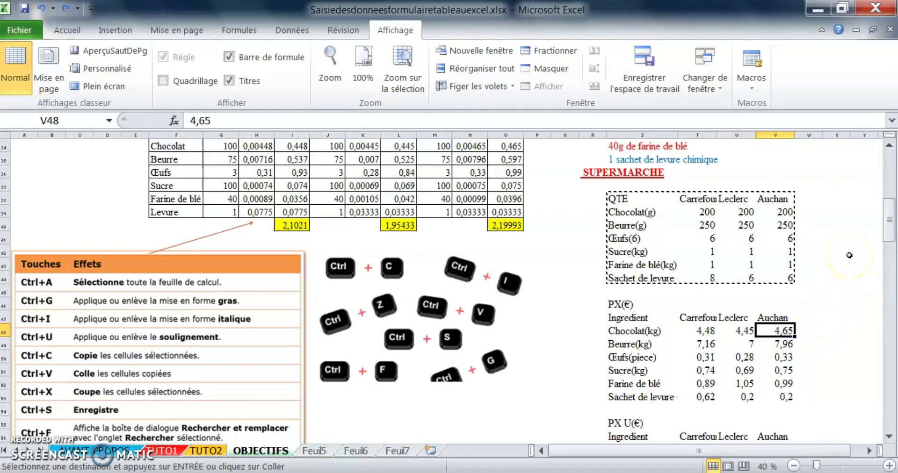
Inspect the Chocolat unit price formulas for Carrefour and Leclerc in the PX U(€) table.
{"action": "scroll", "coordinate": [736, 253], "scroll_direction": "down", "scroll_amount": 3}
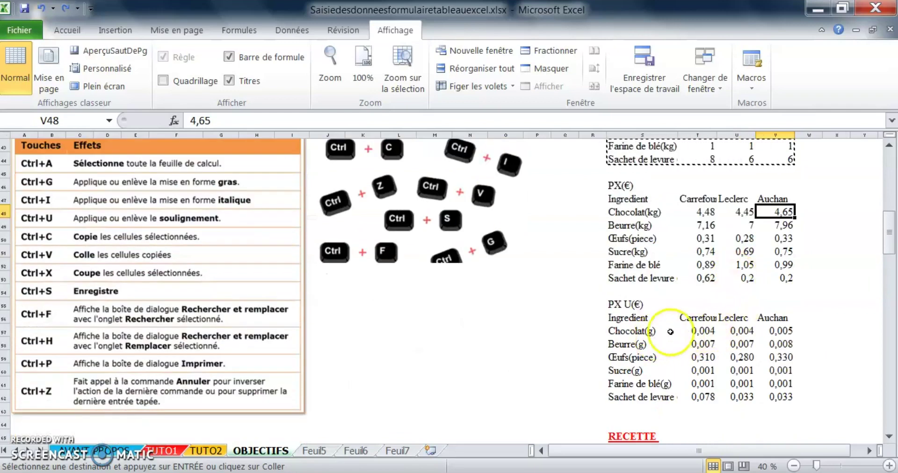
{"action": "left_click", "coordinate": [693, 330]}
{"action": "left_click", "coordinate": [741, 332]}
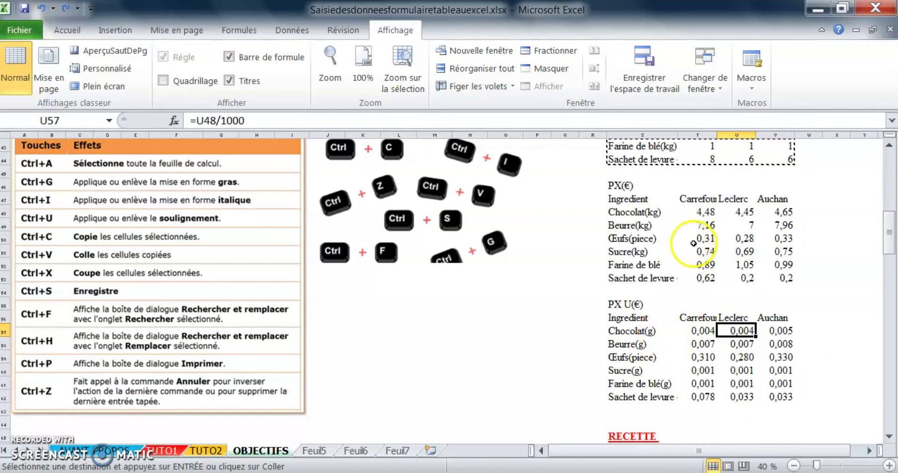
{"action": "scroll", "coordinate": [692, 333], "scroll_direction": "down", "scroll_amount": 3}
{"action": "left_click", "coordinate": [759, 211]}
{"action": "left_click", "coordinate": [700, 211]}
{"action": "scroll", "coordinate": [697, 220], "scroll_direction": "down", "scroll_amount": 2}
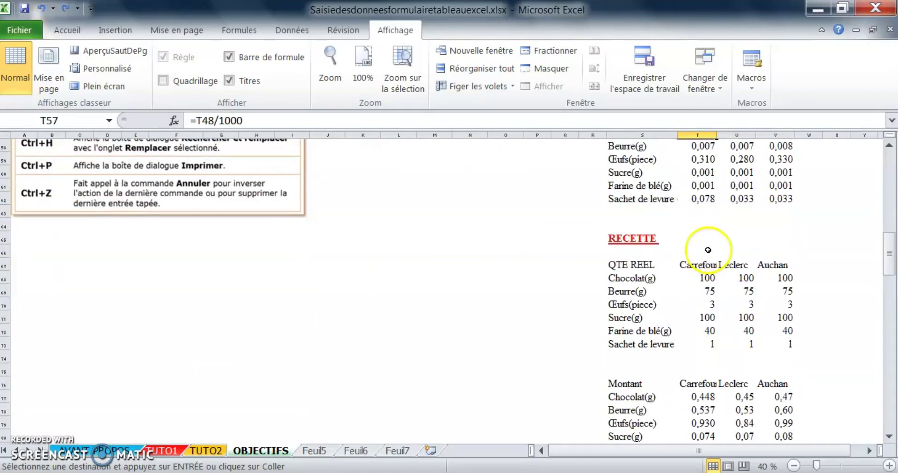
Highlight the RECETTE table of real quantities and its Chocolat row, and compare them with the recipe's ingredient list.
{"action": "scroll", "coordinate": [651, 249], "scroll_direction": "down", "scroll_amount": 1}
{"action": "left_click_drag", "start_coordinate": [645, 205], "coordinate": [780, 304]}
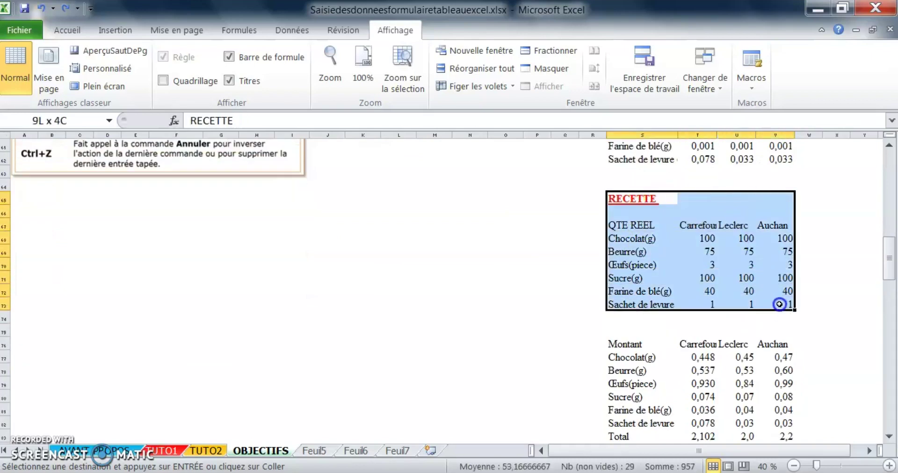
{"action": "left_click_drag", "start_coordinate": [710, 239], "coordinate": [782, 239]}
{"action": "scroll", "coordinate": [701, 266], "scroll_direction": "up", "scroll_amount": 11}
{"action": "left_click_drag", "start_coordinate": [613, 173], "coordinate": [747, 238]}
{"action": "scroll", "coordinate": [747, 253], "scroll_direction": "down", "scroll_amount": 10}
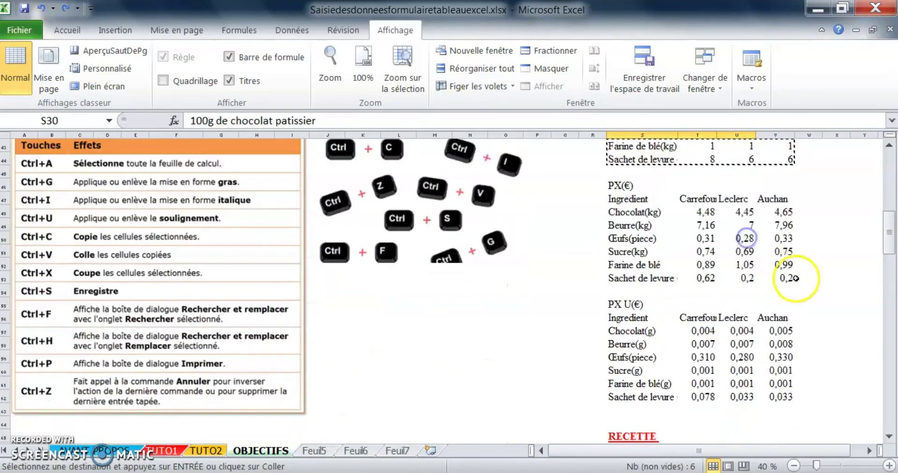
{"action": "scroll", "coordinate": [747, 263], "scroll_direction": "up", "scroll_amount": 9}
{"action": "scroll", "coordinate": [747, 263], "scroll_direction": "up", "scroll_amount": 4}
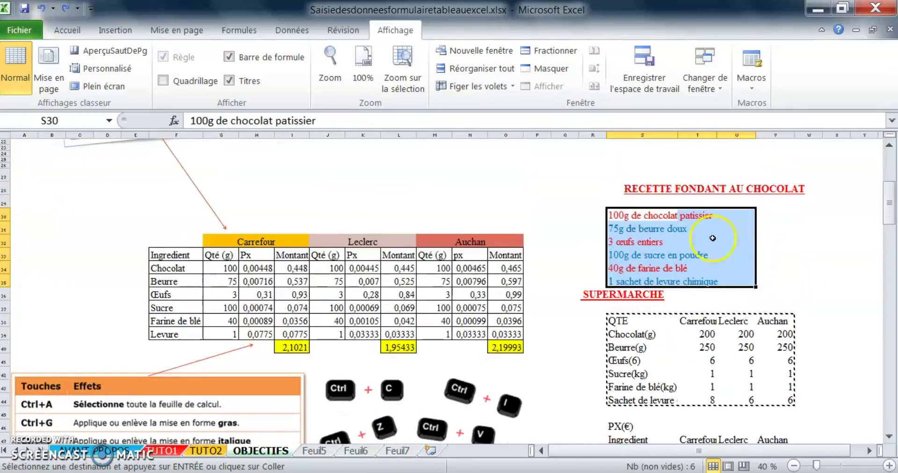
Highlight the recipe's chocolate, butter and egg lines, and compare them with the QTE REEL table of real quantities.
{"action": "left_click_drag", "start_coordinate": [614, 217], "coordinate": [704, 220]}
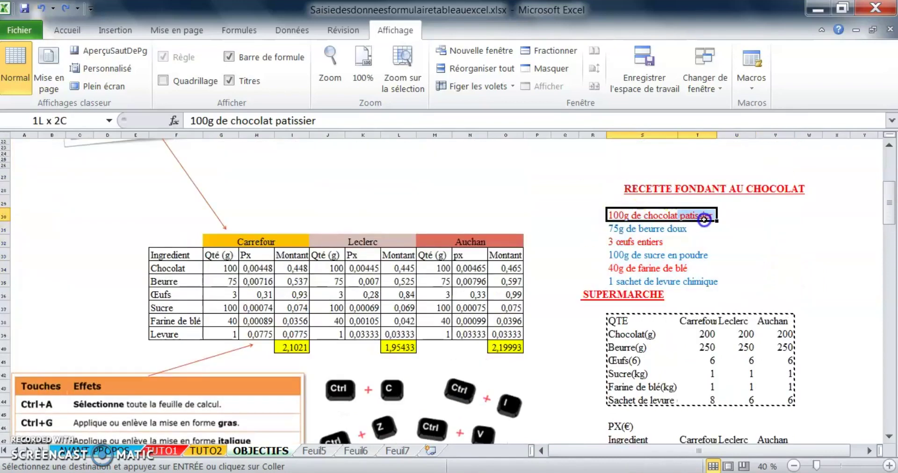
{"action": "left_click_drag", "start_coordinate": [610, 228], "coordinate": [690, 232]}
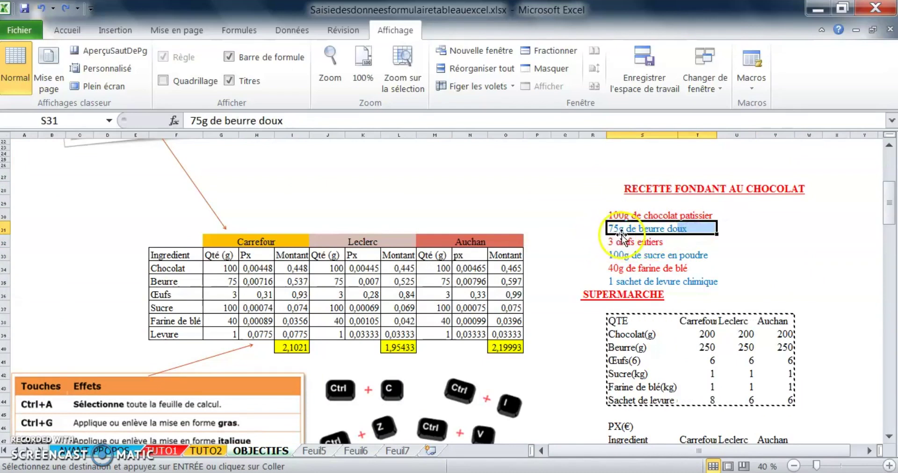
{"action": "left_click_drag", "start_coordinate": [613, 242], "coordinate": [681, 246]}
{"action": "scroll", "coordinate": [693, 281], "scroll_direction": "down", "scroll_amount": 11}
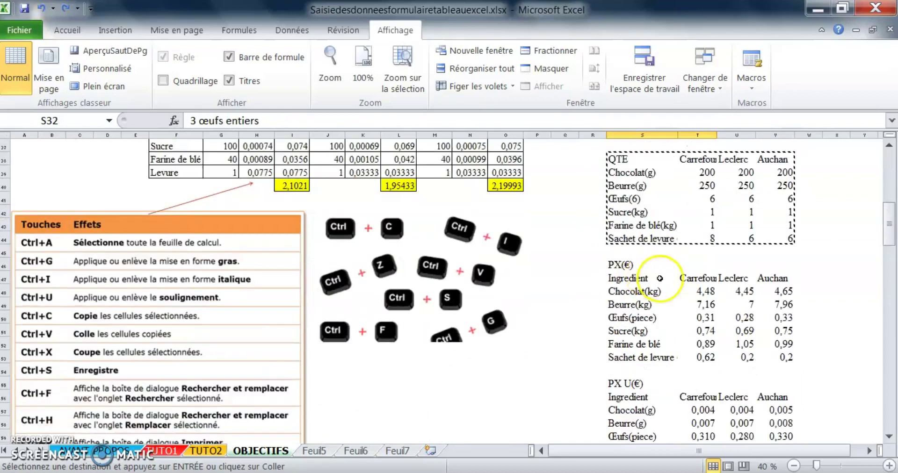
{"action": "scroll", "coordinate": [726, 308], "scroll_direction": "down", "scroll_amount": 2}
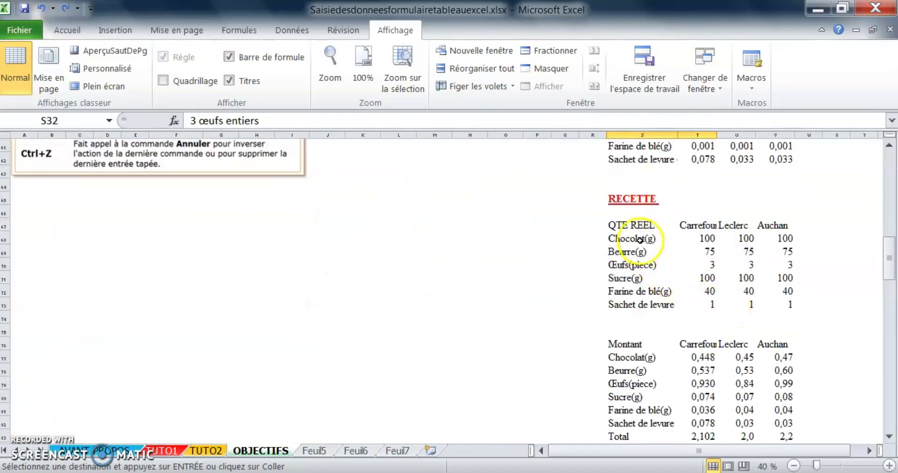
{"action": "left_click_drag", "start_coordinate": [634, 225], "coordinate": [767, 304]}
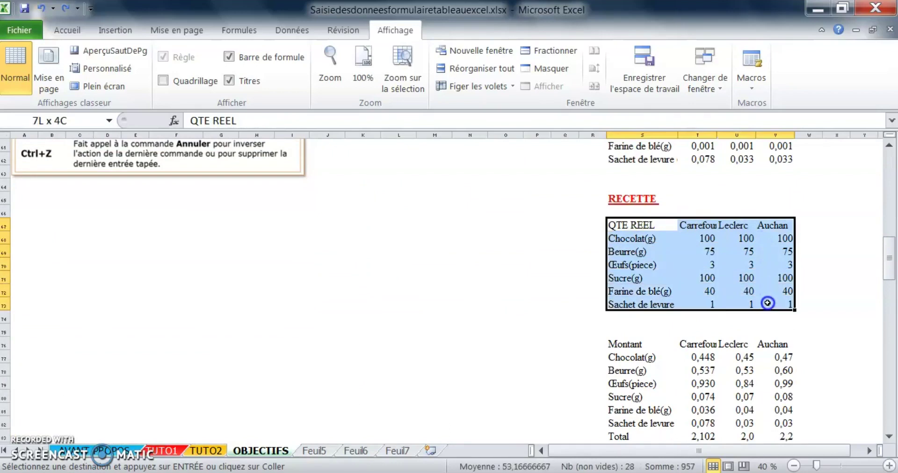
Inspect the Carrefour Chocolat formula in the Montant table and the unit price and real quantity cells it multiplies.
{"action": "scroll", "coordinate": [737, 312], "scroll_direction": "down", "scroll_amount": 2}
{"action": "left_click", "coordinate": [697, 278]}
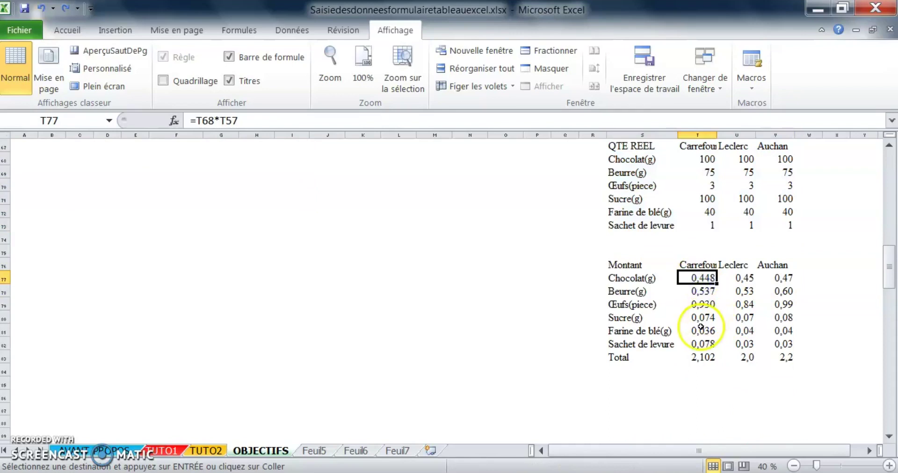
{"action": "key", "text": "ctrl+z"}
{"action": "scroll", "coordinate": [737, 354], "scroll_direction": "up", "scroll_amount": 2}
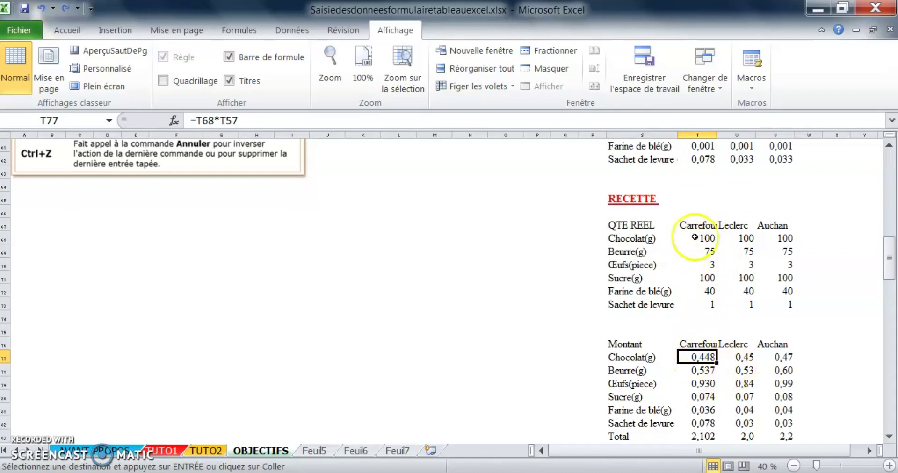
{"action": "scroll", "coordinate": [675, 292], "scroll_direction": "up", "scroll_amount": 3}
{"action": "left_click", "coordinate": [709, 212]}
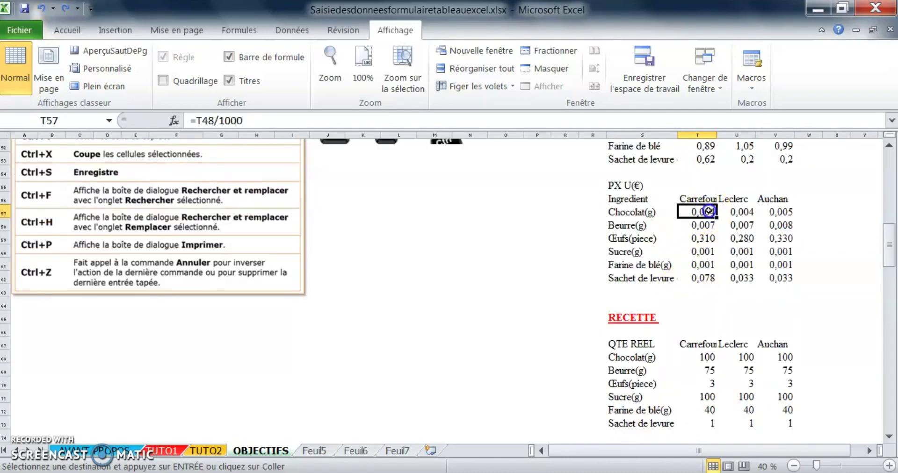
{"action": "left_click", "coordinate": [704, 361]}
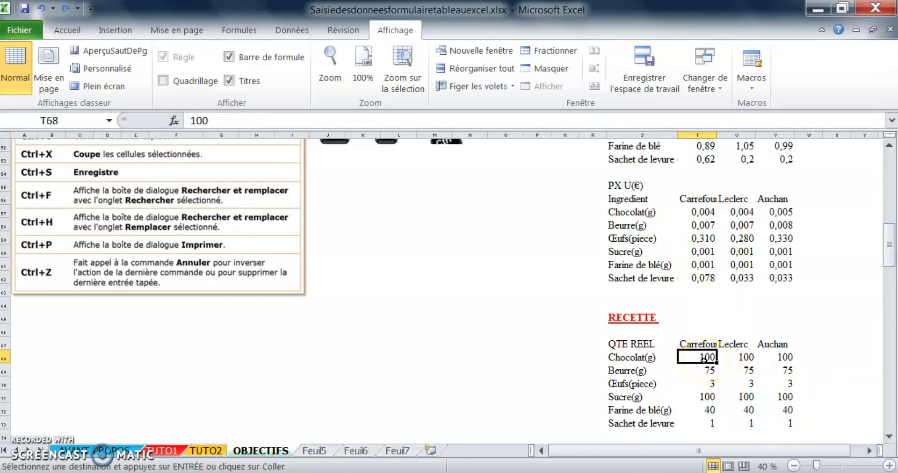
{"action": "left_click_drag", "start_coordinate": [629, 357], "coordinate": [786, 356]}
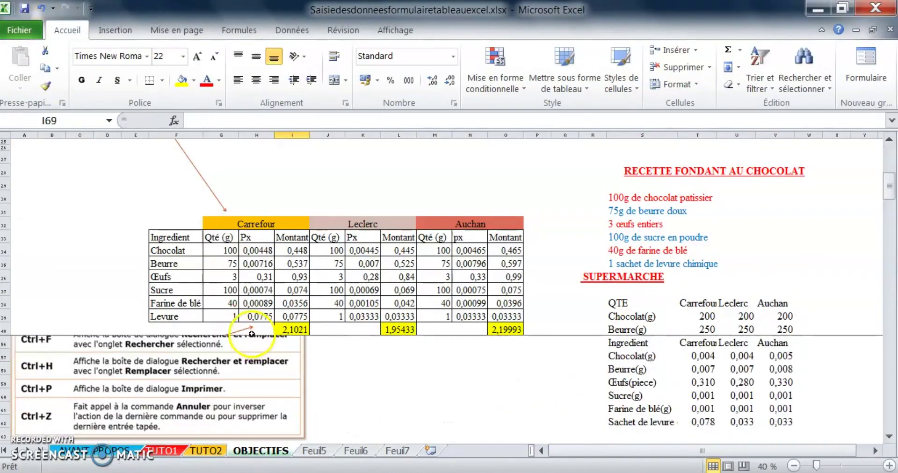
Locate and highlight the empty rows below the frozen cost table, across columns F to O, as space for a new table.
{"action": "scroll", "coordinate": [292, 278], "scroll_direction": "down", "scroll_amount": 7}
{"action": "scroll", "coordinate": [292, 278], "scroll_direction": "down", "scroll_amount": 2}
{"action": "scroll", "coordinate": [308, 267], "scroll_direction": "up", "scroll_amount": 5}
{"action": "scroll", "coordinate": [308, 281], "scroll_direction": "down", "scroll_amount": 3}
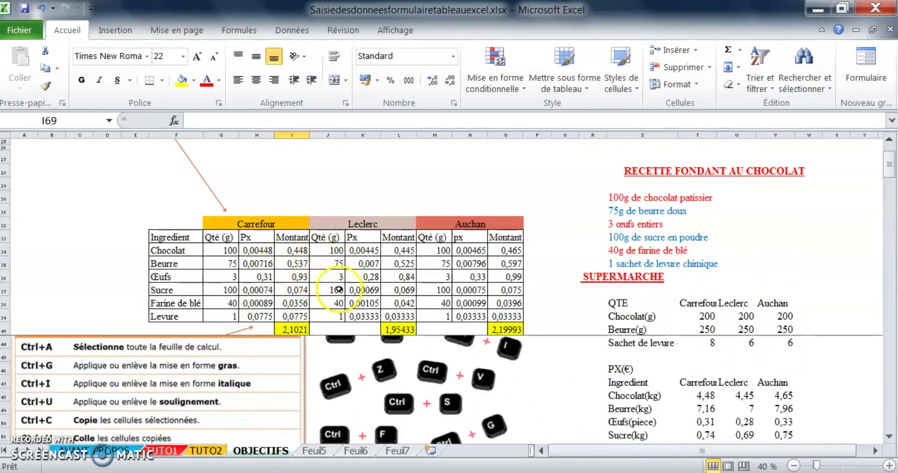
{"action": "scroll", "coordinate": [156, 373], "scroll_direction": "up", "scroll_amount": 3}
{"action": "left_click_drag", "start_coordinate": [178, 368], "coordinate": [491, 358]}
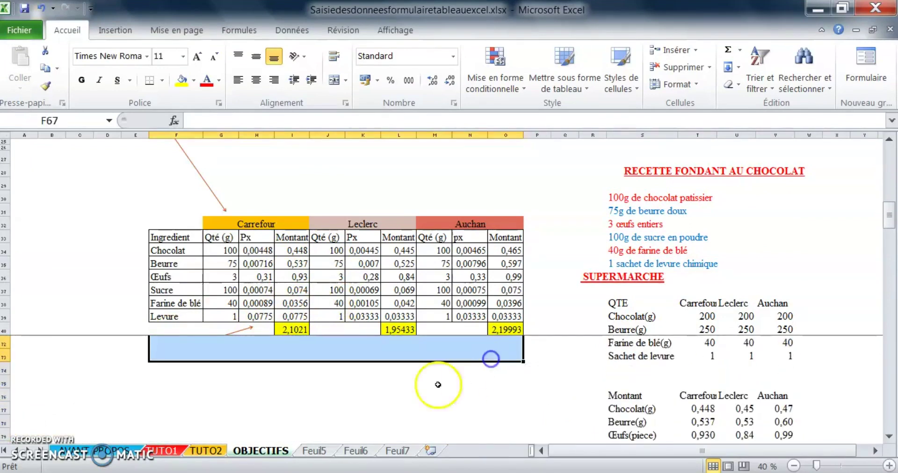
{"action": "left_click", "coordinate": [399, 381]}
{"action": "scroll", "coordinate": [191, 392], "scroll_direction": "up", "scroll_amount": 4}
{"action": "scroll", "coordinate": [224, 393], "scroll_direction": "down", "scroll_amount": 4}
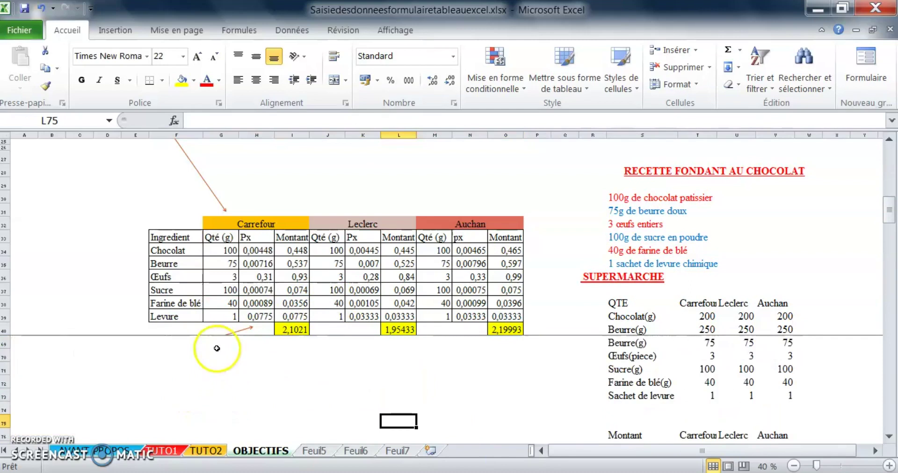
{"action": "left_click_drag", "start_coordinate": [178, 341], "coordinate": [502, 450]}
{"action": "left_click", "coordinate": [378, 411]}
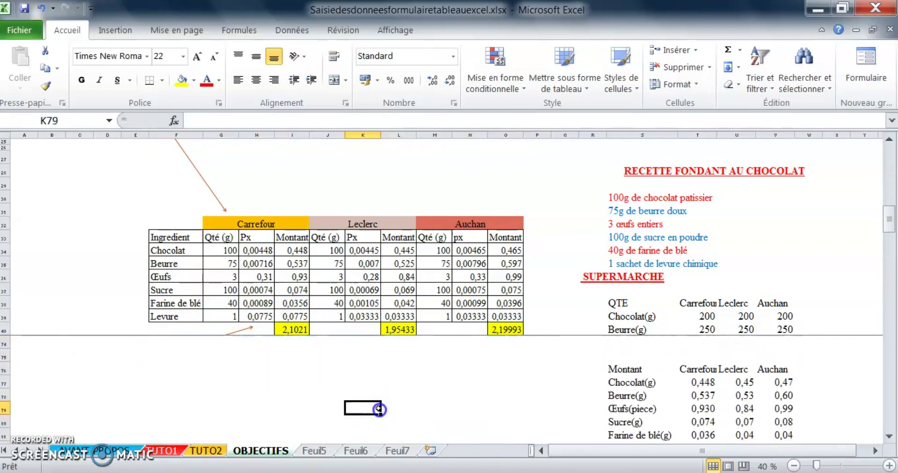
{"action": "scroll", "coordinate": [248, 407], "scroll_direction": "up", "scroll_amount": 4}
{"action": "scroll", "coordinate": [208, 388], "scroll_direction": "down", "scroll_amount": 1}
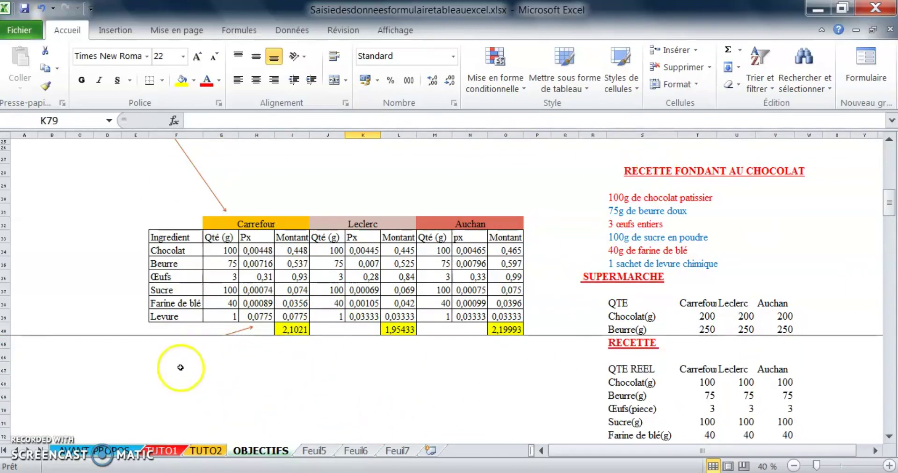
Enter the store headers Carrefour in G67 and Leclerc in J67 below the frozen cost table.
{"action": "left_click", "coordinate": [204, 365]}
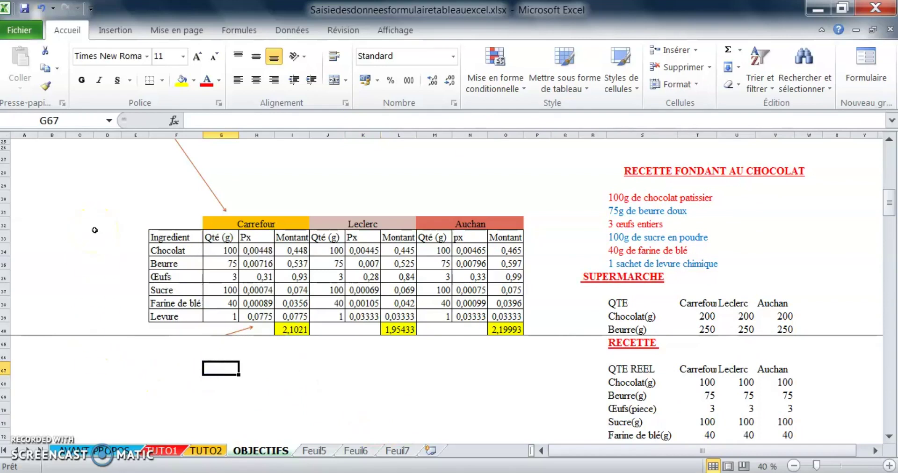
{"action": "type", "text": "Carrefour"}
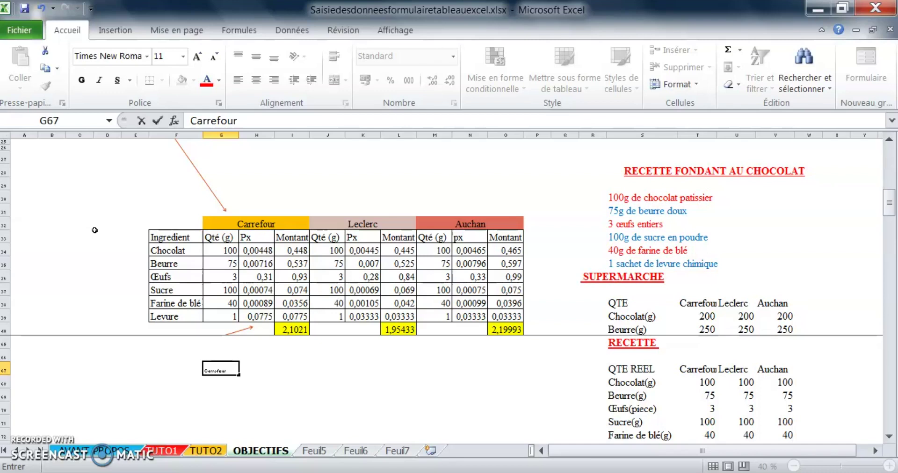
{"action": "key", "text": "Return"}
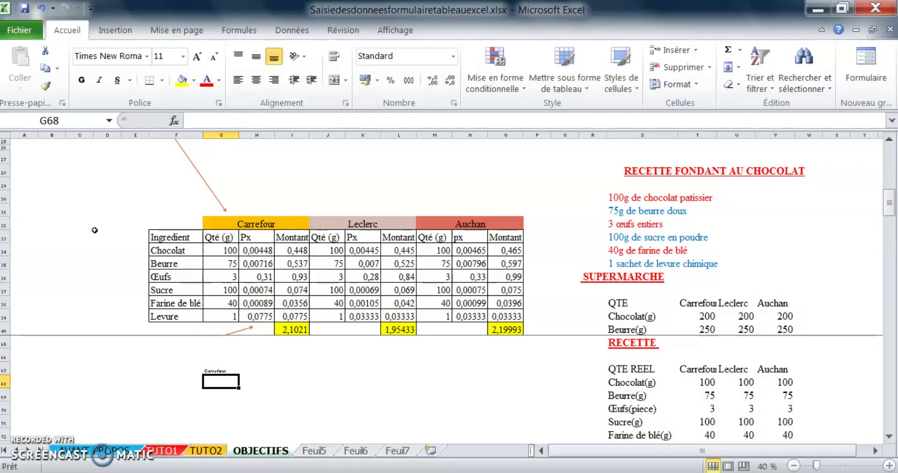
{"action": "key", "text": "Right"}
{"action": "key", "text": "Right"}
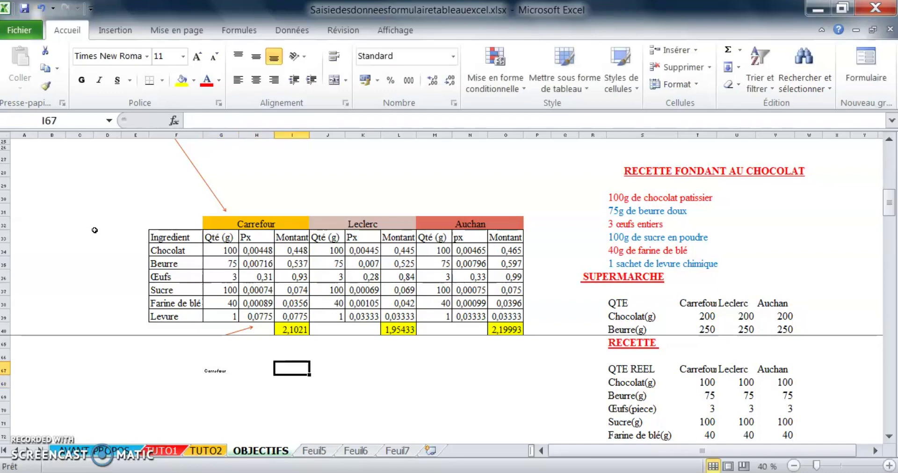
{"action": "type", "text": "Leclerc"}
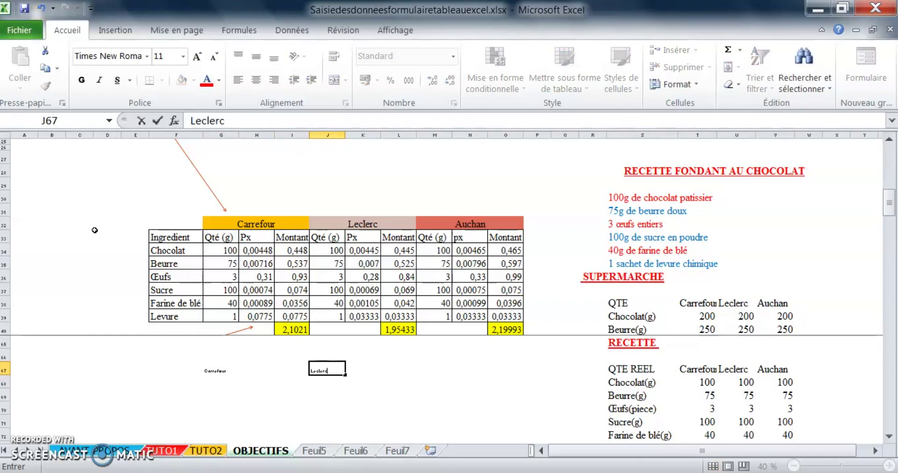
{"action": "key", "text": "Return"}
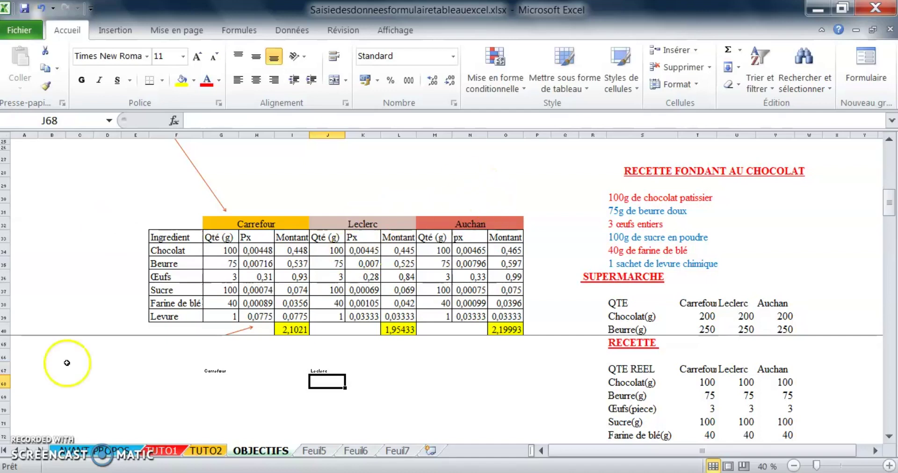
Set the font size of the new table area F66:O79 to 22.
{"action": "left_click_drag", "start_coordinate": [154, 357], "coordinate": [494, 447]}
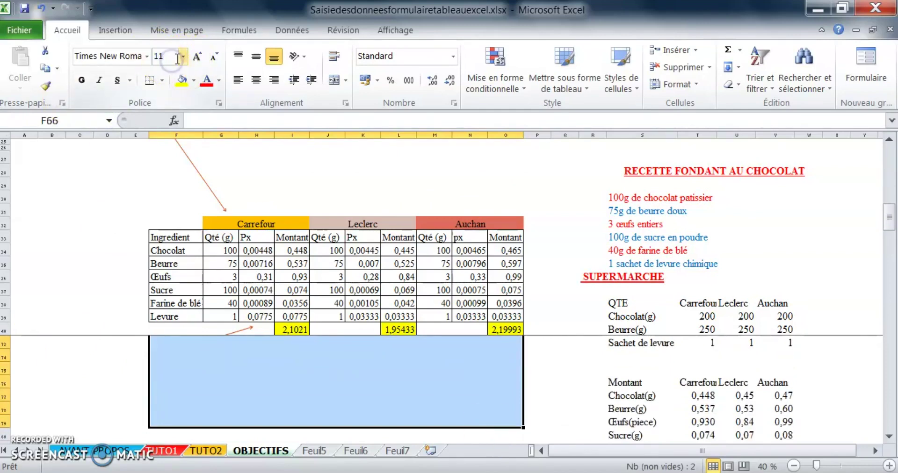
{"action": "left_click", "coordinate": [184, 56]}
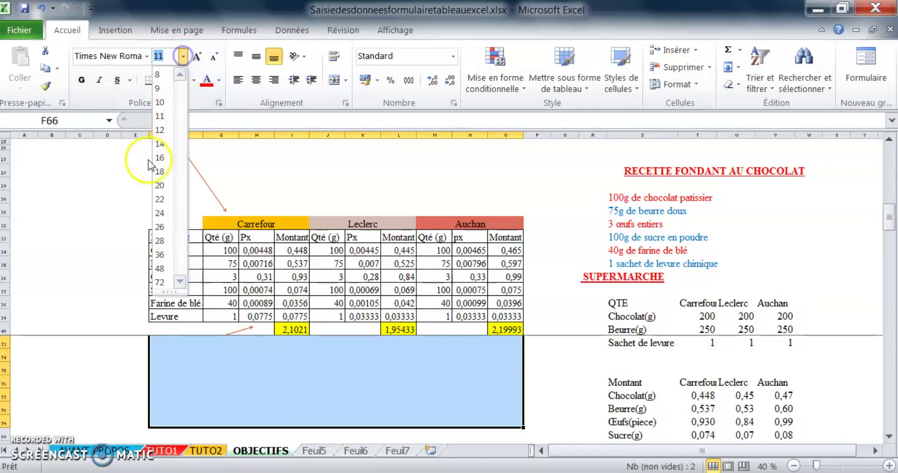
{"action": "left_click", "coordinate": [161, 201]}
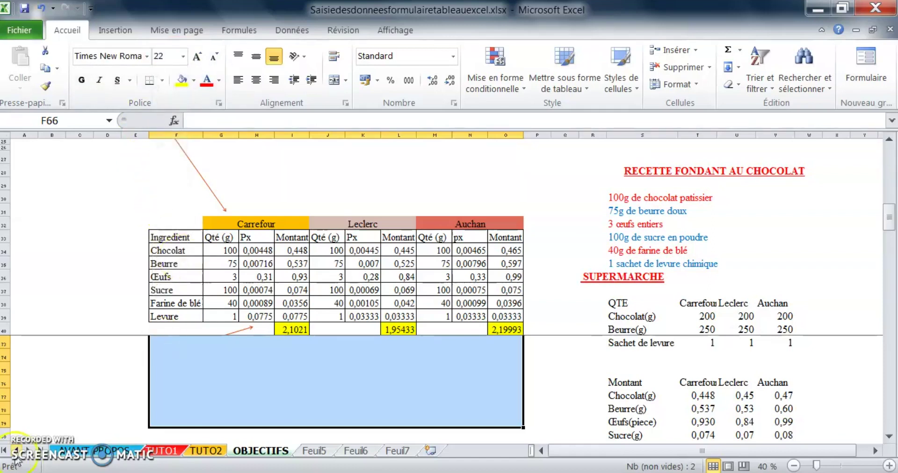
{"action": "left_click", "coordinate": [52, 407]}
{"action": "key", "text": "ctrl+z"}
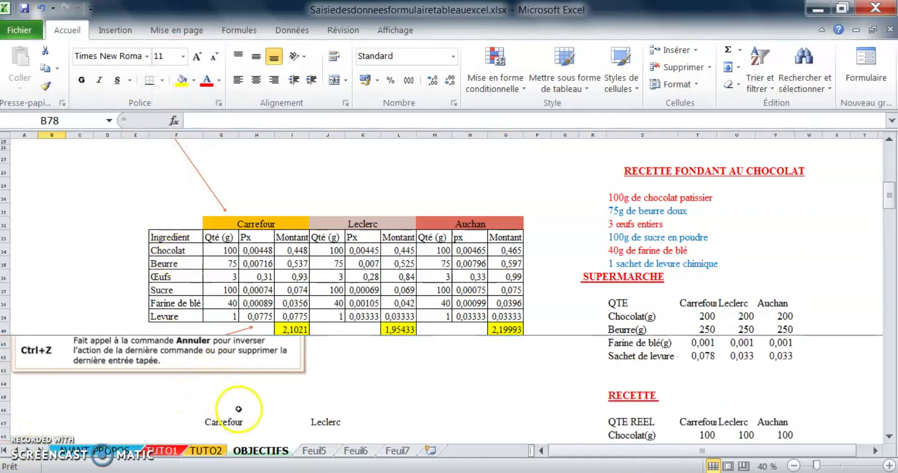
{"action": "scroll", "coordinate": [221, 390], "scroll_direction": "down", "scroll_amount": 1}
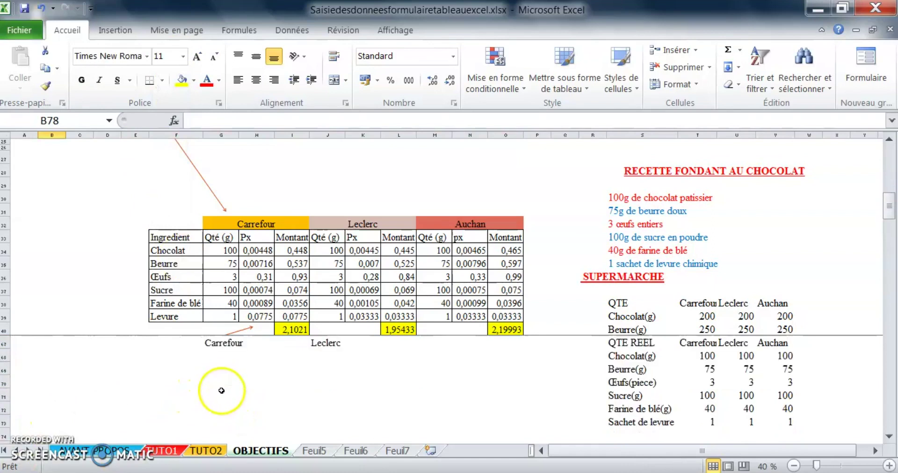
Enter the column header Ingredient in F68, one row below the store headers.
{"action": "left_click", "coordinate": [219, 340]}
{"action": "left_click", "coordinate": [167, 354]}
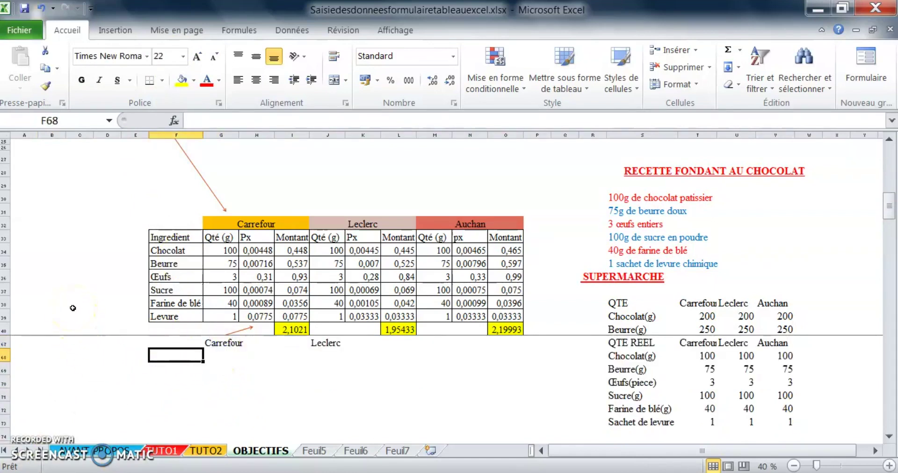
{"action": "type", "text": "I"}
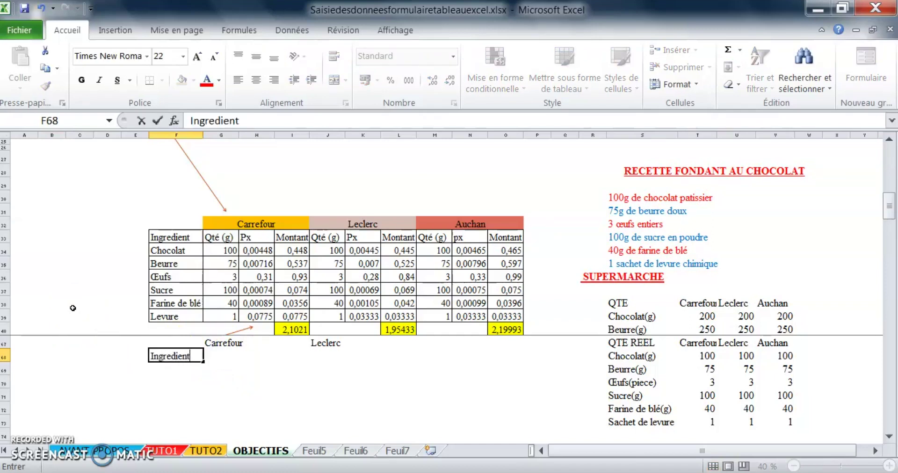
{"action": "type", "text": "ngredient"}
{"action": "key", "text": "Return"}
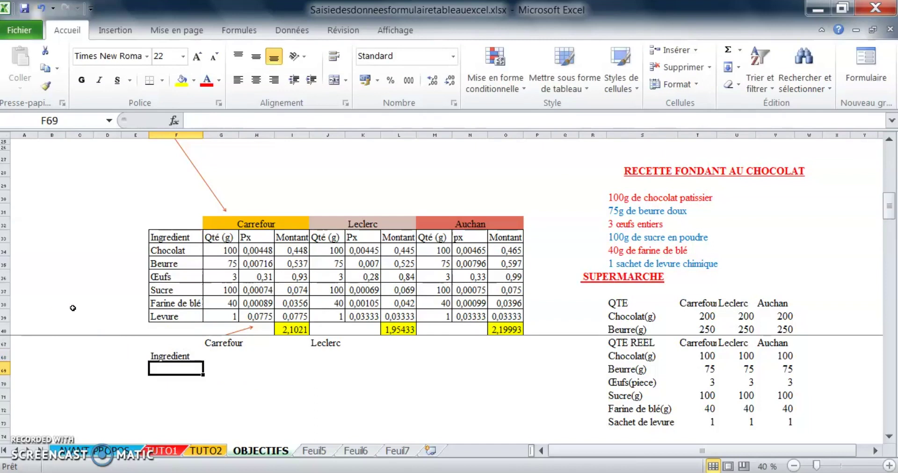
Enter the ingredient names Chocolat, Beurre and Oeuf in F69 to F71, under the Ingredient header.
{"action": "type", "text": "Chocolat"}
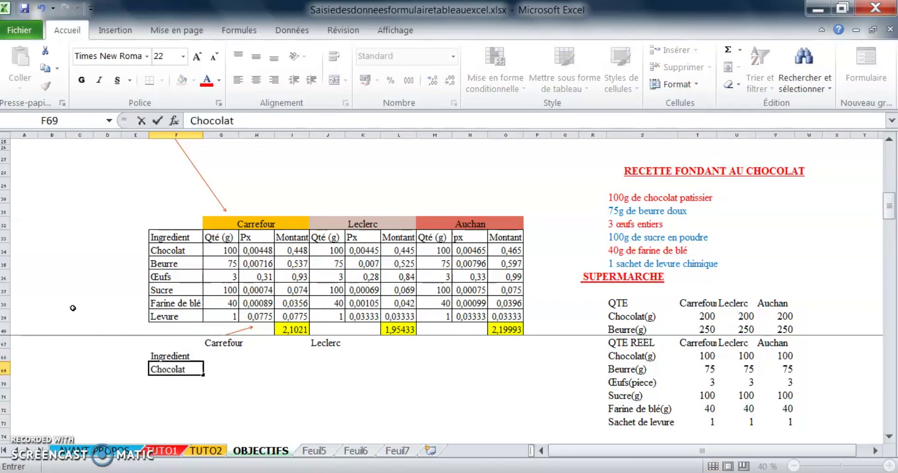
{"action": "key", "text": "Return"}
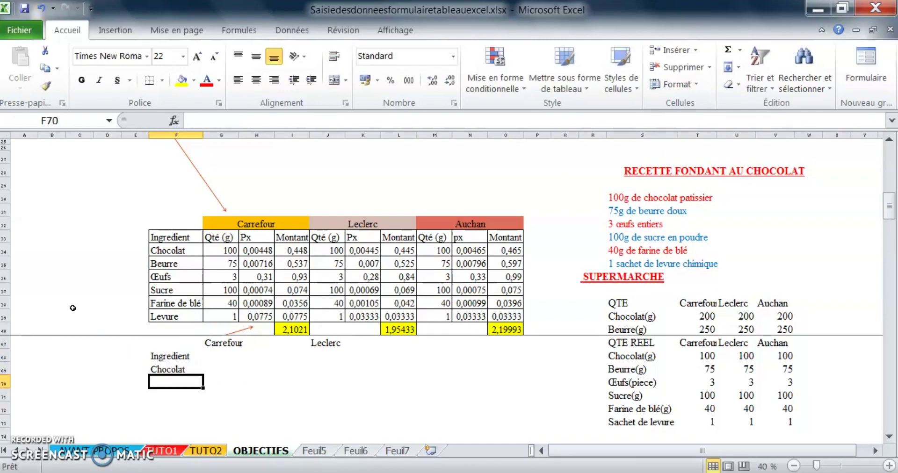
{"action": "type", "text": "Beu"}
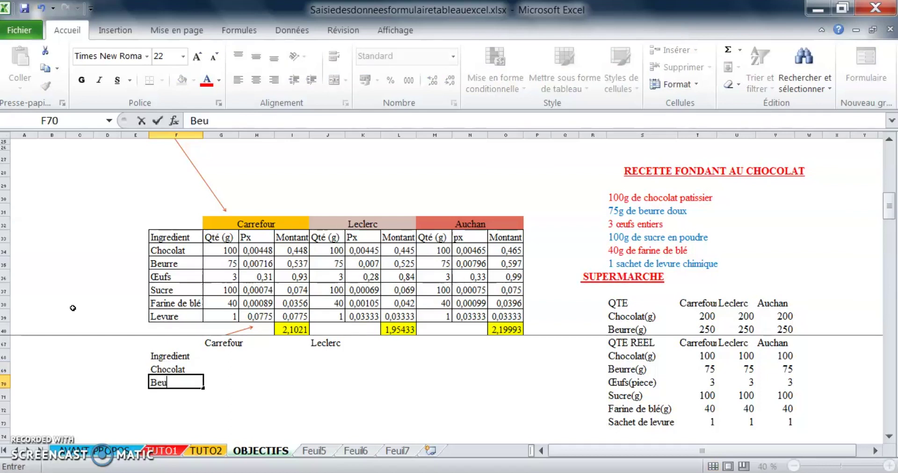
{"action": "type", "text": "rre"}
{"action": "key", "text": "Return"}
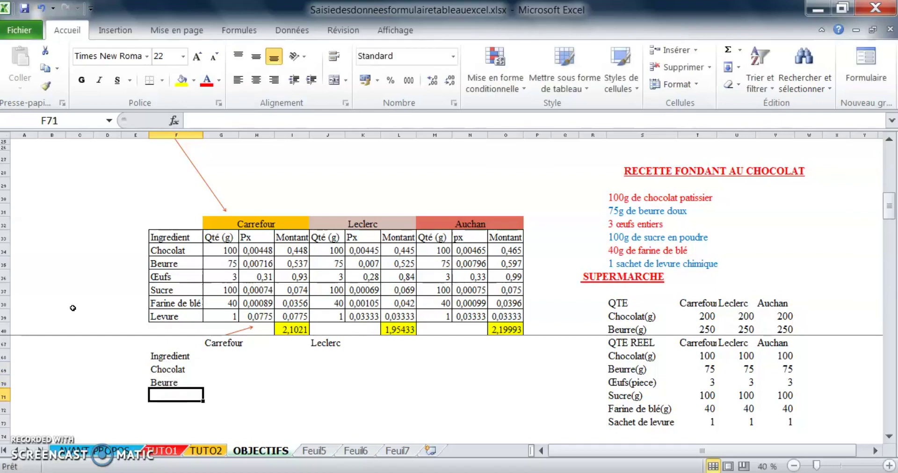
{"action": "type", "text": "Oeuf"}
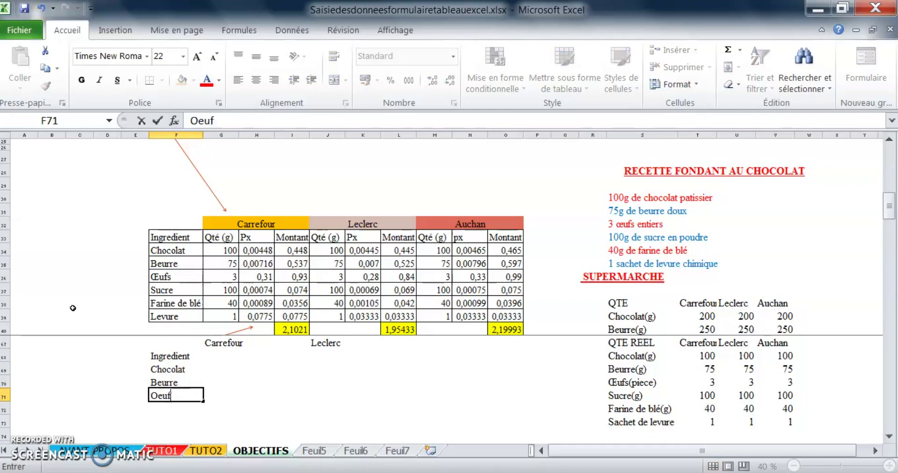
{"action": "key", "text": "Return"}
Complete the ingredient list with Sucre, Farine and Levure in F72 to F74.
{"action": "type", "text": "S"}
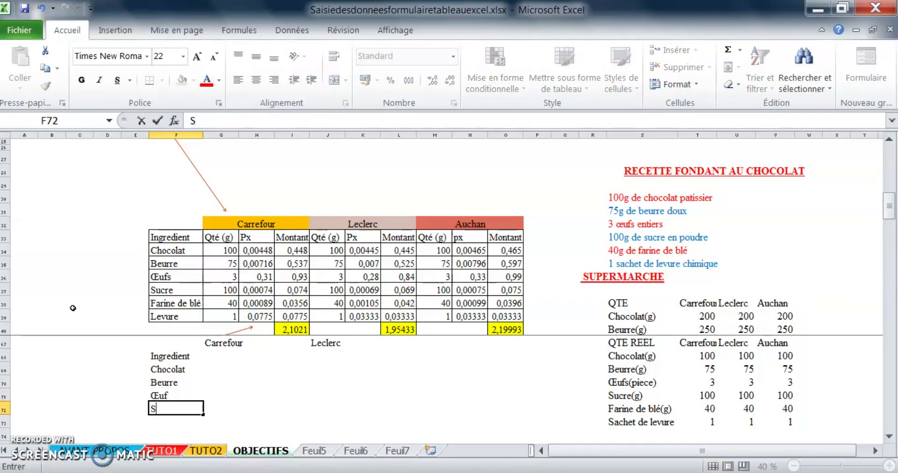
{"action": "type", "text": "ucre"}
{"action": "key", "text": "Return"}
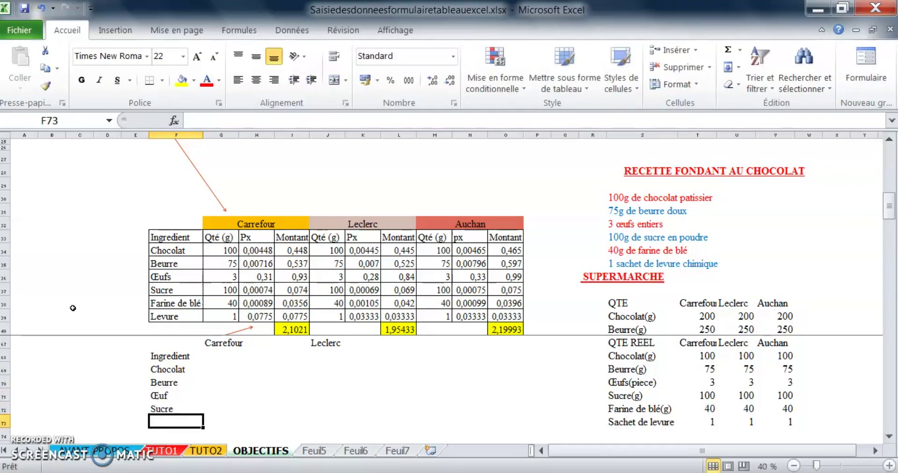
{"action": "type", "text": "Farine"}
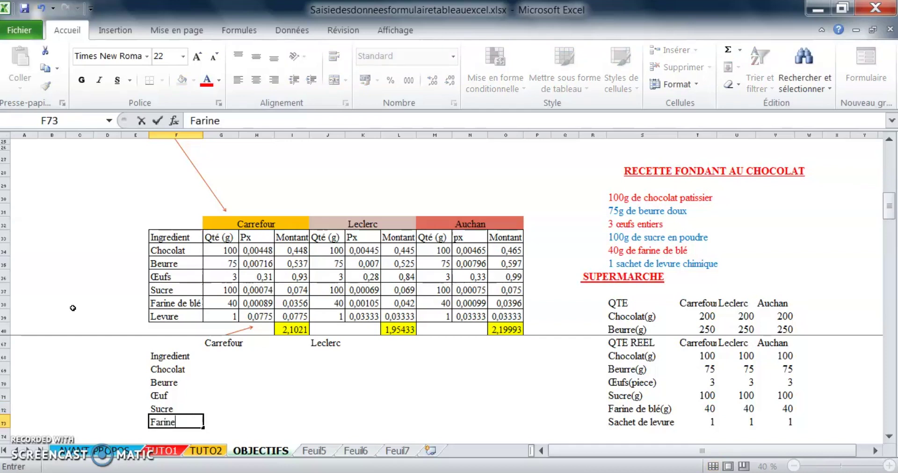
{"action": "key", "text": "Return"}
{"action": "type", "text": "Levure"}
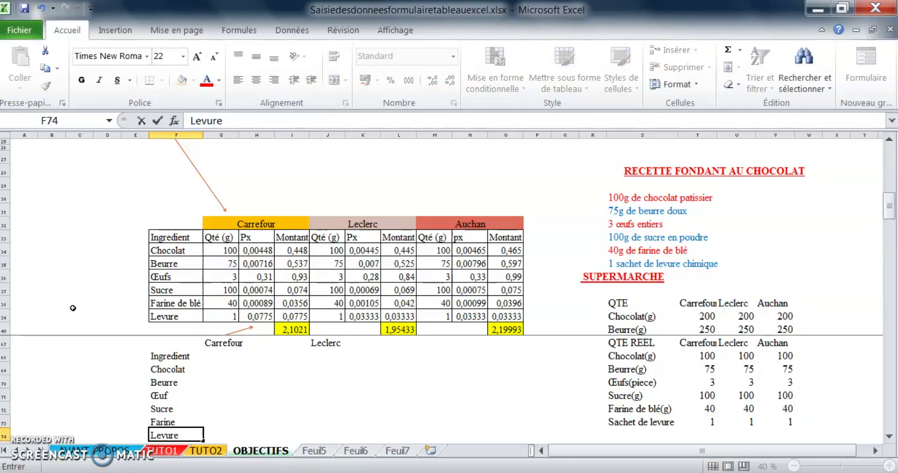
{"action": "key", "text": "Return"}
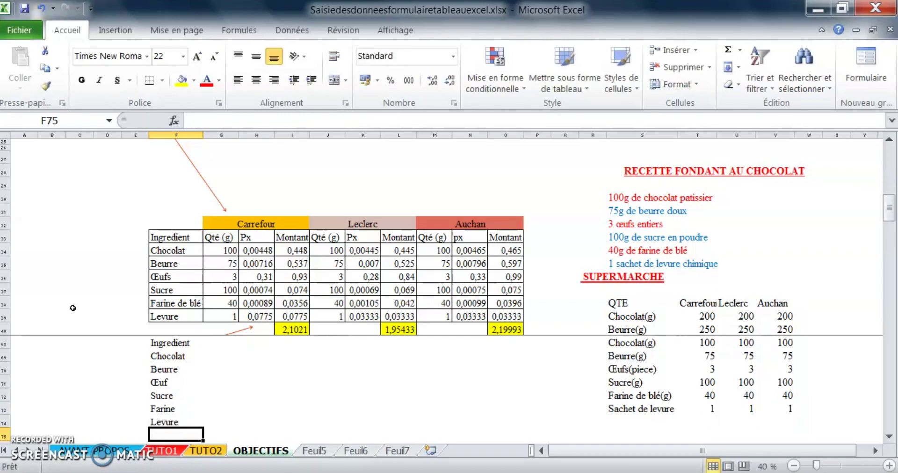
Enter the column headers Qte, Px and Montant in G68 to I68, under Carrefour.
{"action": "scroll", "coordinate": [200, 423], "scroll_direction": "up", "scroll_amount": 1}
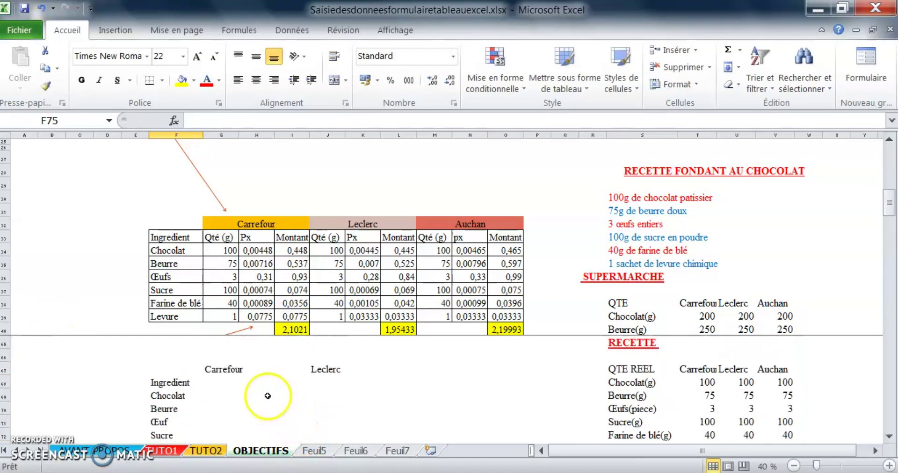
{"action": "left_click", "coordinate": [213, 386]}
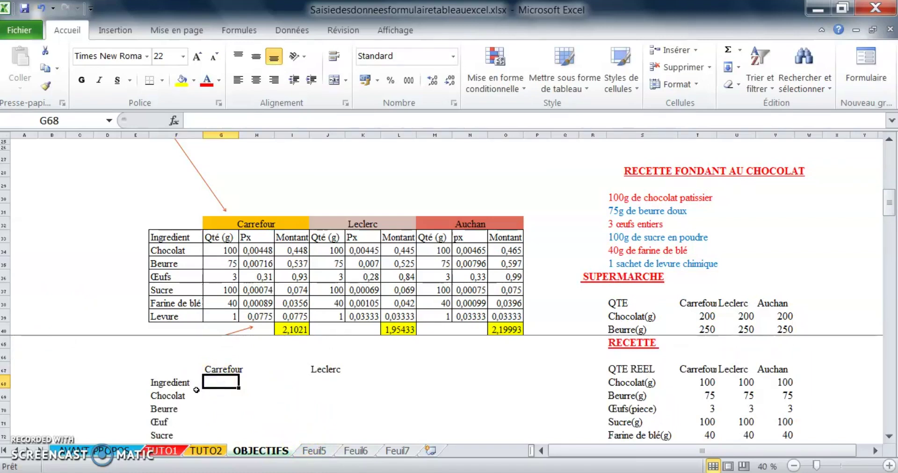
{"action": "type", "text": "Qte"}
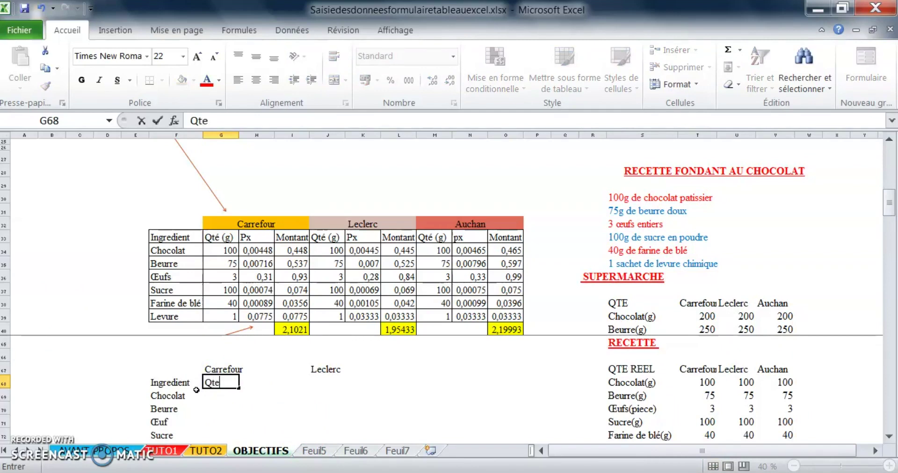
{"action": "key", "text": "Tab"}
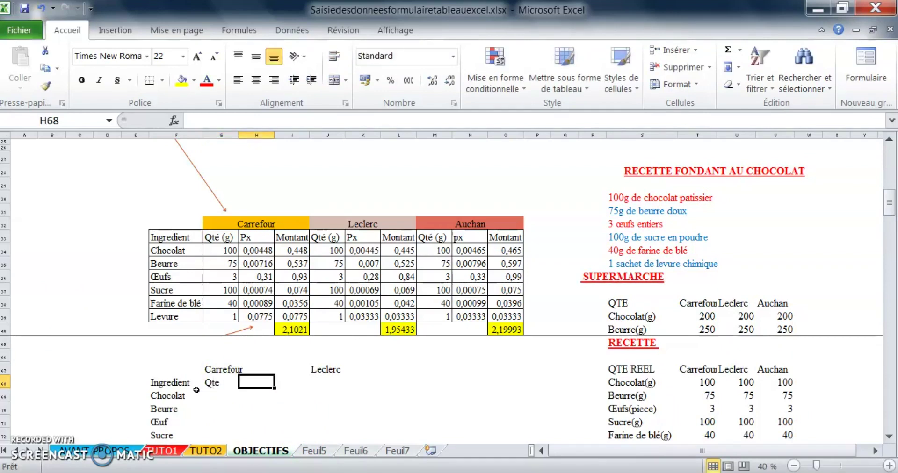
{"action": "type", "text": "Px"}
{"action": "key", "text": "Return"}
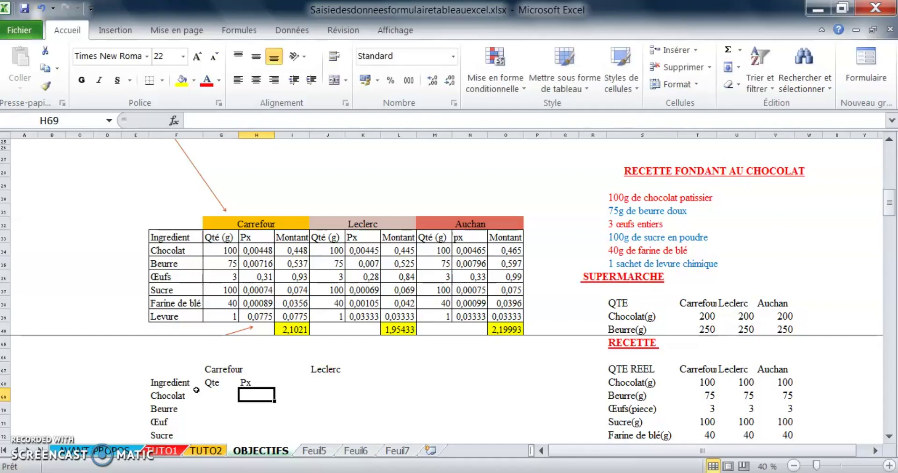
{"action": "key", "text": "Up"}
{"action": "key", "text": "Right"}
{"action": "type", "text": "M"}
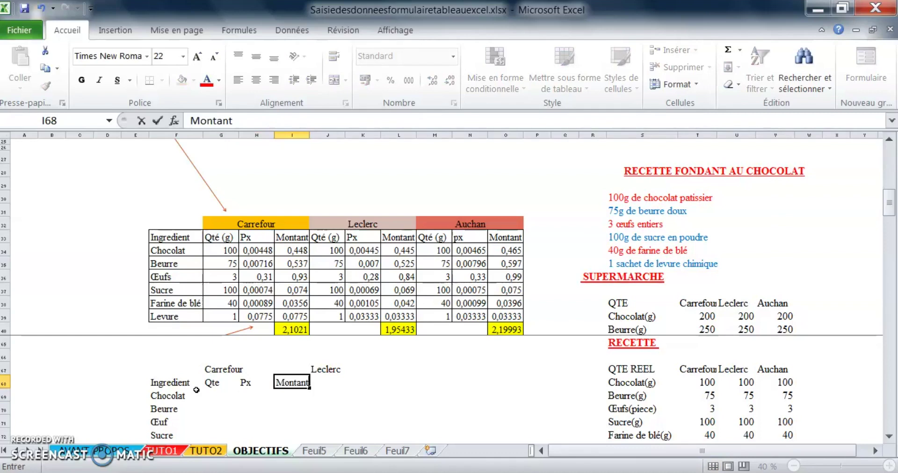
{"action": "key", "text": "Return"}
Enter the column headers Qte, px and Montant in J68 to L68, under Leclerc.
{"action": "left_click", "coordinate": [328, 385]}
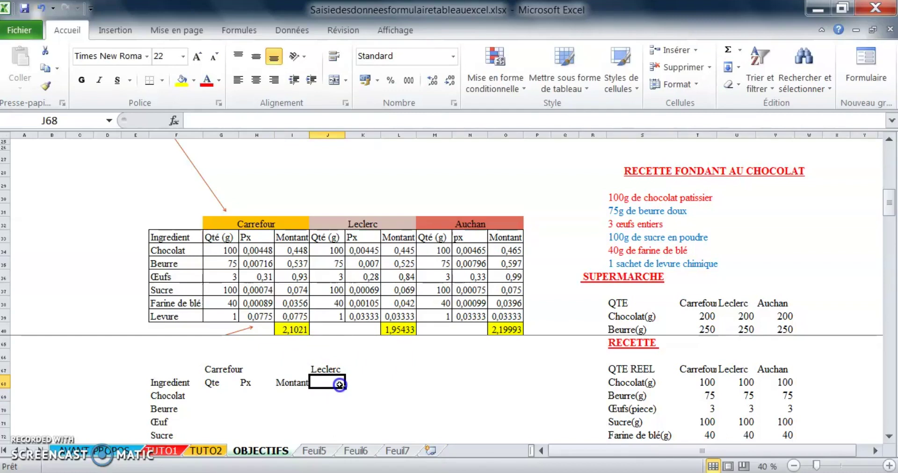
{"action": "type", "text": "Qte"}
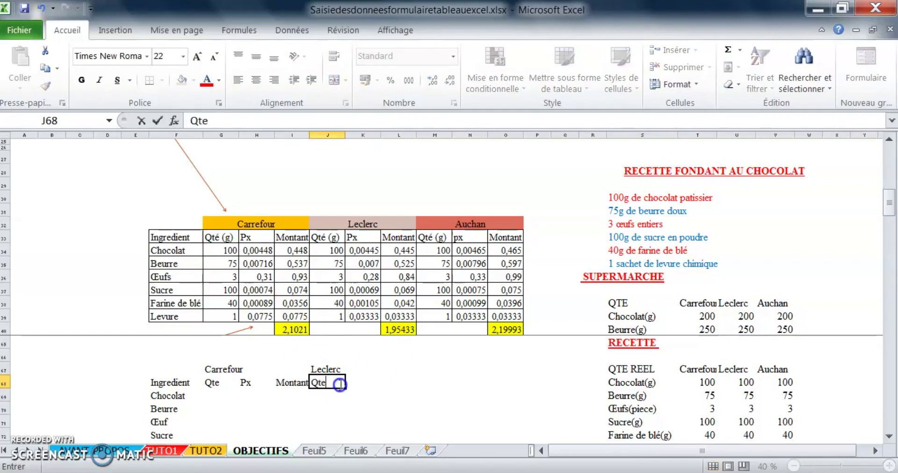
{"action": "key", "text": "Return"}
{"action": "key", "text": "Up"}
{"action": "key", "text": "Right"}
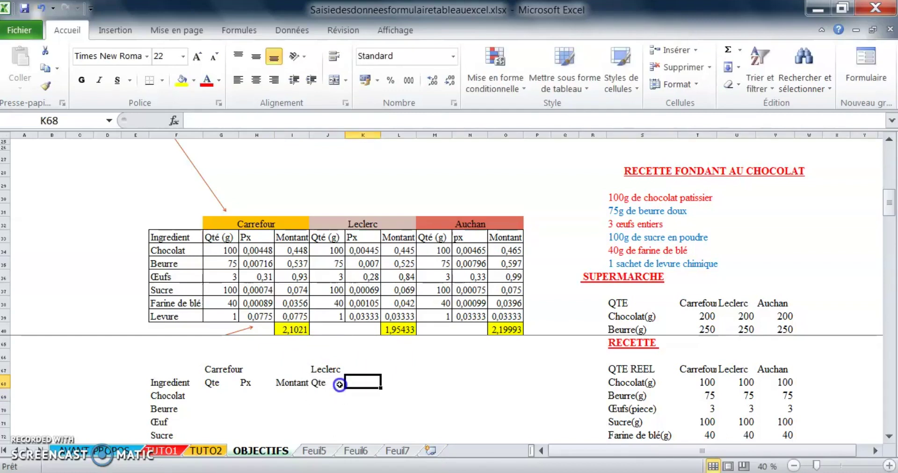
{"action": "type", "text": "px"}
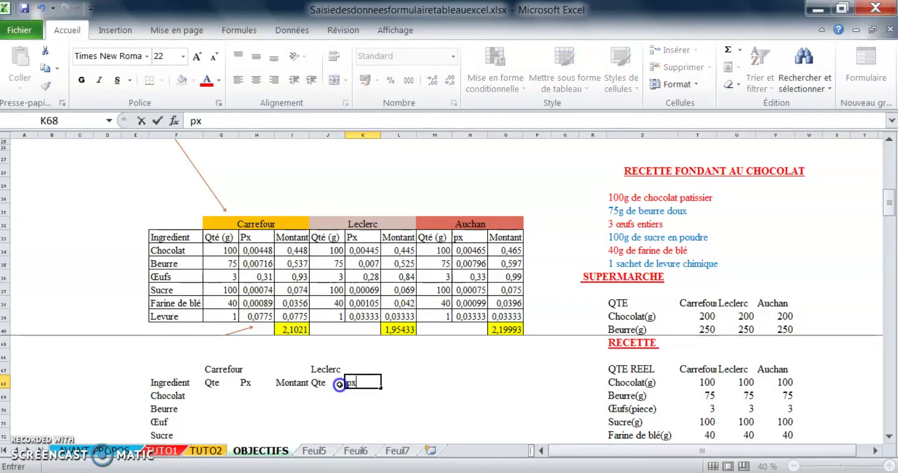
{"action": "key", "text": "Return"}
{"action": "key", "text": "Up"}
{"action": "key", "text": "Right"}
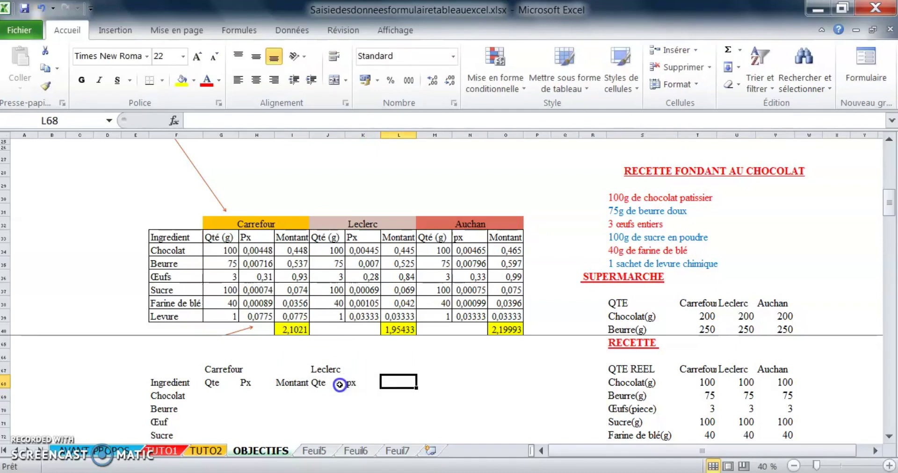
{"action": "type", "text": "Mo"}
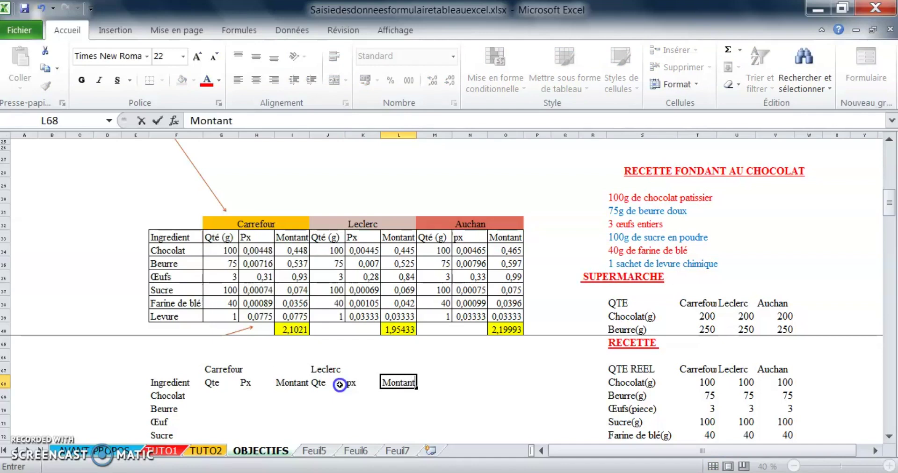
{"action": "type", "text": "ntant"}
{"action": "key", "text": "Return"}
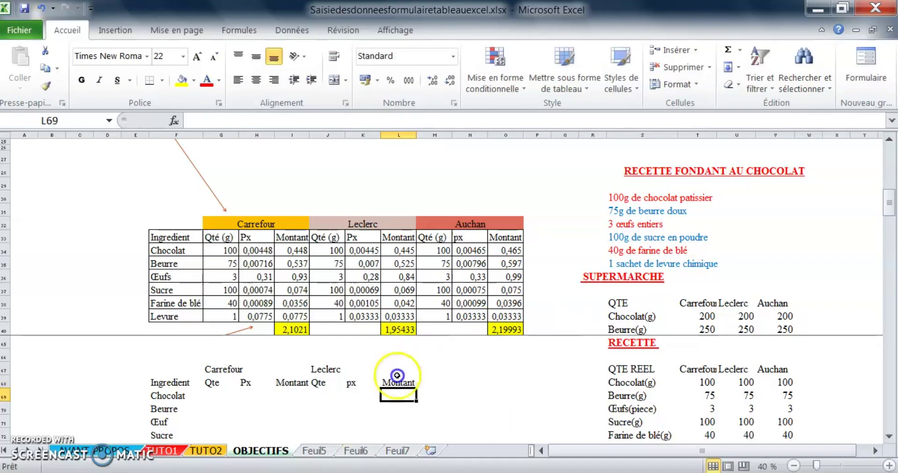
Enter the third store header Auchan in M67, on the same row as Carrefour and Leclerc.
{"action": "left_click", "coordinate": [335, 399]}
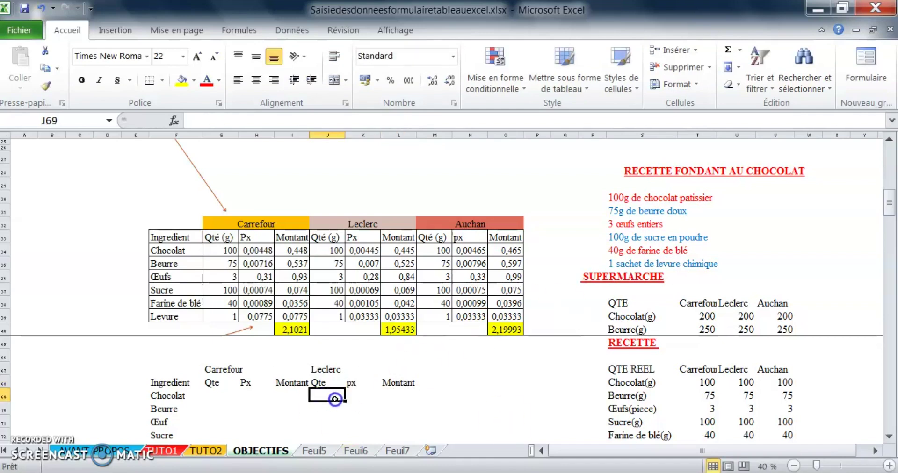
{"action": "left_click", "coordinate": [436, 371]}
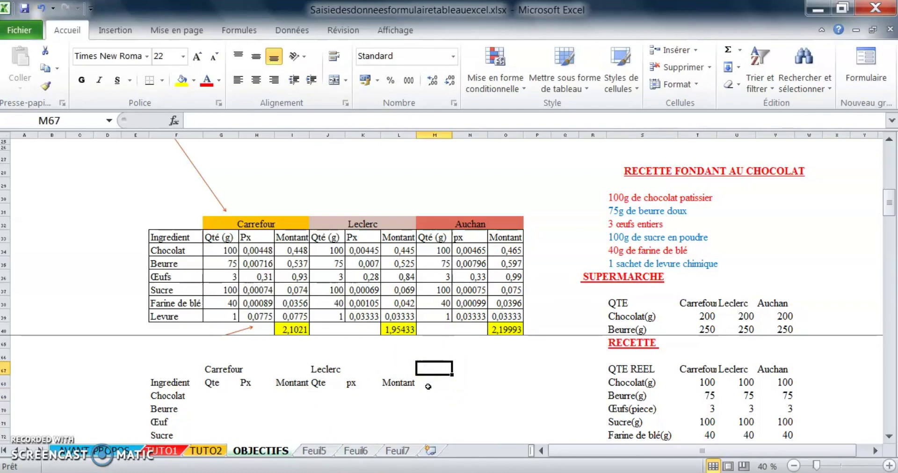
{"action": "type", "text": "Auchan"}
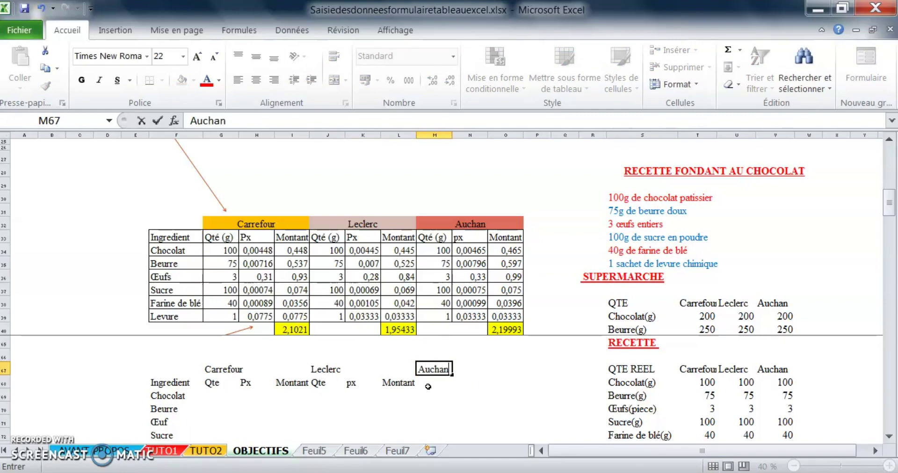
{"action": "left_click", "coordinate": [428, 387]}
{"action": "left_click", "coordinate": [246, 416]}
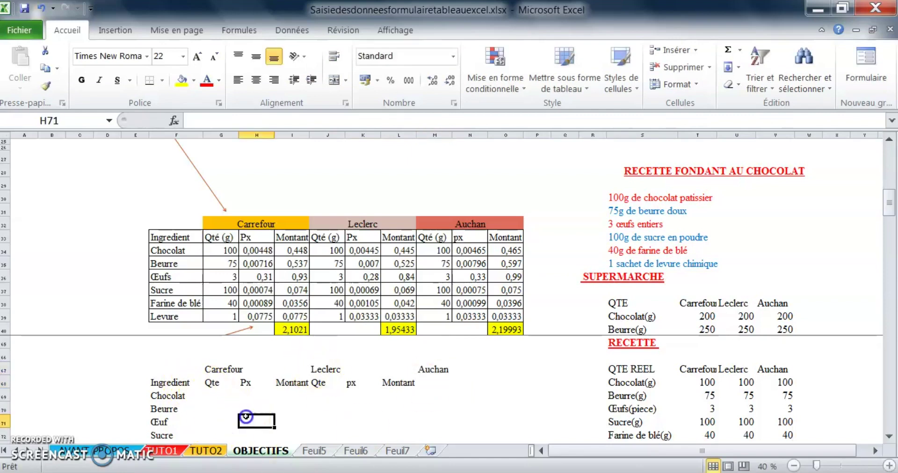
Copy the Carrefour column headers G68:I68 to M68:O68, under Auchan.
{"action": "left_click", "coordinate": [214, 383]}
{"action": "left_click_drag", "start_coordinate": [240, 383], "coordinate": [290, 383]}
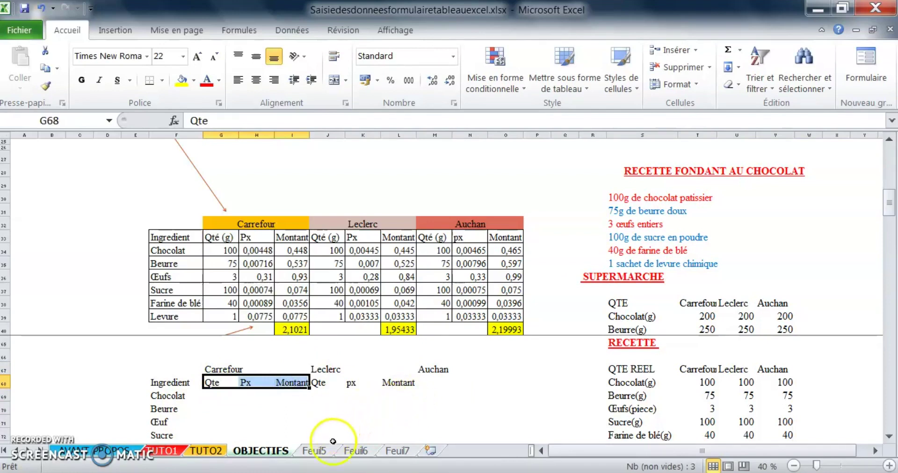
{"action": "key", "text": "ctrl+c"}
{"action": "left_click", "coordinate": [428, 380]}
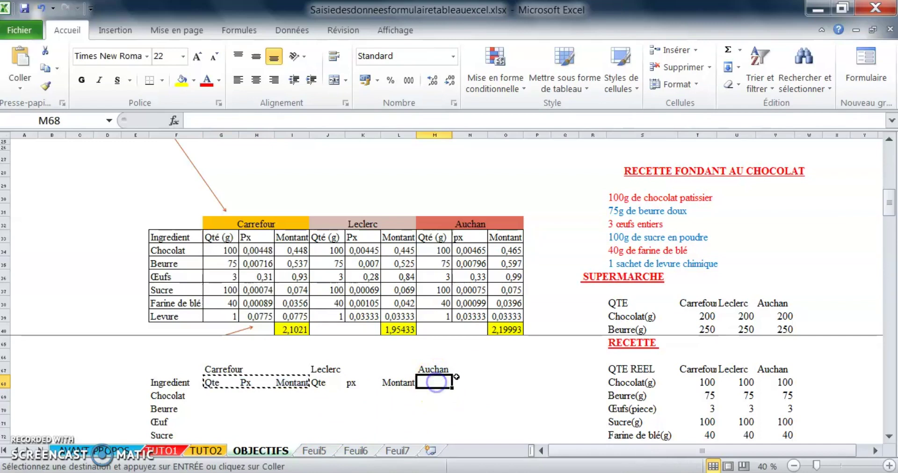
{"action": "key", "text": "ctrl+v"}
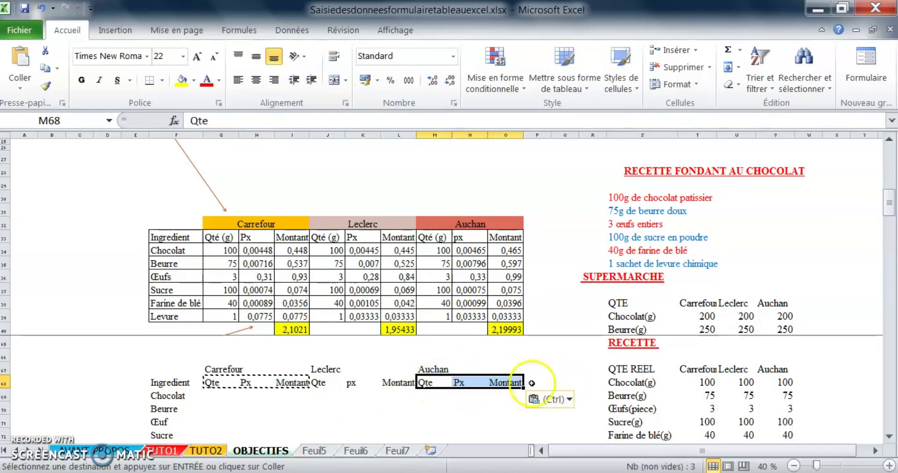
{"action": "left_click", "coordinate": [256, 410]}
{"action": "scroll", "coordinate": [250, 408], "scroll_direction": "down", "scroll_amount": 3}
{"action": "scroll", "coordinate": [253, 408], "scroll_direction": "up", "scroll_amount": 2}
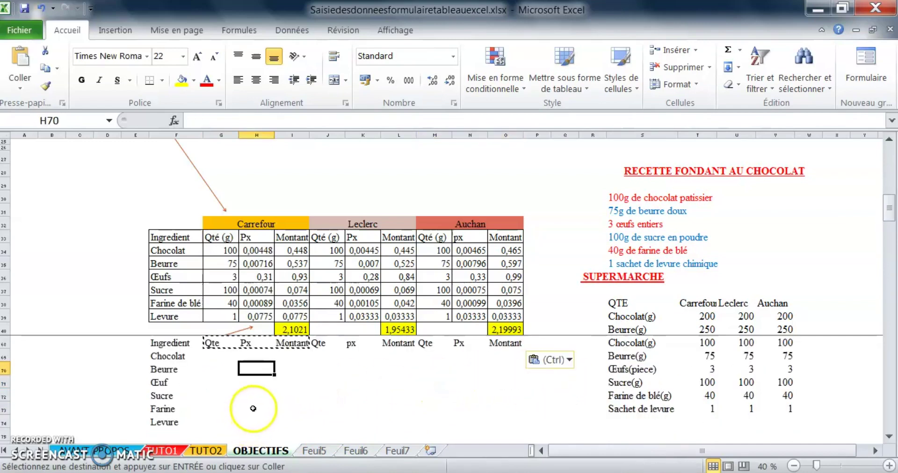
{"action": "scroll", "coordinate": [253, 409], "scroll_direction": "up", "scroll_amount": 1}
{"action": "left_click", "coordinate": [314, 410]}
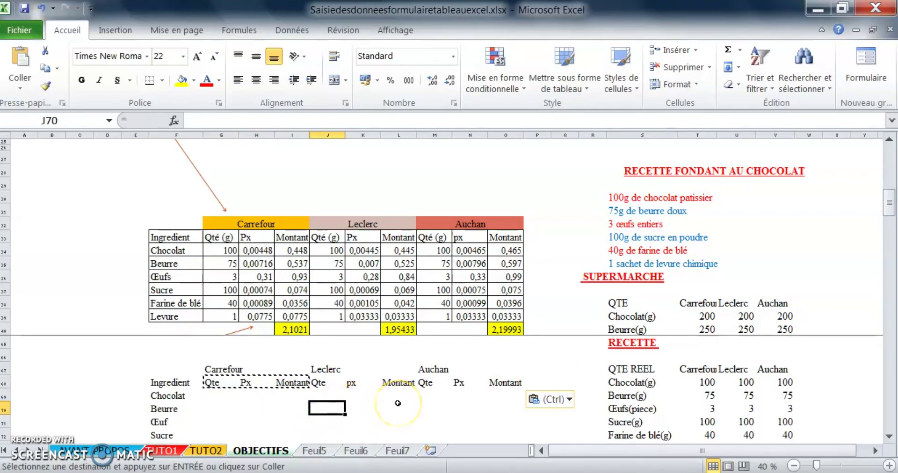
{"action": "left_click", "coordinate": [289, 418]}
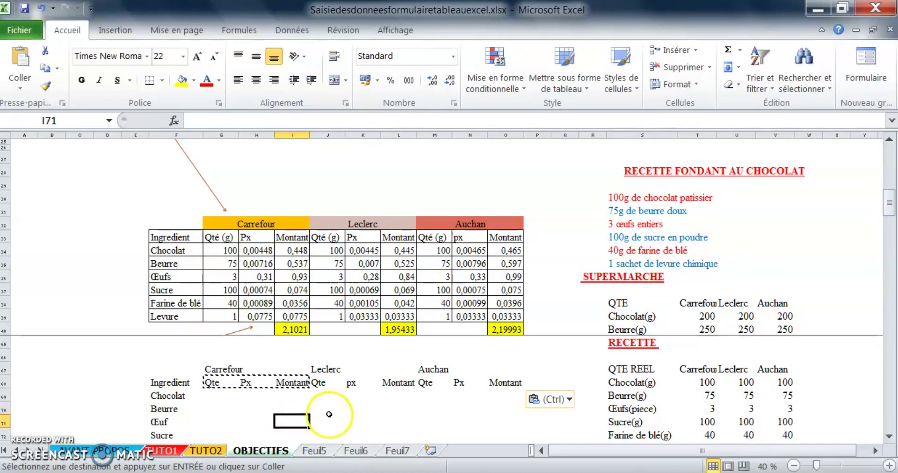
{"action": "left_click", "coordinate": [320, 421]}
Apply thin outline and inside borders to the table range F68:O72, from the Ingredient header row through the Sucre row.
{"action": "left_click_drag", "start_coordinate": [167, 381], "coordinate": [508, 438]}
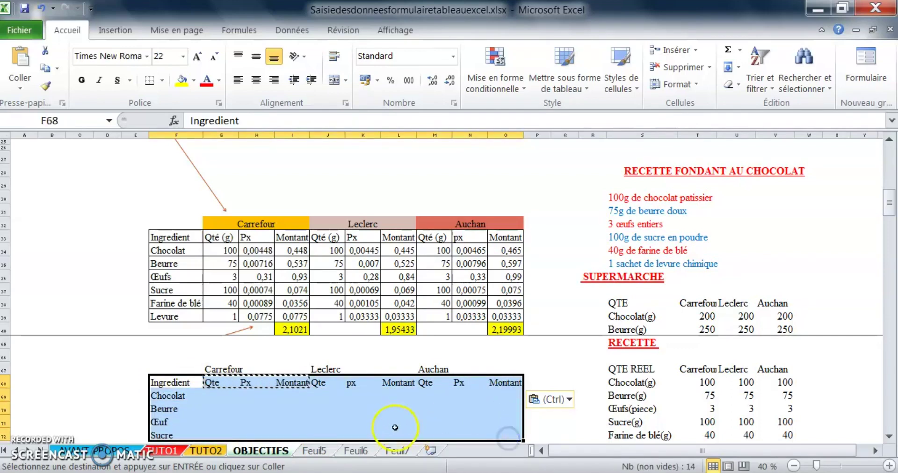
{"action": "right_click", "coordinate": [264, 405]}
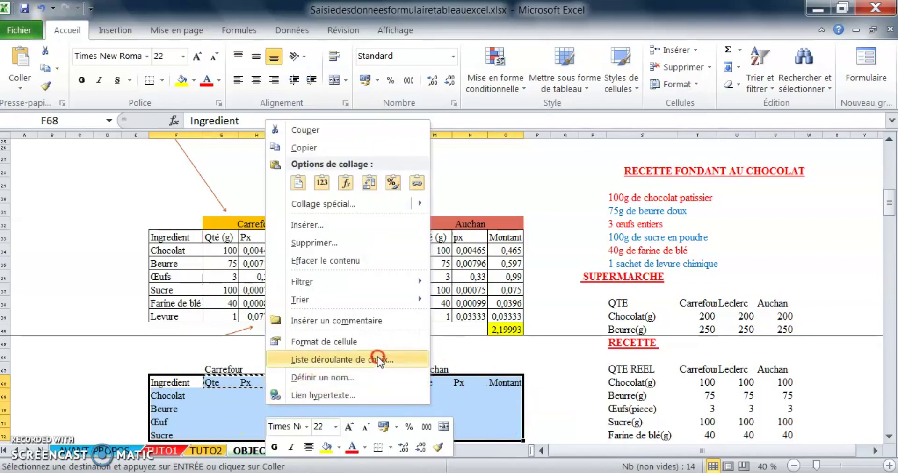
{"action": "left_click", "coordinate": [355, 345]}
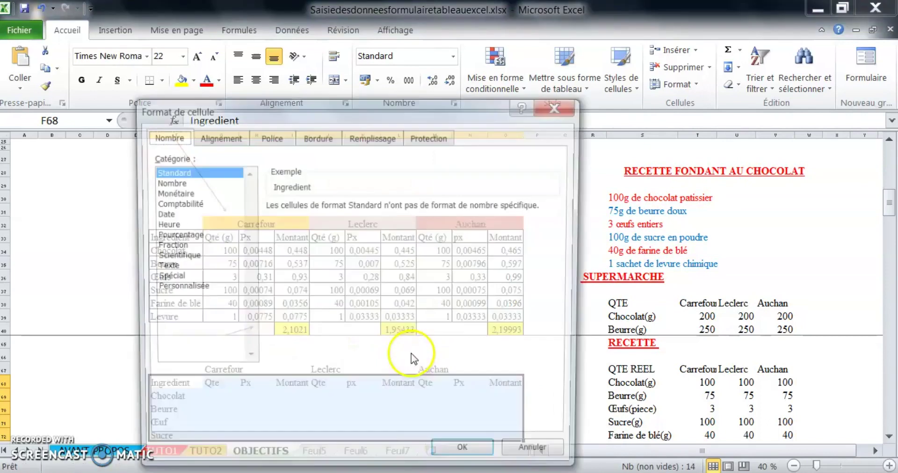
{"action": "left_click", "coordinate": [318, 136]}
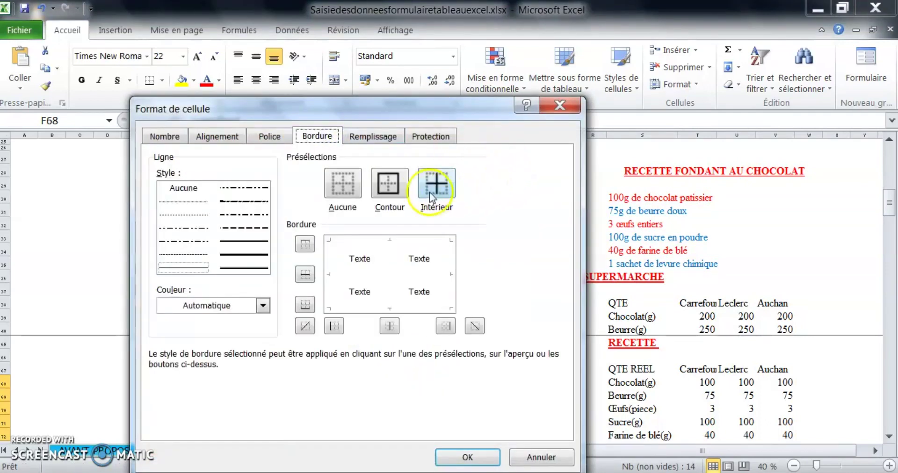
{"action": "left_click", "coordinate": [402, 192]}
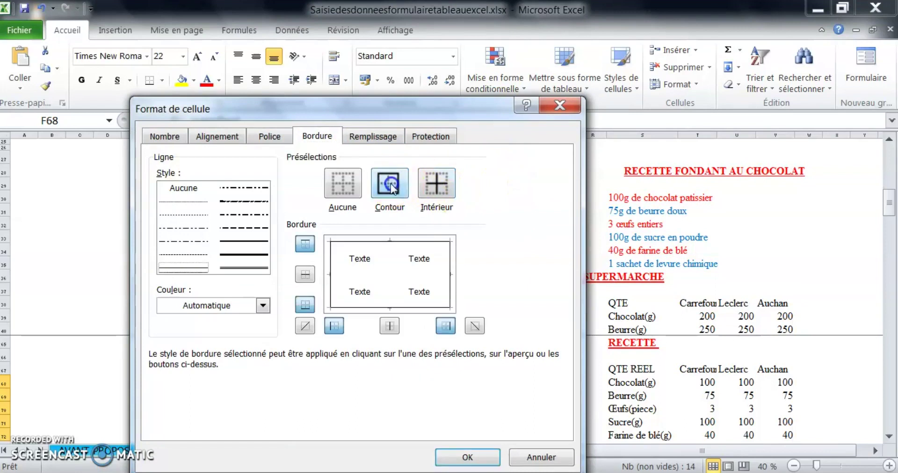
{"action": "left_click", "coordinate": [434, 184]}
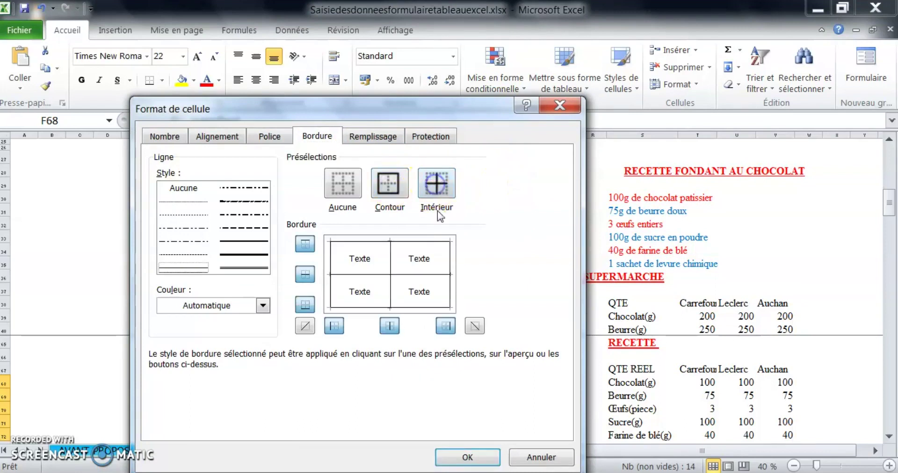
{"action": "left_click", "coordinate": [469, 458]}
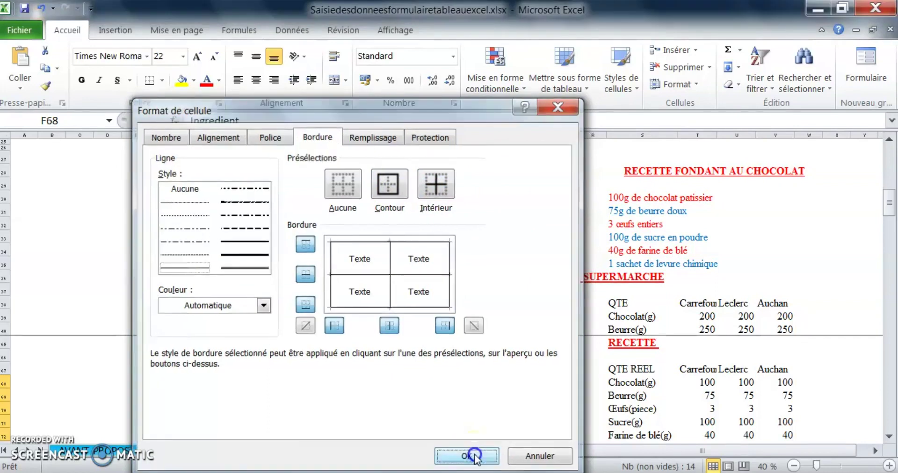
Repeat the same outline and inside borders on the Farine and Levure rows, F73:O74.
{"action": "left_click", "coordinate": [115, 367]}
{"action": "scroll", "coordinate": [79, 374], "scroll_direction": "down", "scroll_amount": 2}
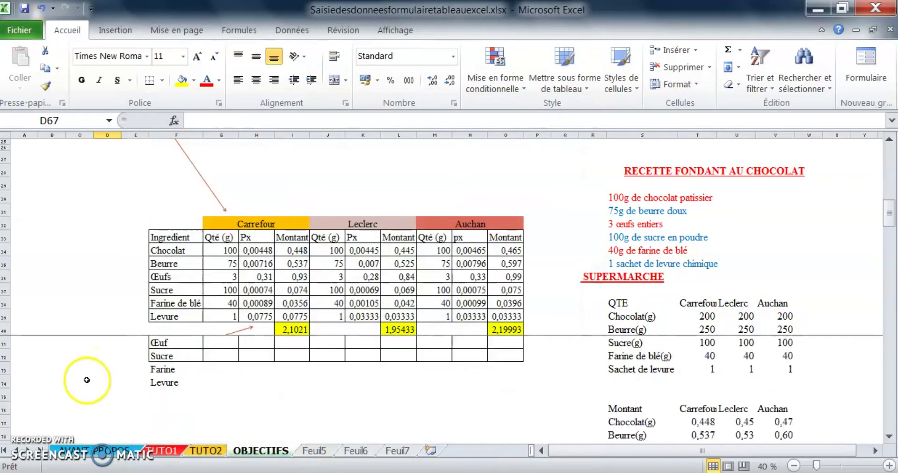
{"action": "scroll", "coordinate": [77, 365], "scroll_direction": "up", "scroll_amount": 1}
{"action": "left_click", "coordinate": [201, 406]}
{"action": "left_click_drag", "start_coordinate": [201, 406], "coordinate": [516, 420]}
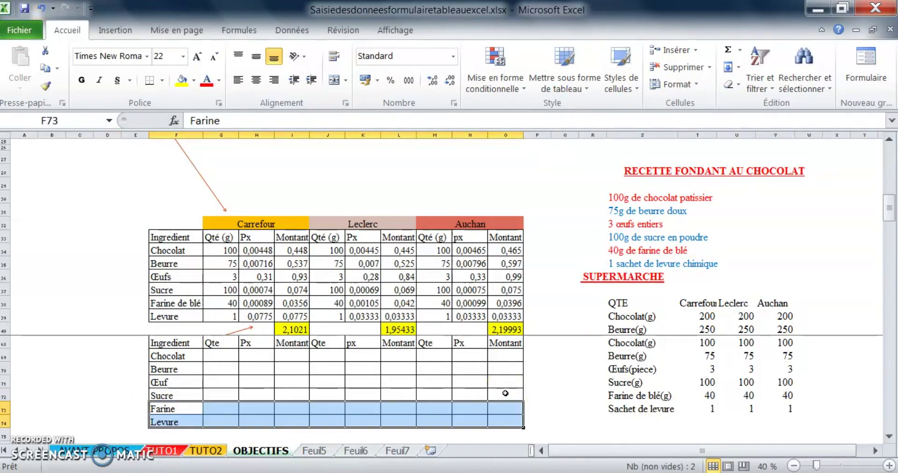
{"action": "left_click", "coordinate": [51, 382]}
{"action": "left_click", "coordinate": [257, 369]}
{"action": "scroll", "coordinate": [262, 375], "scroll_direction": "up", "scroll_amount": 1}
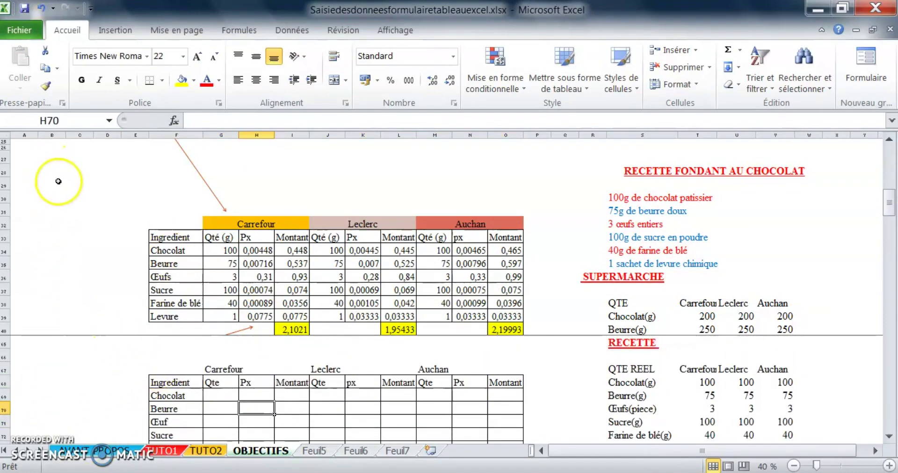
Examine the Qte, Px and Montant headers in G68:I68 and the Carrefour header span G67:I67 above them.
{"action": "left_click", "coordinate": [327, 382]}
{"action": "left_click", "coordinate": [291, 382]}
{"action": "left_click", "coordinate": [257, 396]}
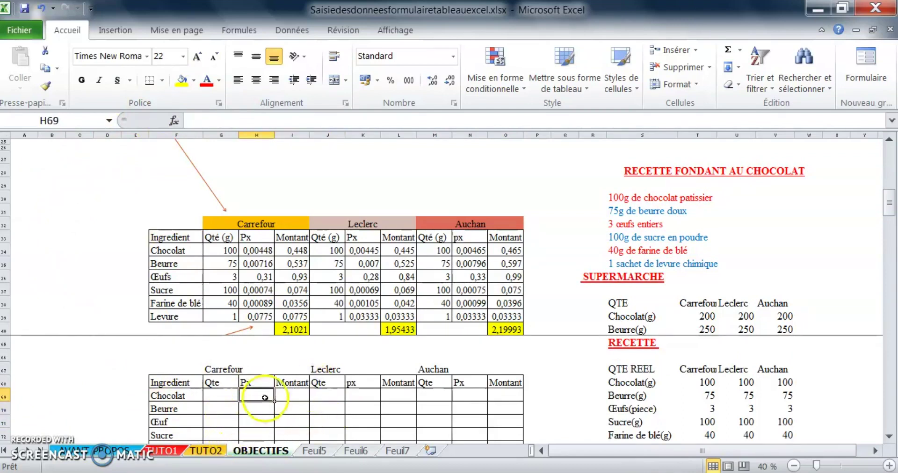
{"action": "left_click", "coordinate": [218, 383]}
{"action": "left_click", "coordinate": [249, 384]}
{"action": "left_click", "coordinate": [293, 382]}
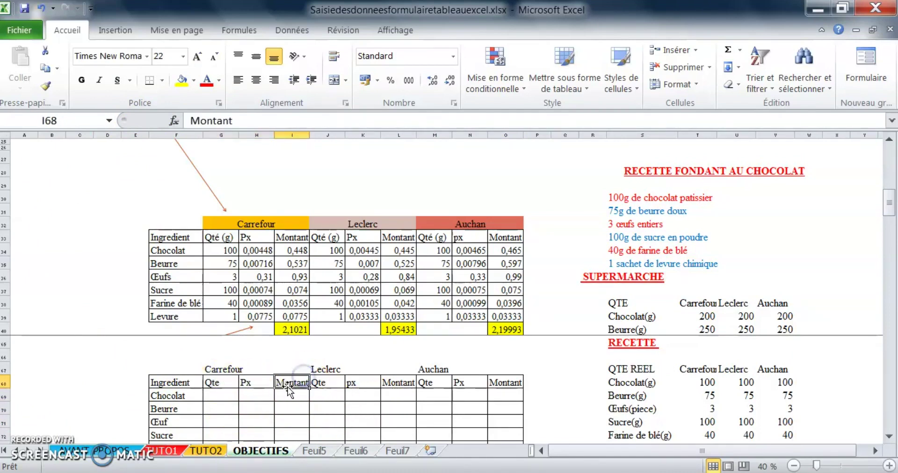
{"action": "left_click_drag", "start_coordinate": [223, 370], "coordinate": [283, 370]}
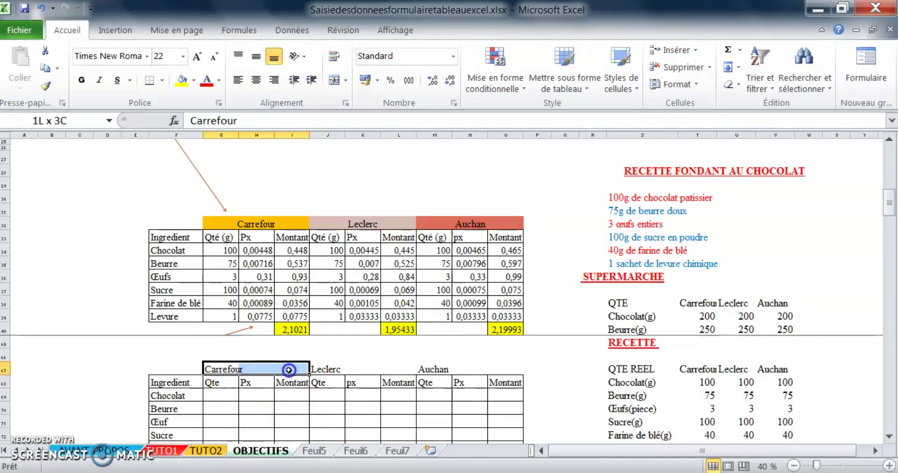
{"action": "left_click_drag", "start_coordinate": [289, 370], "coordinate": [289, 371]}
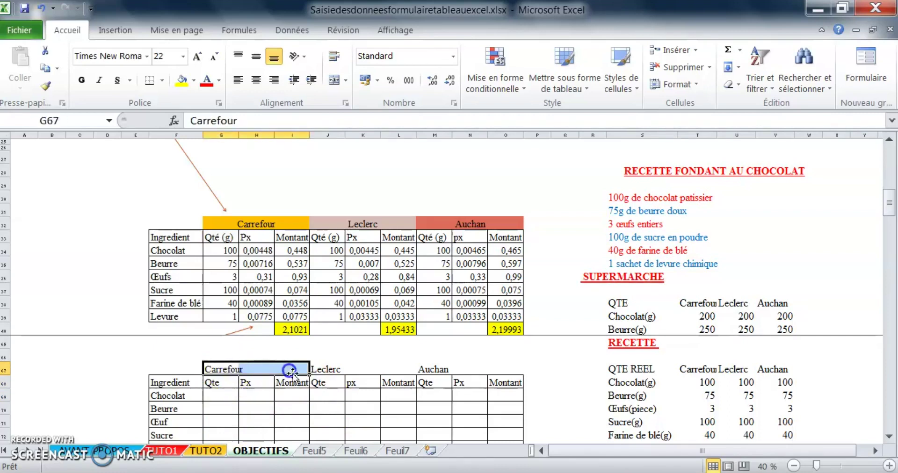
{"action": "left_click", "coordinate": [262, 384]}
{"action": "left_click", "coordinate": [228, 370]}
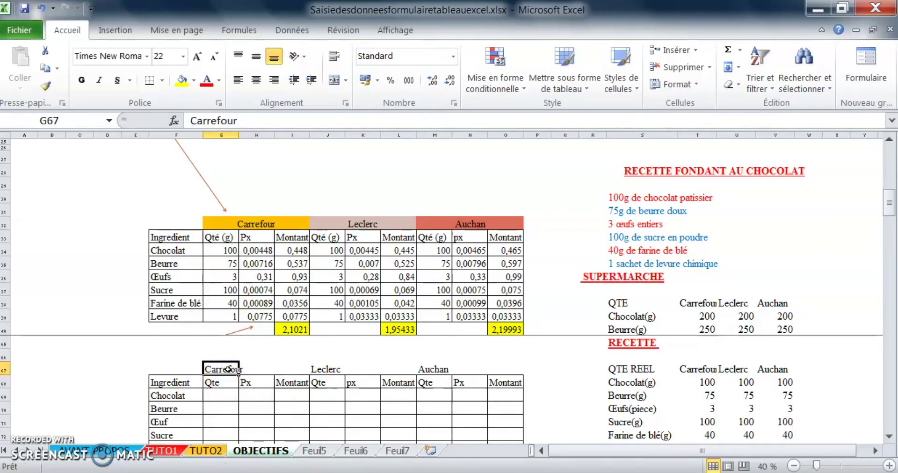
Copy the Carrefour header from G67 into H67 and I67, above Px and Montant.
{"action": "key", "text": "ctrl+c"}
{"action": "key", "text": "Right"}
{"action": "key", "text": "ctrl+v"}
{"action": "key", "text": "Right"}
{"action": "key", "text": "ctrl+v"}
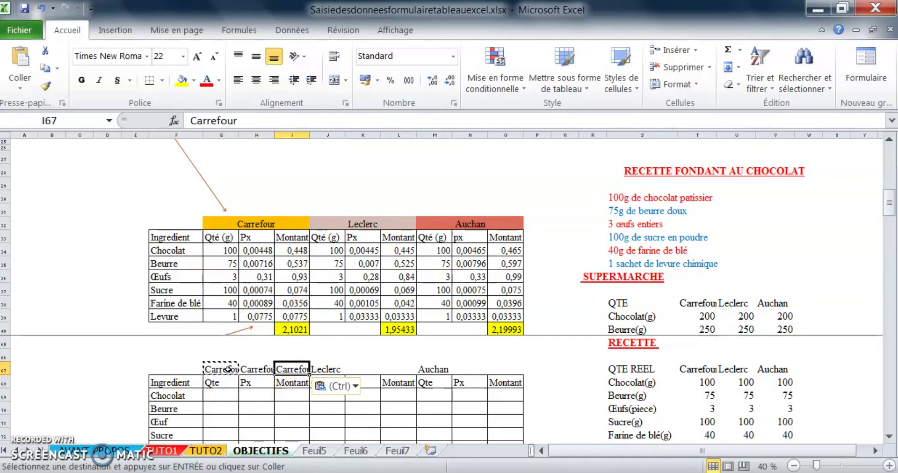
Compare each Carrefour header in G67:I67 with the Qte, Px or Montant column header directly beneath it.
{"action": "key", "text": "Left"}
{"action": "key", "text": "Left"}
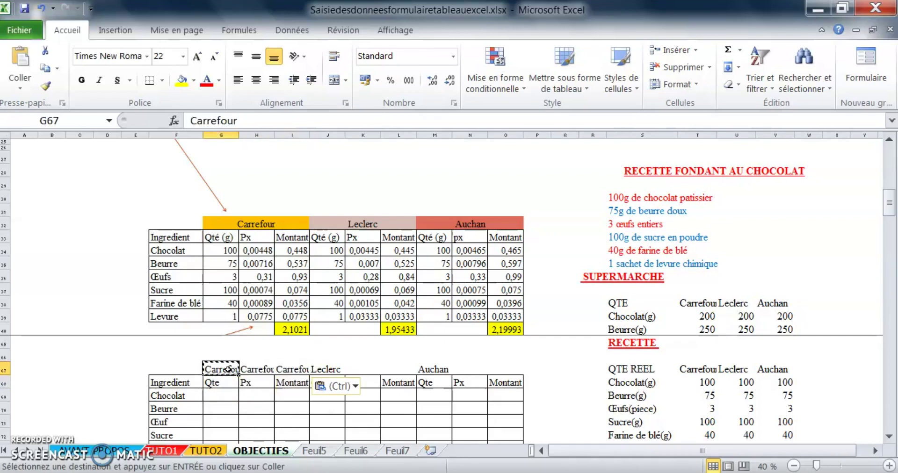
{"action": "key", "text": "Down"}
{"action": "key", "text": "Up"}
{"action": "key", "text": "Right"}
{"action": "key", "text": "Down"}
{"action": "key", "text": "Up"}
{"action": "key", "text": "Right"}
{"action": "key", "text": "Down"}
{"action": "key", "text": "Up"}
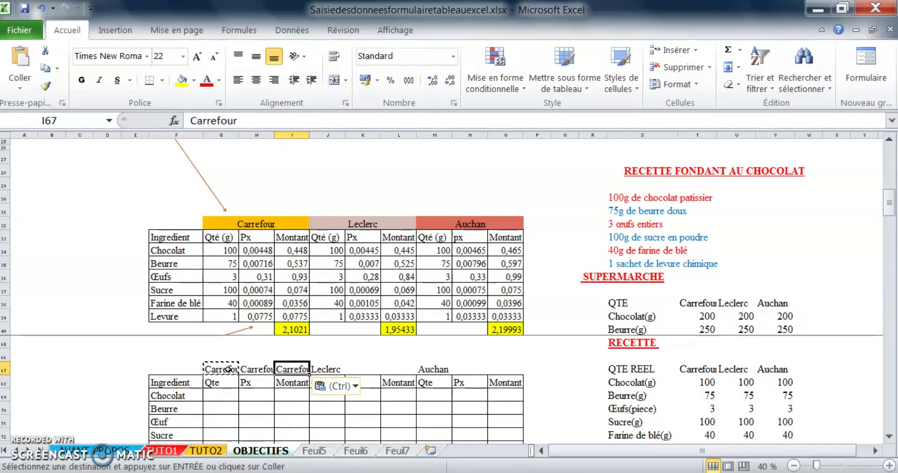
Clear the duplicate Carrefour headers from H67:I67.
{"action": "left_click", "coordinate": [256, 386]}
{"action": "left_click", "coordinate": [267, 371]}
{"action": "left_click_drag", "start_coordinate": [267, 371], "coordinate": [290, 369]}
{"action": "key", "text": "Delete"}
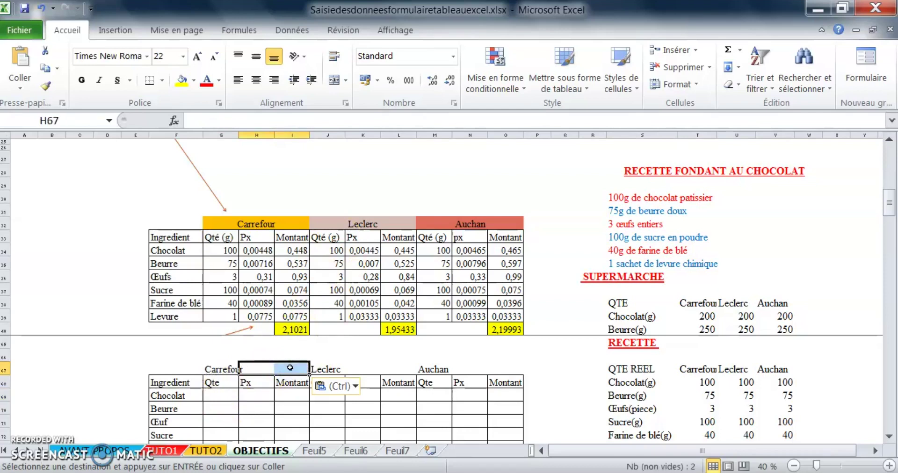
Merge and center the Carrefour header across G67:I67, above its three columns.
{"action": "left_click", "coordinate": [252, 389]}
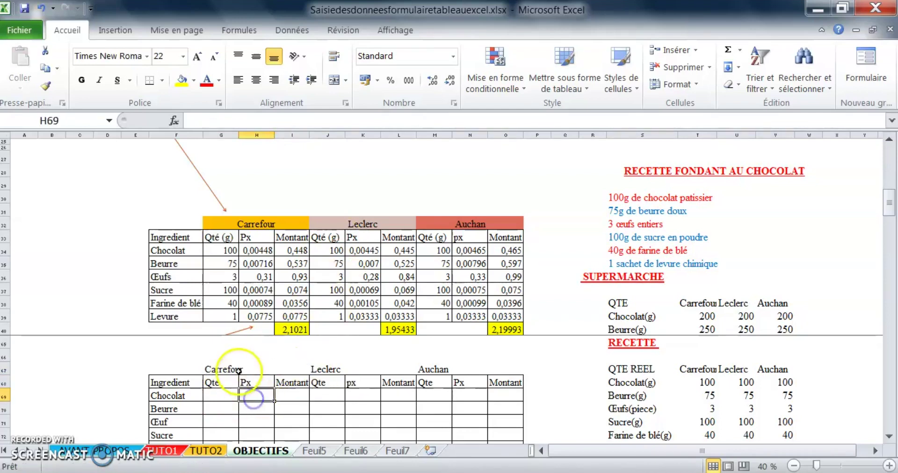
{"action": "left_click", "coordinate": [226, 369]}
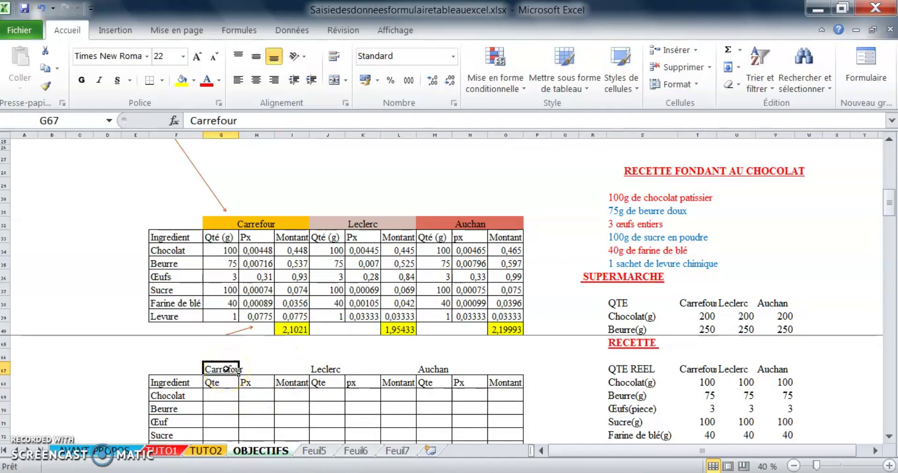
{"action": "left_click", "coordinate": [257, 408]}
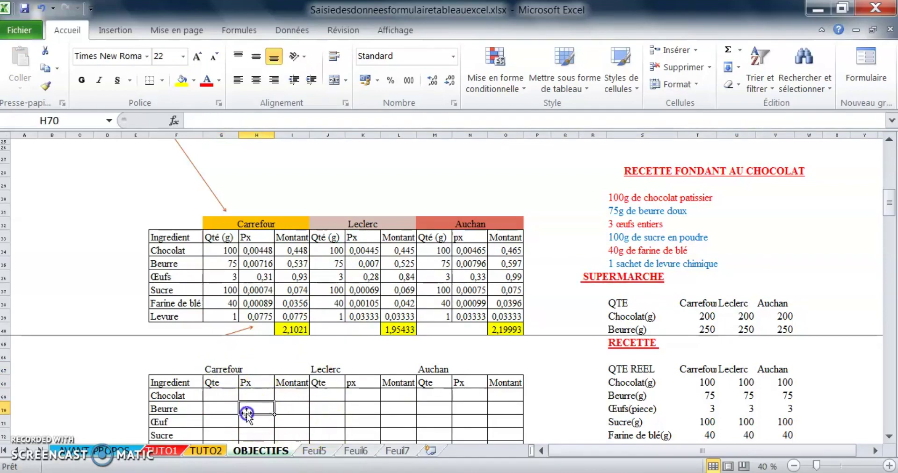
{"action": "left_click", "coordinate": [221, 370]}
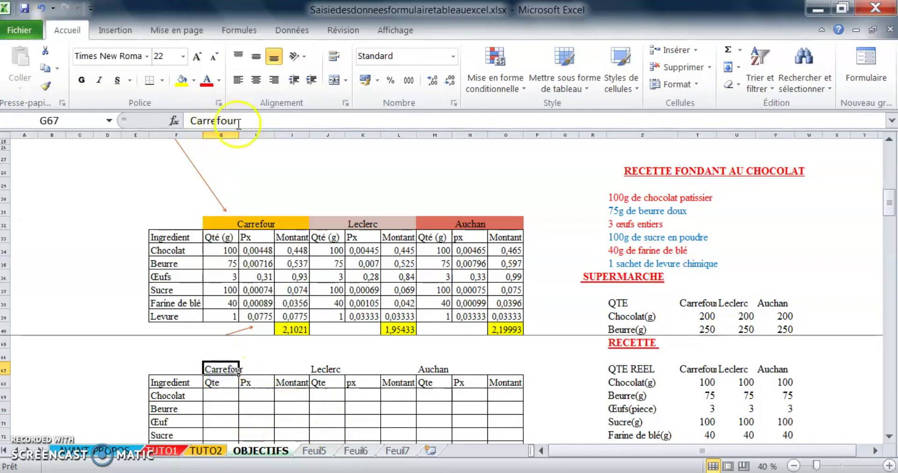
{"action": "left_click", "coordinate": [222, 370]}
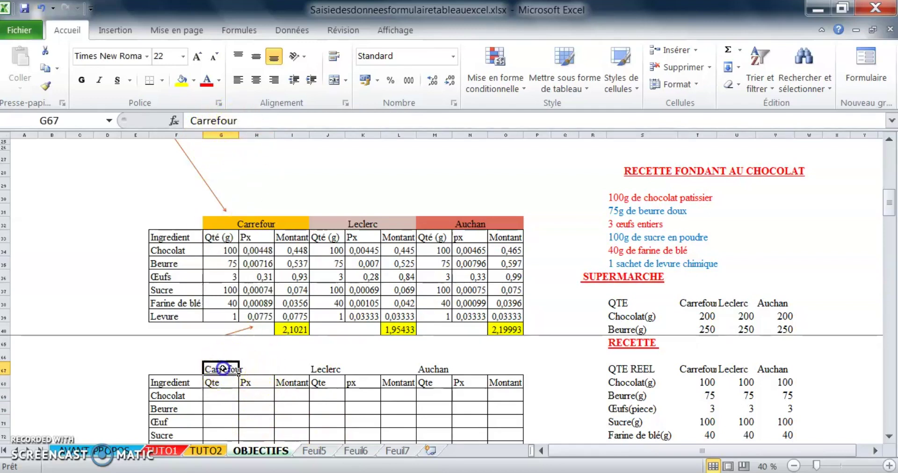
{"action": "left_click_drag", "start_coordinate": [229, 369], "coordinate": [285, 371]}
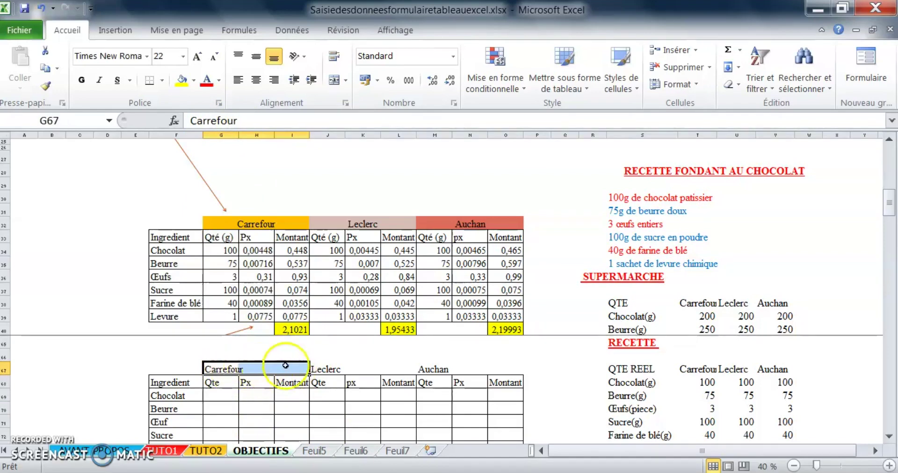
{"action": "left_click", "coordinate": [335, 83]}
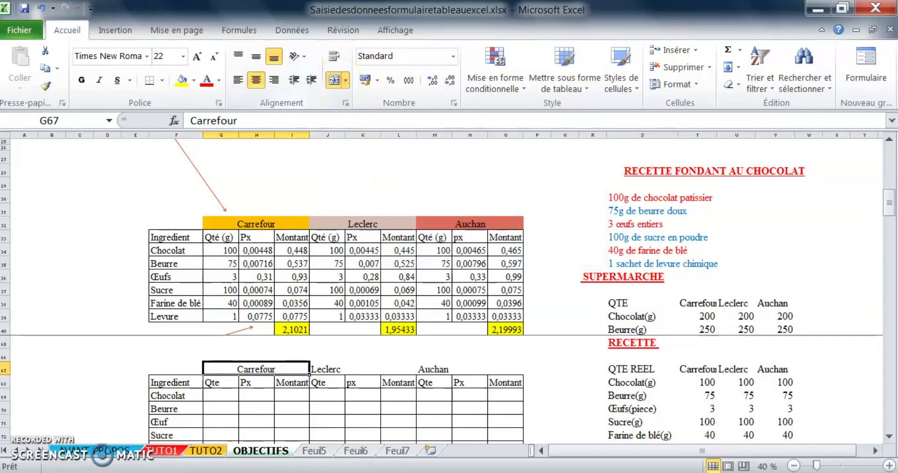
Merge and center the Leclerc header across J67:L67 and the Auchan header across M67:O67.
{"action": "left_click", "coordinate": [323, 370]}
{"action": "left_click_drag", "start_coordinate": [323, 370], "coordinate": [381, 372]}
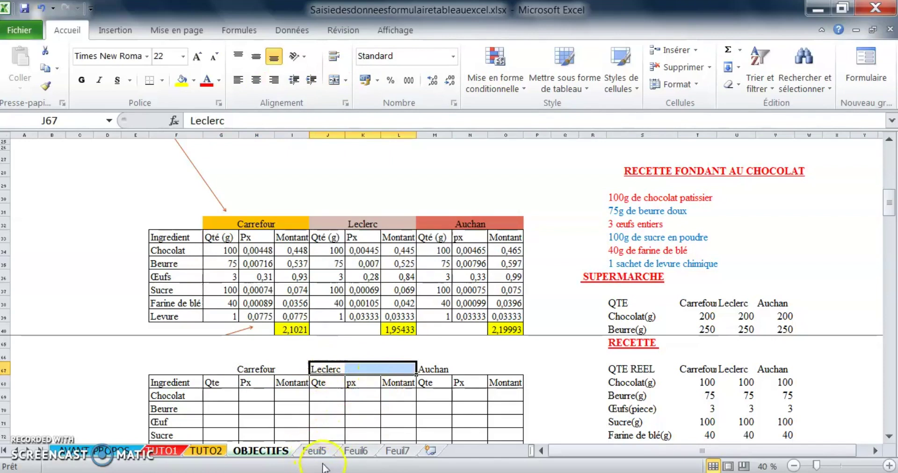
{"action": "key", "text": "F4"}
{"action": "left_click_drag", "start_coordinate": [437, 368], "coordinate": [488, 369]}
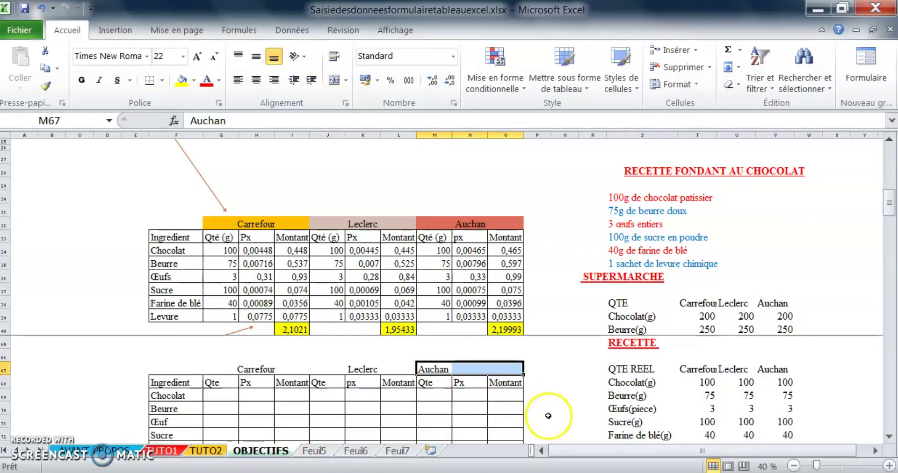
{"action": "key", "text": "F4"}
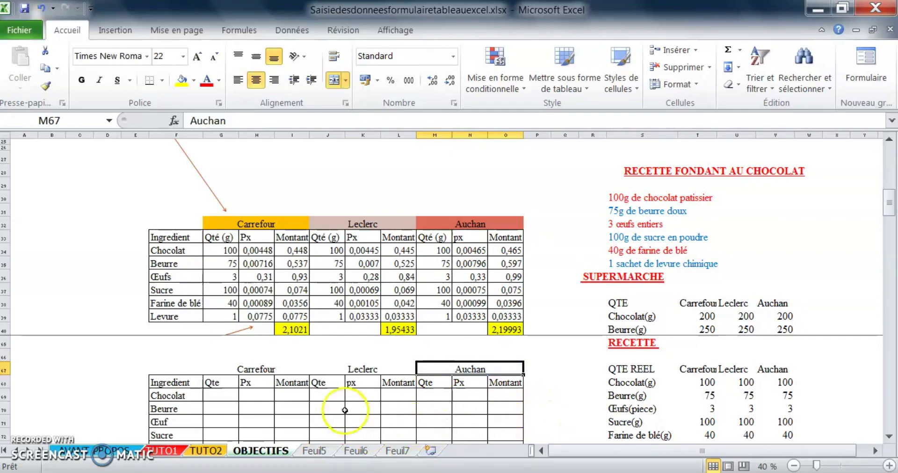
Add a thin outline border around the merged Carrefour header, G67:I67.
{"action": "left_click", "coordinate": [253, 369]}
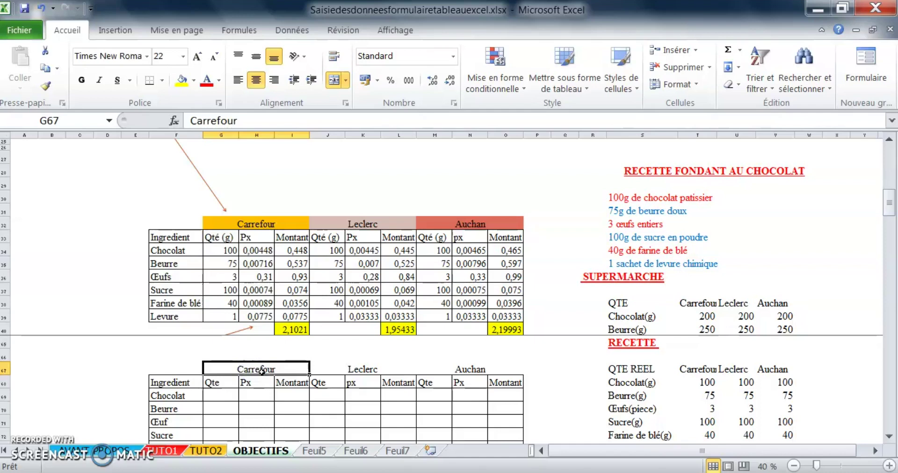
{"action": "right_click", "coordinate": [262, 369]}
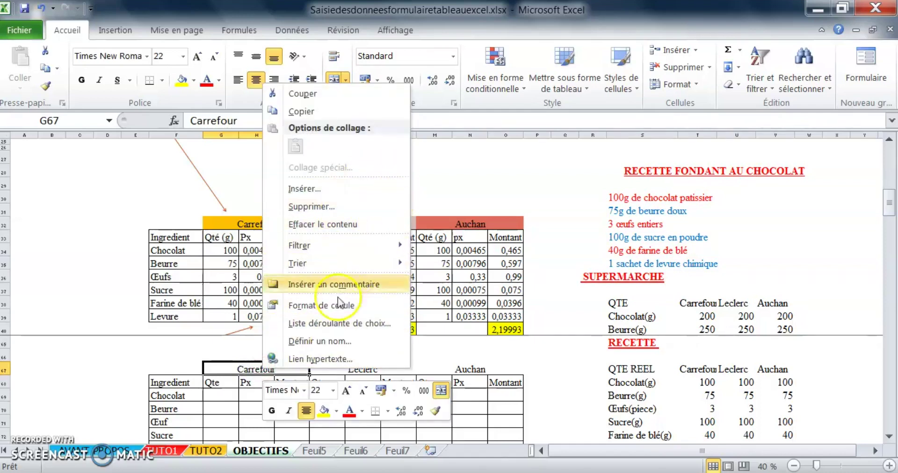
{"action": "left_click", "coordinate": [331, 312]}
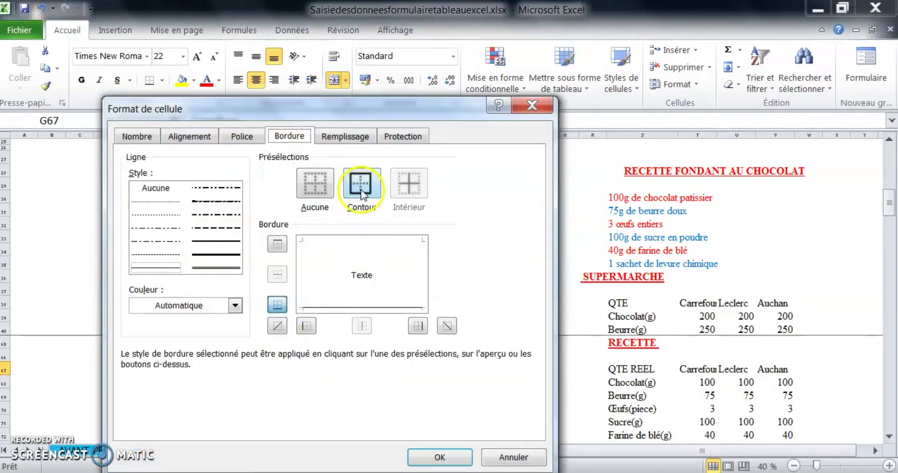
{"action": "left_click", "coordinate": [362, 192]}
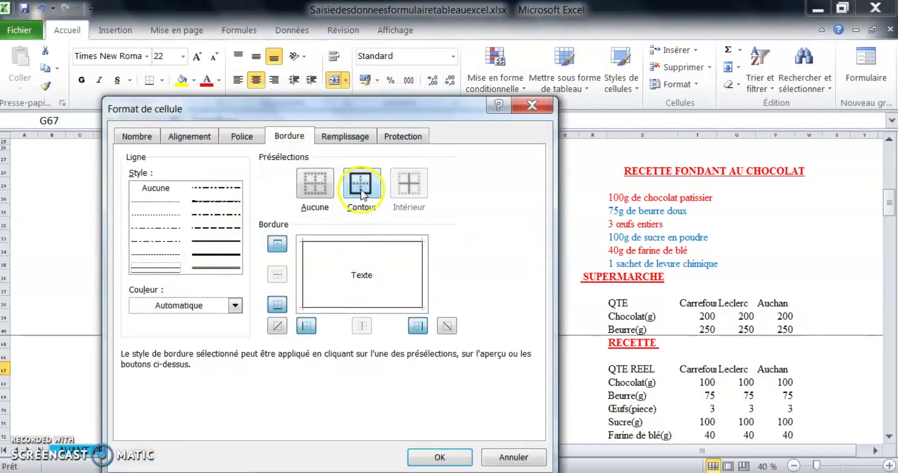
{"action": "left_click", "coordinate": [454, 457]}
Add thin outline borders around the merged Leclerc header, J67:L67, and the merged Auchan header, M67:O67.
{"action": "left_click", "coordinate": [359, 368]}
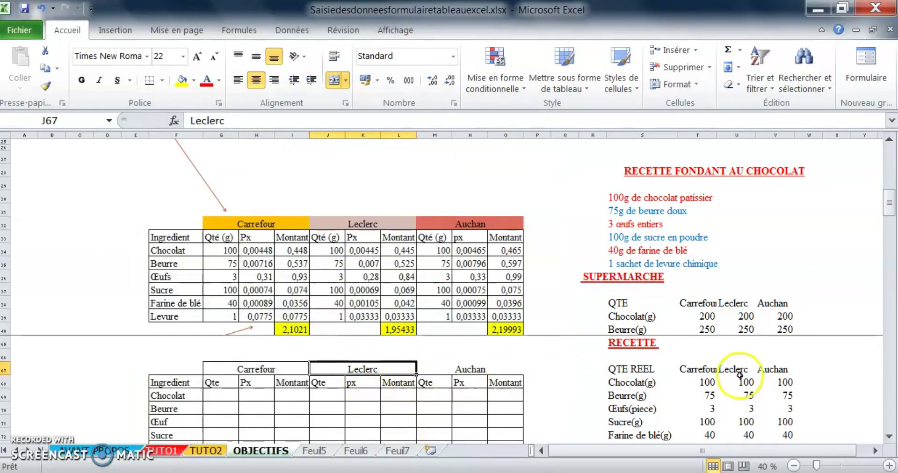
{"action": "left_click", "coordinate": [454, 370]}
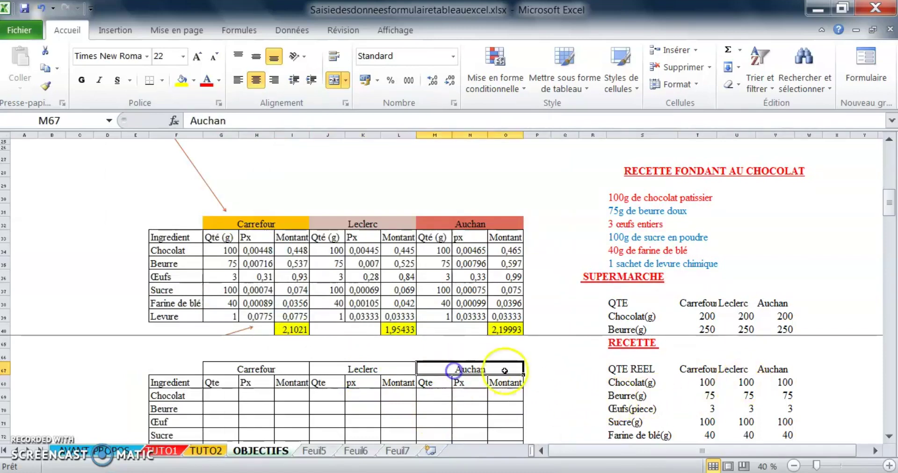
{"action": "scroll", "coordinate": [150, 407], "scroll_direction": "down", "scroll_amount": 1}
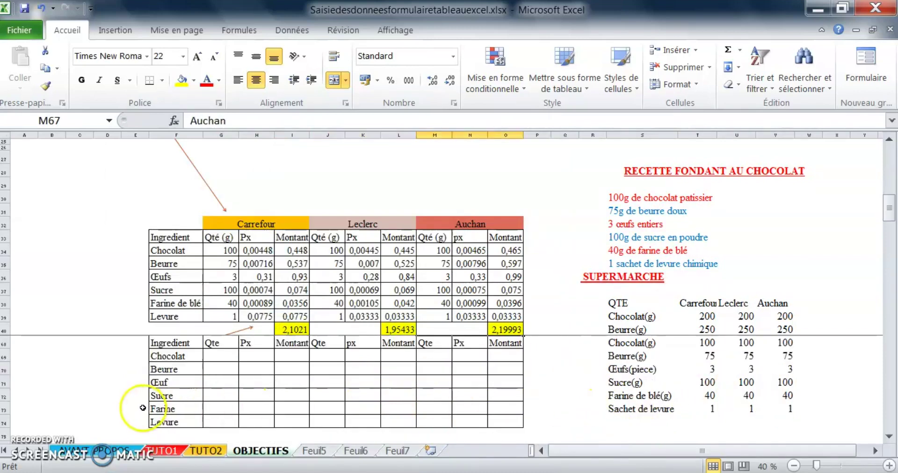
{"action": "scroll", "coordinate": [141, 406], "scroll_direction": "up", "scroll_amount": 1}
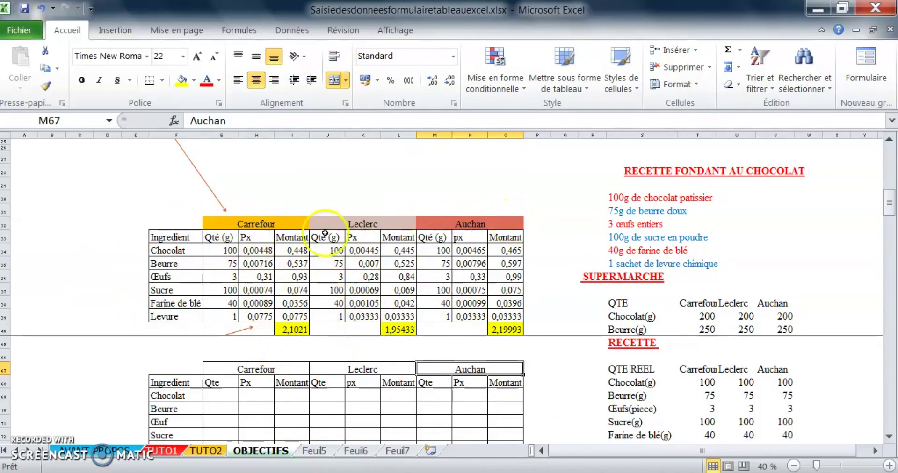
Copy the colored Carrefour, Leclerc and Auchan headers, G32:O32, from the model table.
{"action": "left_click_drag", "start_coordinate": [223, 225], "coordinate": [466, 223]}
{"action": "scroll", "coordinate": [327, 372], "scroll_direction": "down", "scroll_amount": 4}
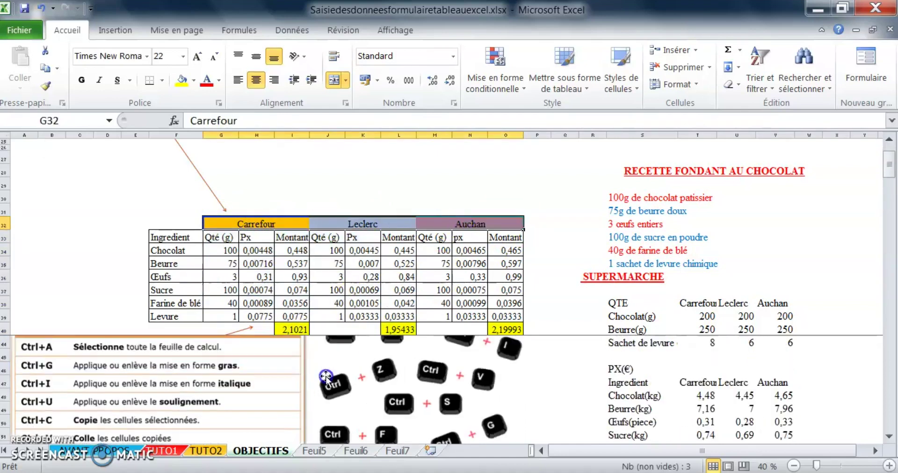
{"action": "scroll", "coordinate": [327, 371], "scroll_direction": "down", "scroll_amount": 4}
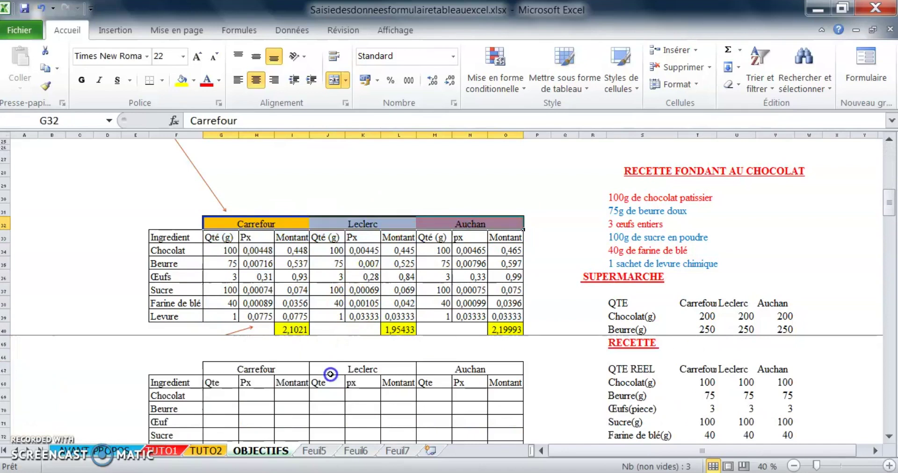
{"action": "left_click", "coordinate": [224, 223]}
{"action": "left_click_drag", "start_coordinate": [276, 223], "coordinate": [491, 219]}
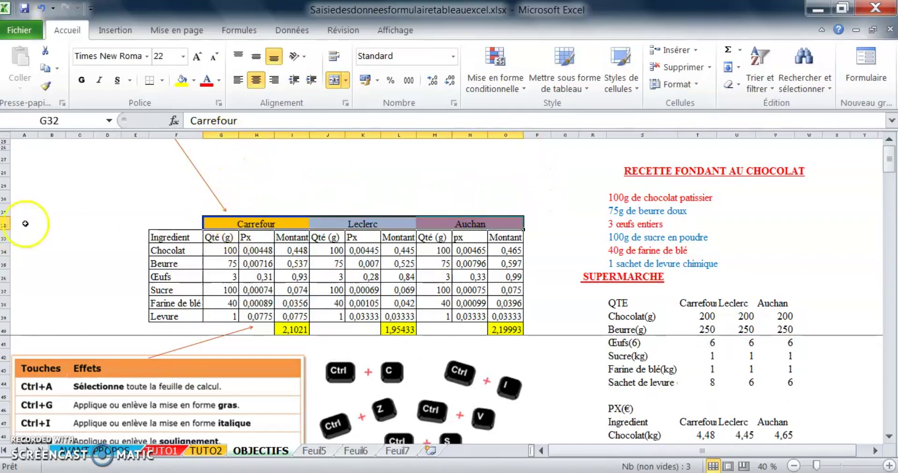
{"action": "left_click", "coordinate": [244, 219]}
{"action": "left_click_drag", "start_coordinate": [296, 223], "coordinate": [420, 223]}
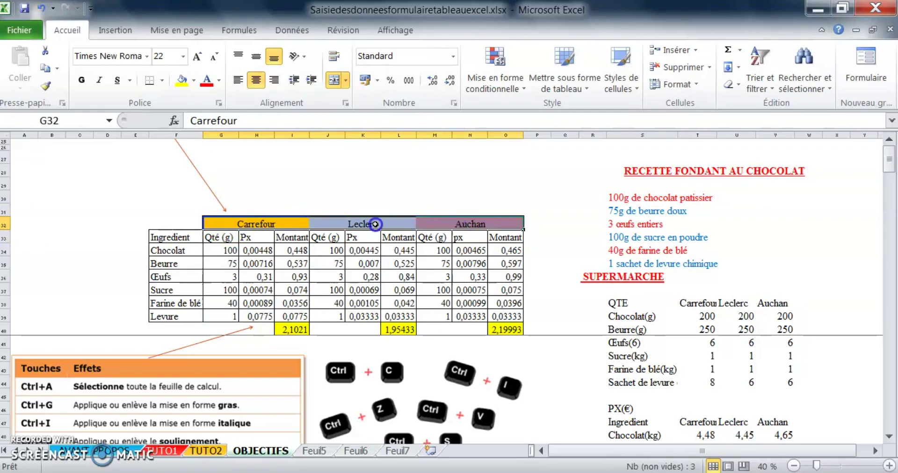
{"action": "right_click", "coordinate": [375, 224]}
{"action": "left_click", "coordinate": [421, 215]}
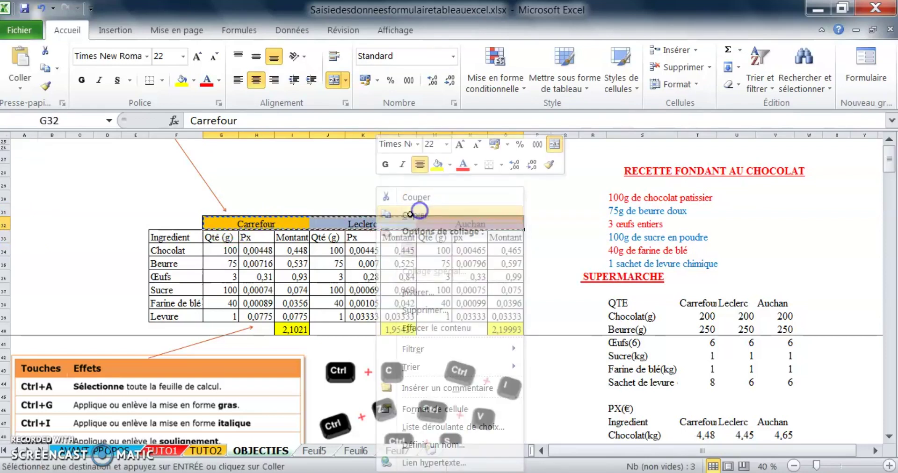
Paste the copied model headers onto the new table's store header row, G67:O67.
{"action": "scroll", "coordinate": [170, 346], "scroll_direction": "down", "scroll_amount": 2}
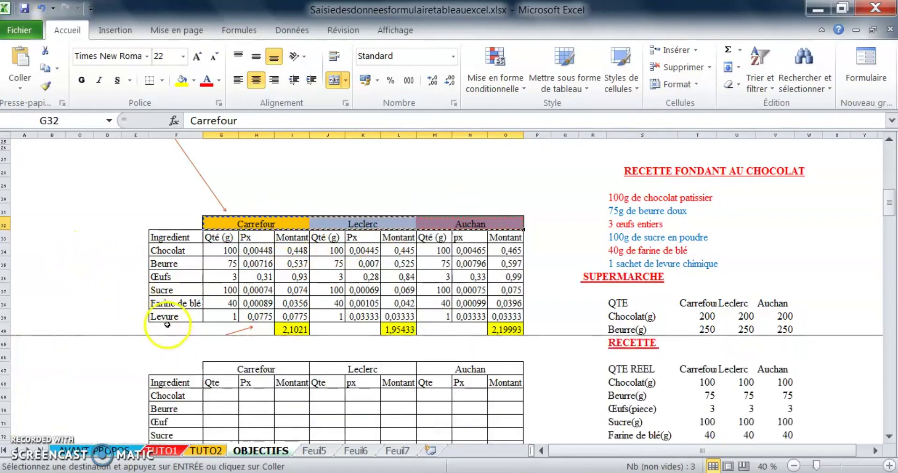
{"action": "left_click", "coordinate": [255, 369]}
{"action": "left_click_drag", "start_coordinate": [255, 369], "coordinate": [446, 368]}
{"action": "right_click", "coordinate": [446, 367]}
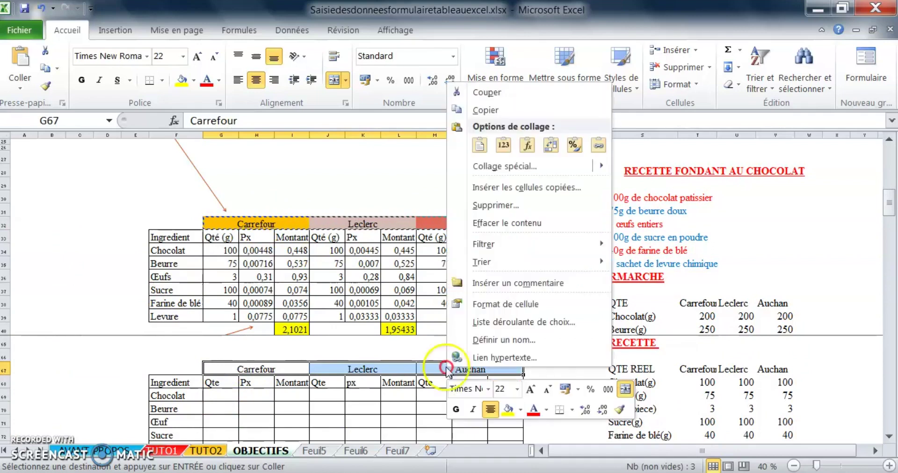
Paste only the formats of the copied supermarket header row onto the lower table's header row starting at G67.
{"action": "mouse_move", "coordinate": [554, 165]}
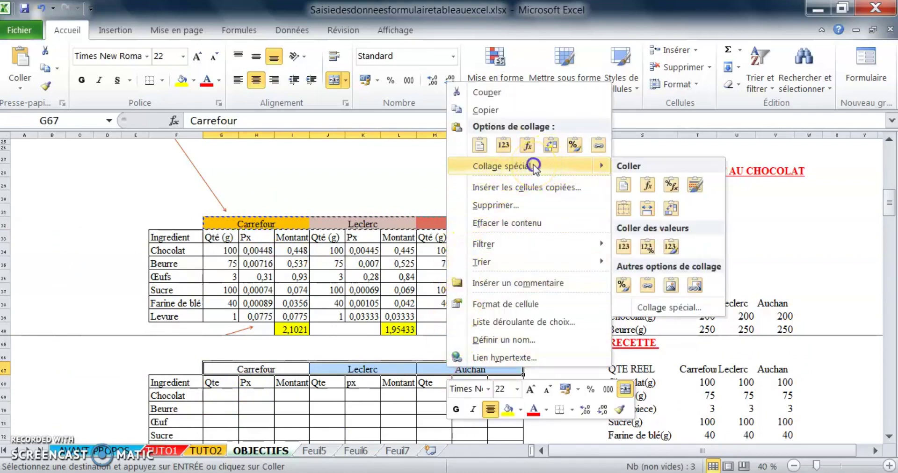
{"action": "left_click", "coordinate": [534, 167]}
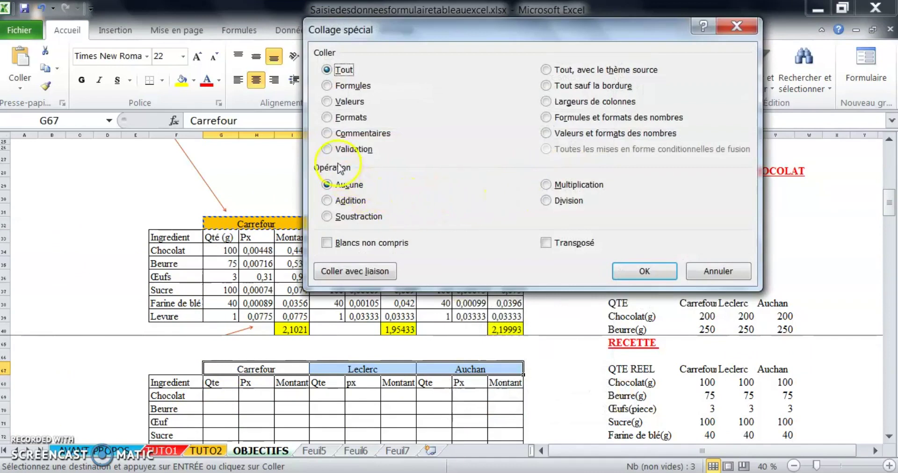
{"action": "left_click", "coordinate": [345, 118]}
{"action": "left_click", "coordinate": [645, 271]}
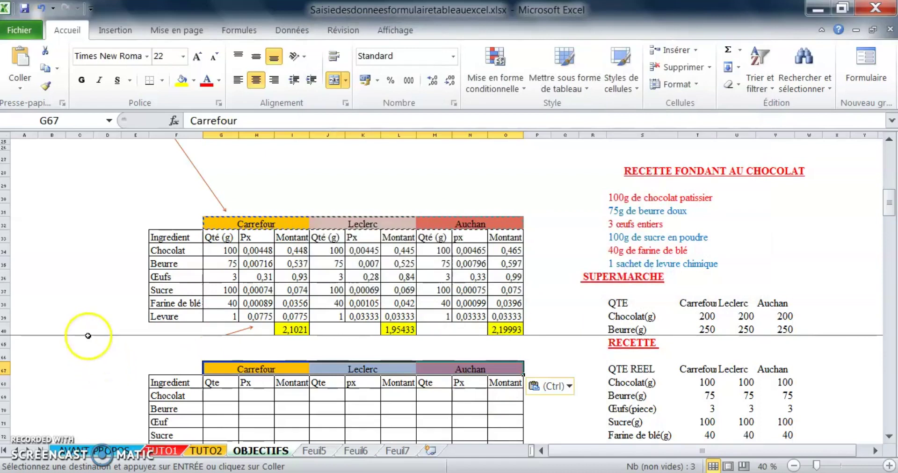
{"action": "left_click", "coordinate": [51, 357]}
Compare the upper and lower ingredient tables and inspect the Carrefour, Leclerc and Auchan total formulas in row 40.
{"action": "scroll", "coordinate": [320, 416], "scroll_direction": "down", "scroll_amount": 1}
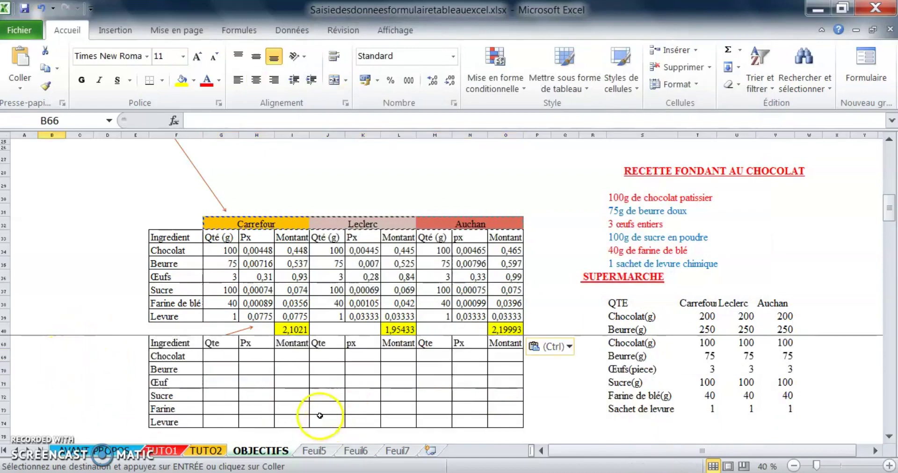
{"action": "scroll", "coordinate": [251, 414], "scroll_direction": "up", "scroll_amount": 1}
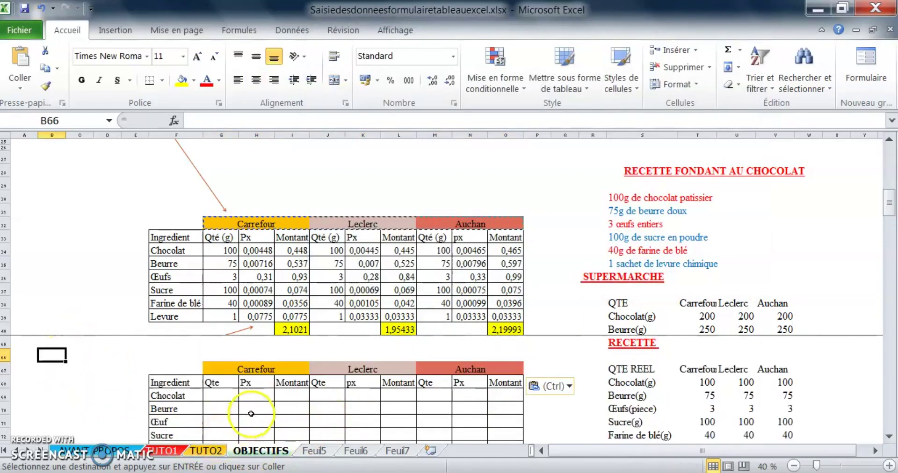
{"action": "scroll", "coordinate": [299, 336], "scroll_direction": "up", "scroll_amount": 1}
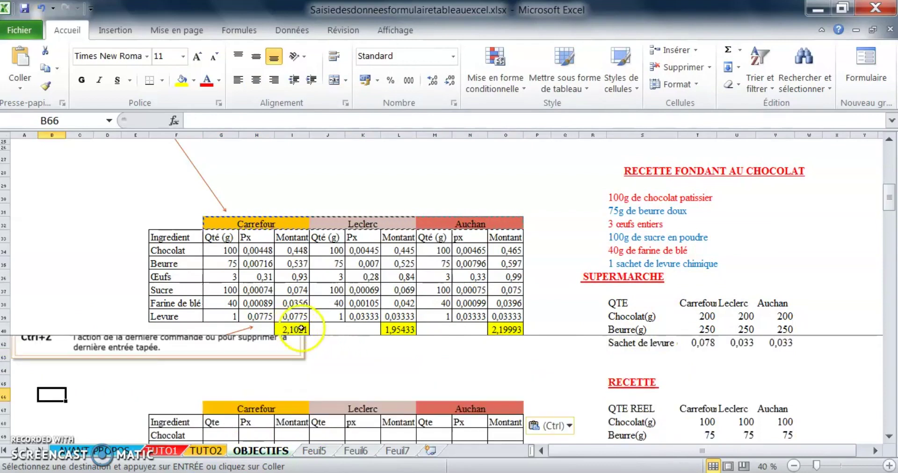
{"action": "scroll", "coordinate": [330, 353], "scroll_direction": "down", "scroll_amount": 2}
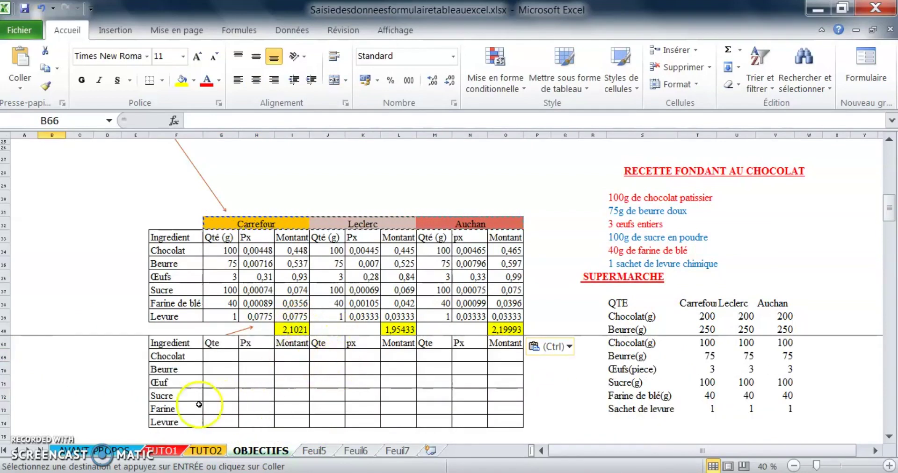
{"action": "scroll", "coordinate": [82, 393], "scroll_direction": "up", "scroll_amount": 6}
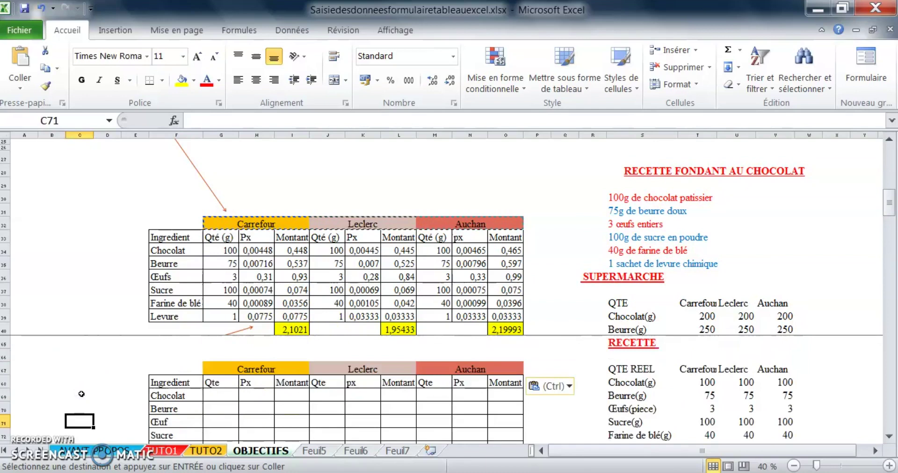
{"action": "scroll", "coordinate": [83, 392], "scroll_direction": "down", "scroll_amount": 4}
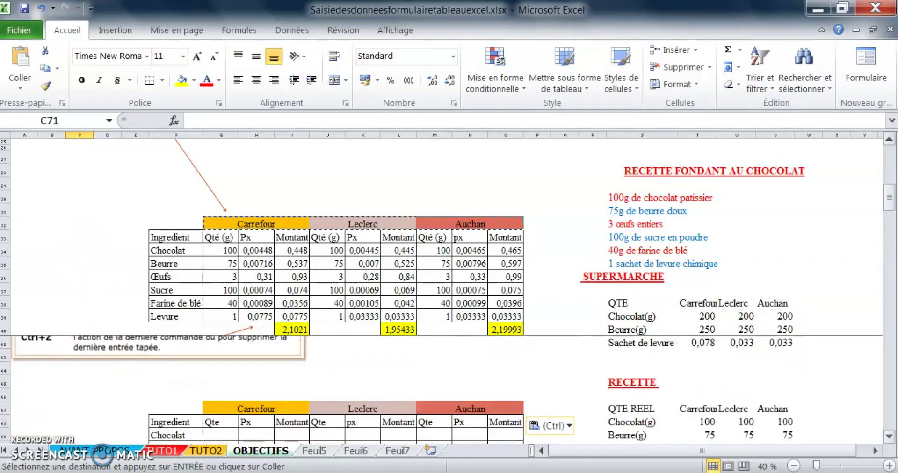
{"action": "left_click_drag", "start_coordinate": [891, 192], "coordinate": [893, 202]}
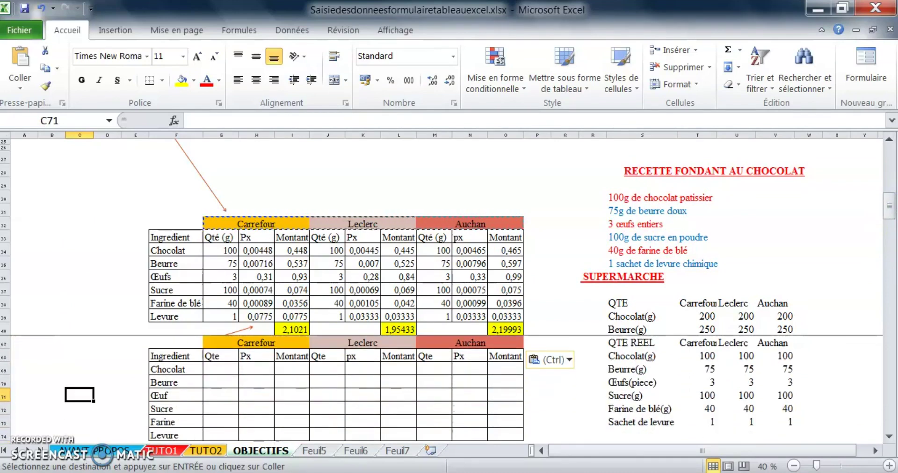
{"action": "left_click", "coordinate": [795, 467]}
{"action": "left_click", "coordinate": [220, 387]}
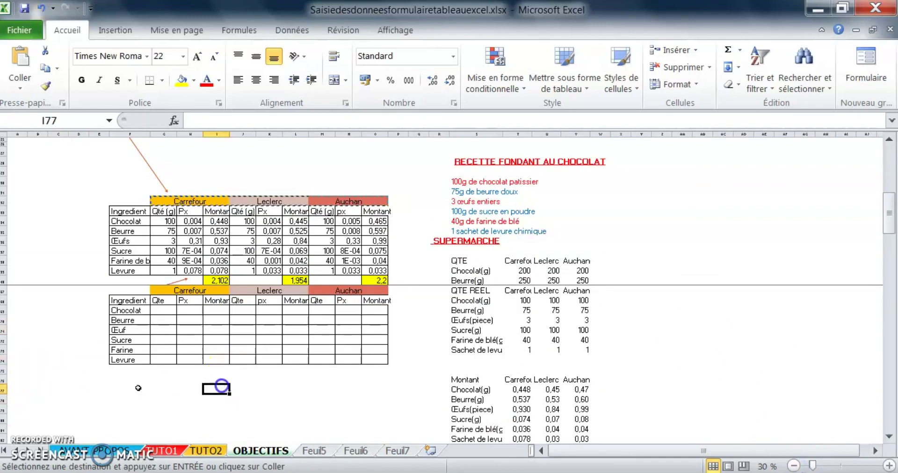
{"action": "scroll", "coordinate": [23, 368], "scroll_direction": "up", "scroll_amount": 1}
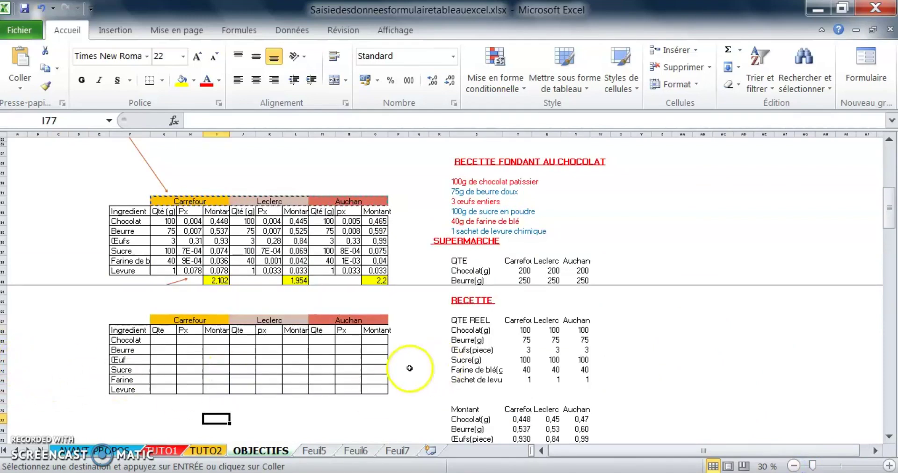
{"action": "left_click", "coordinate": [201, 418]}
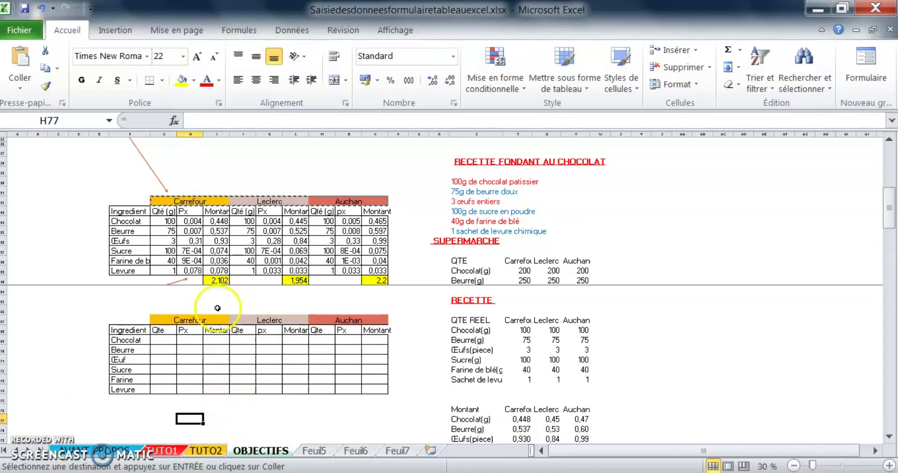
{"action": "left_click", "coordinate": [224, 279]}
{"action": "left_click", "coordinate": [298, 281]}
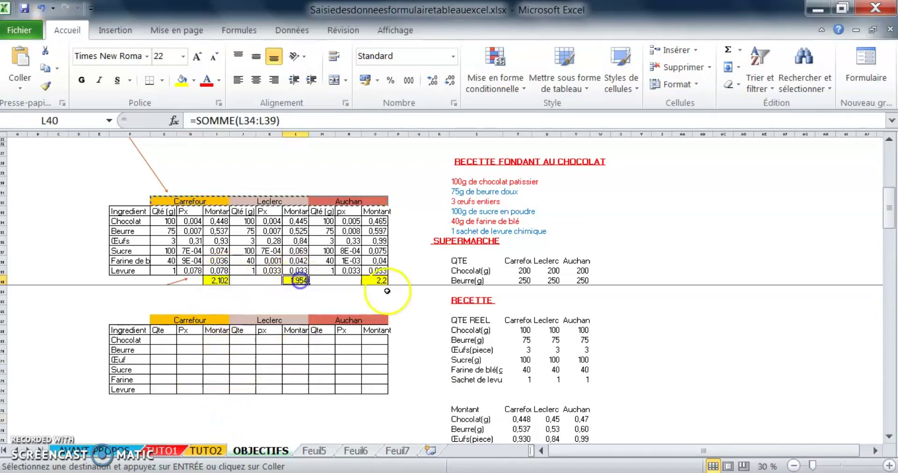
{"action": "left_click", "coordinate": [383, 282]}
{"action": "left_click", "coordinate": [223, 280]}
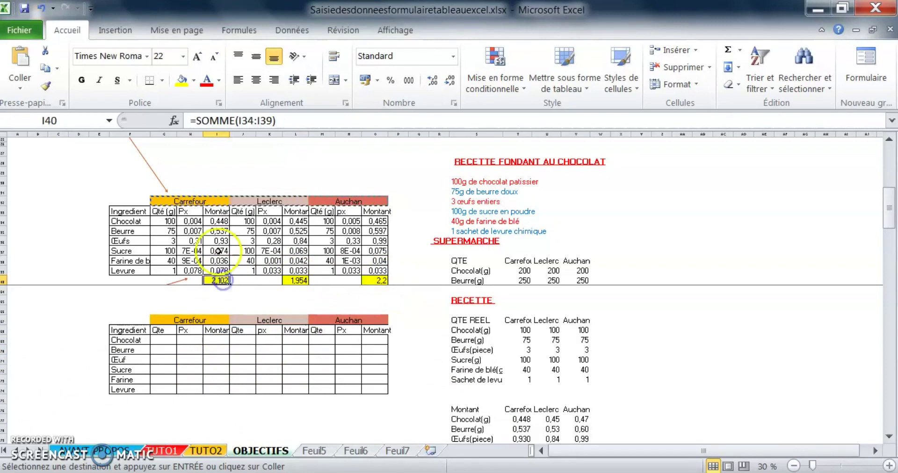
Widen column I slightly so that Carrefour's Montant column has more room.
{"action": "left_click_drag", "start_coordinate": [217, 211], "coordinate": [220, 268]}
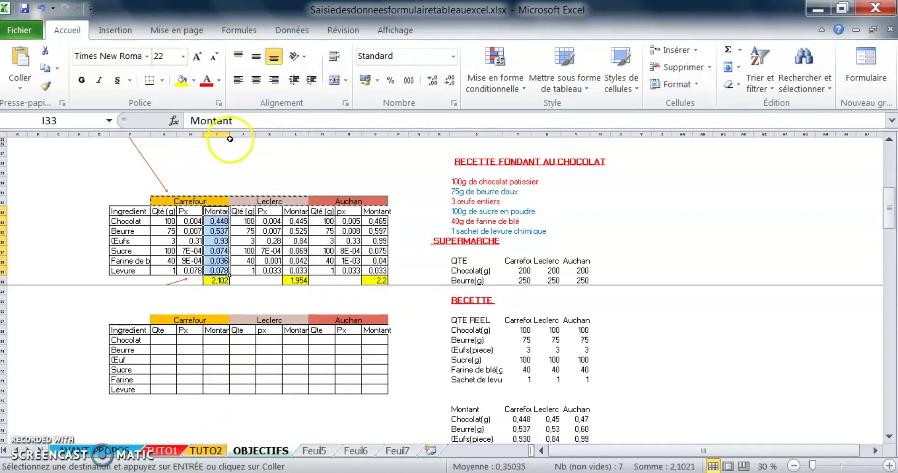
{"action": "mouse_move", "coordinate": [229, 134]}
{"action": "left_mouse_down"}
{"action": "mouse_move", "coordinate": [244, 138]}
{"action": "mouse_move", "coordinate": [234, 136]}
{"action": "left_mouse_up"}
{"action": "left_click", "coordinate": [222, 220]}
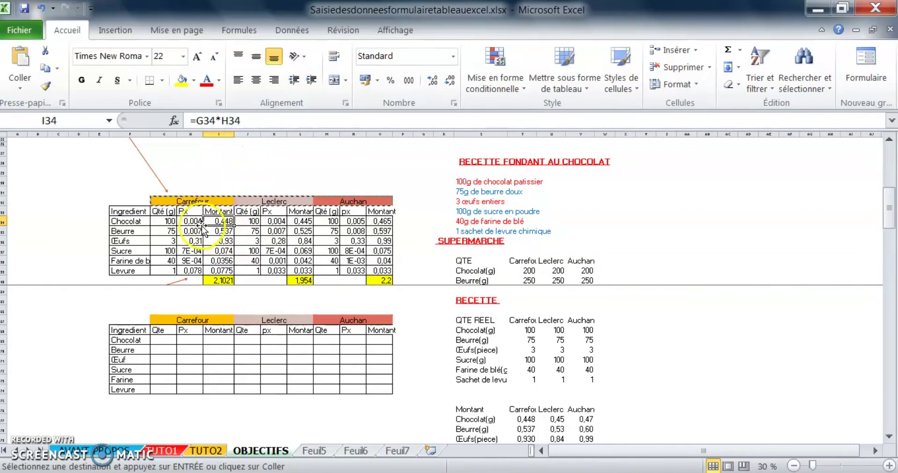
{"action": "left_click", "coordinate": [222, 210]}
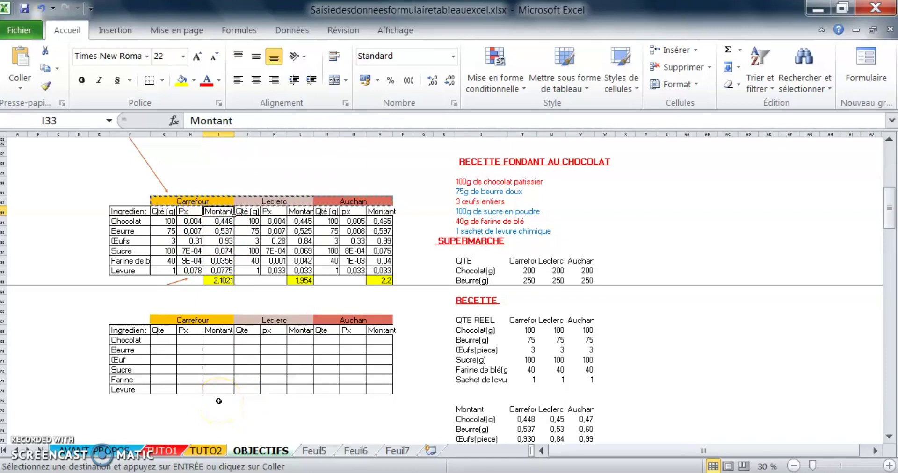
{"action": "left_click_drag", "start_coordinate": [219, 281], "coordinate": [373, 280]}
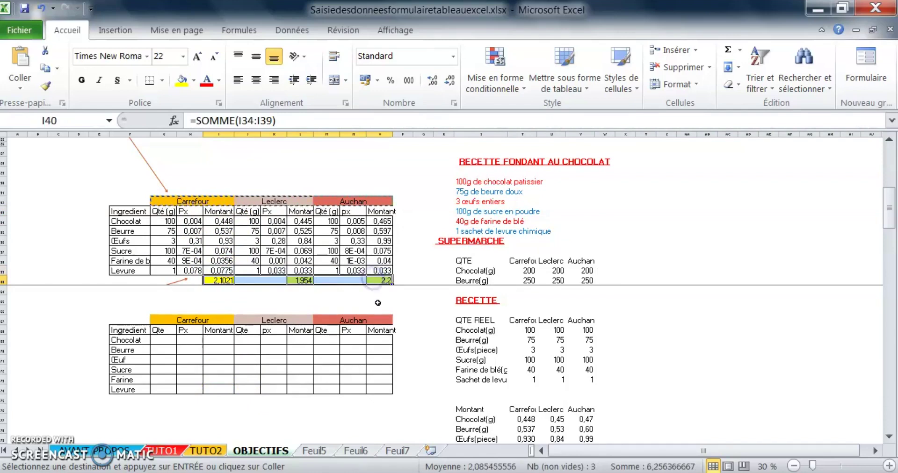
{"action": "key", "text": "ctrl+c"}
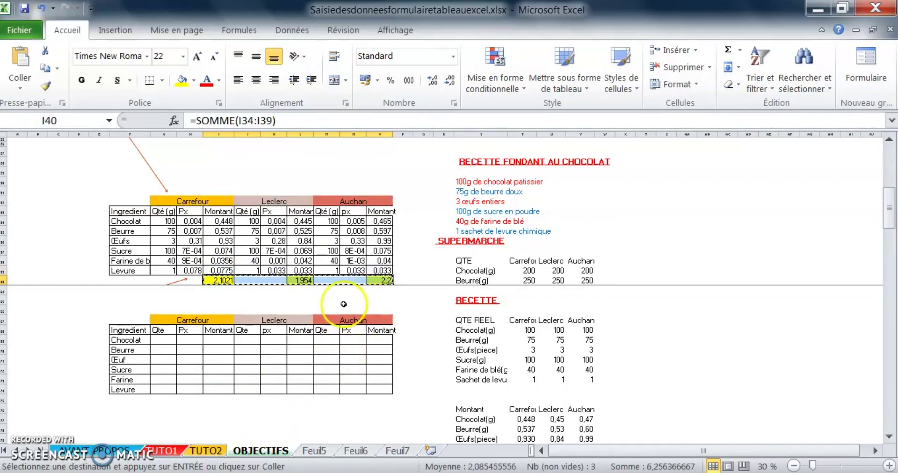
{"action": "left_click", "coordinate": [240, 300]}
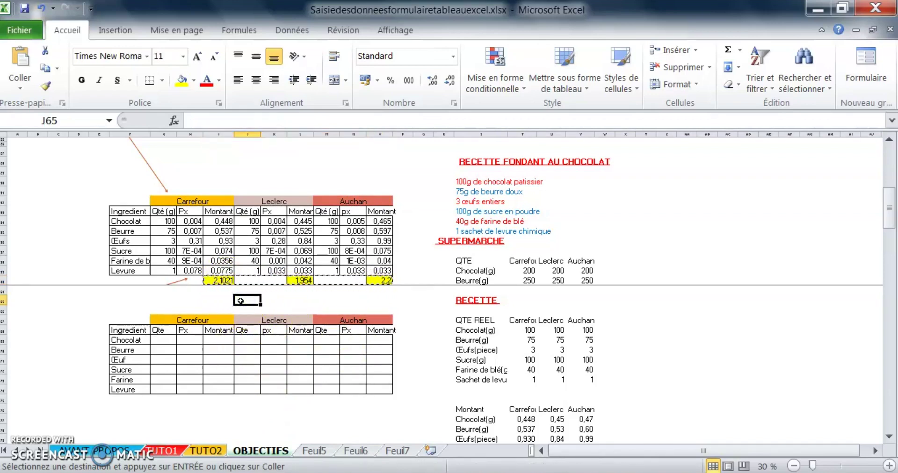
{"action": "right_click", "coordinate": [241, 302]}
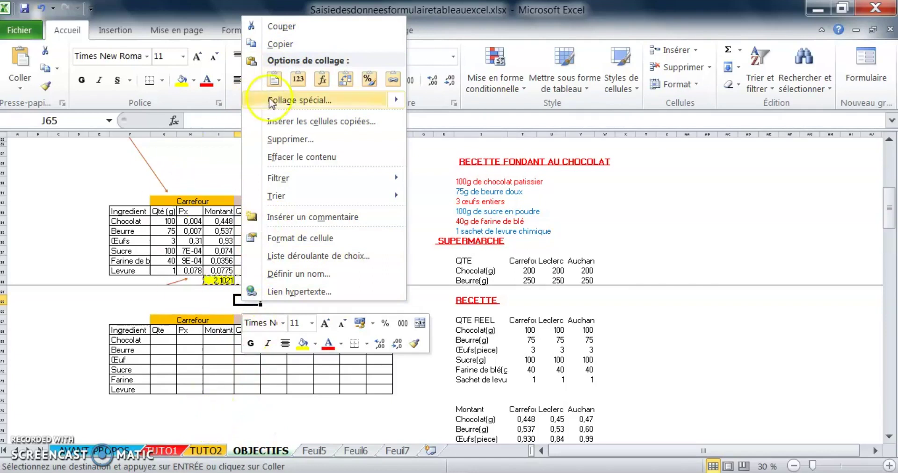
{"action": "left_click", "coordinate": [231, 383]}
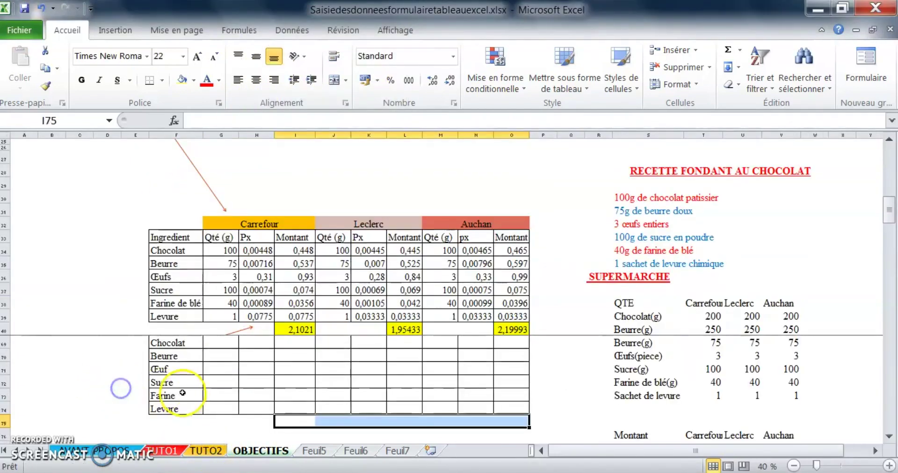
Copy the totals row I40:O40 of the upper table and paste it beneath the lower table starting at I75.
{"action": "scroll", "coordinate": [179, 392], "scroll_direction": "up", "scroll_amount": 5}
{"action": "scroll", "coordinate": [174, 382], "scroll_direction": "up", "scroll_amount": 2}
{"action": "scroll", "coordinate": [356, 377], "scroll_direction": "down", "scroll_amount": 6}
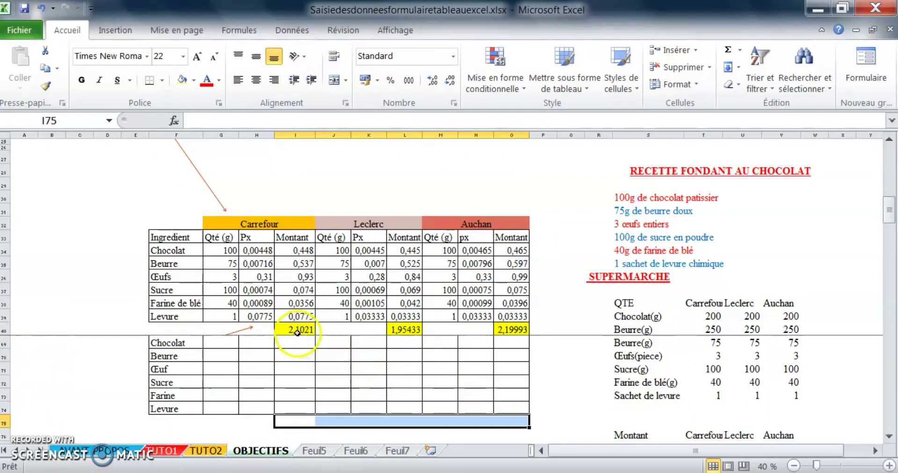
{"action": "left_click_drag", "start_coordinate": [294, 330], "coordinate": [509, 329]}
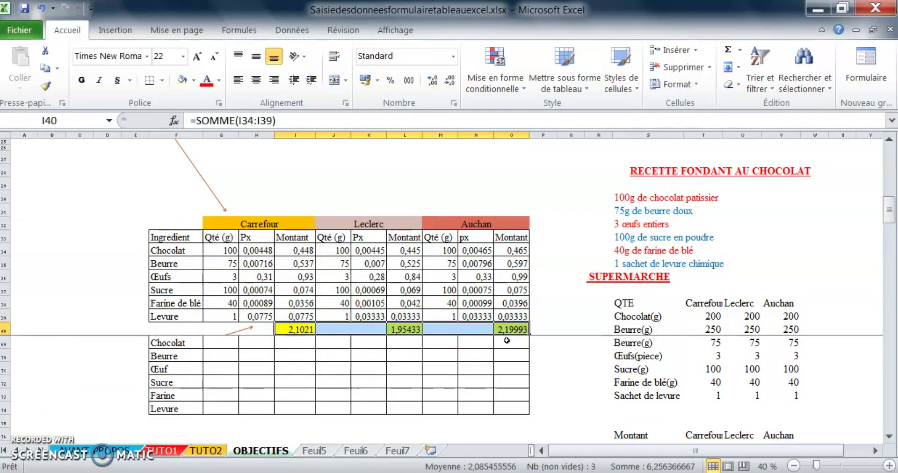
{"action": "key", "text": "ctrl+c"}
{"action": "scroll", "coordinate": [359, 394], "scroll_direction": "down", "scroll_amount": 2}
{"action": "scroll", "coordinate": [297, 402], "scroll_direction": "up", "scroll_amount": 1}
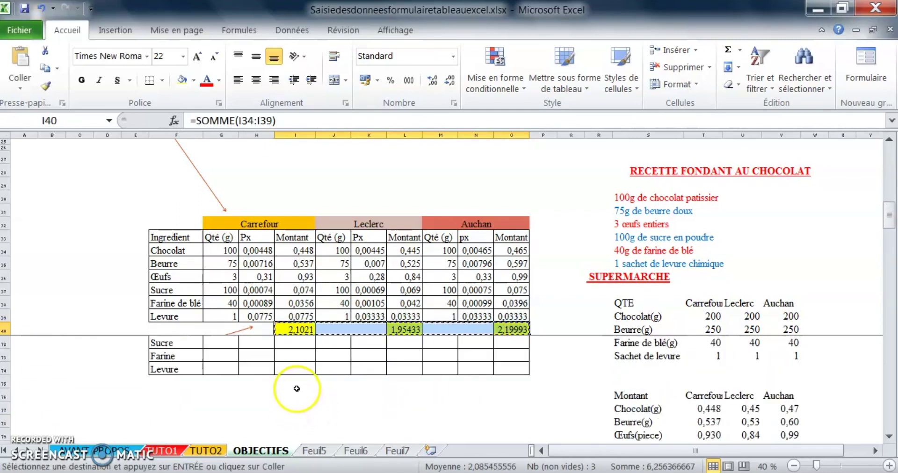
{"action": "left_click", "coordinate": [297, 382]}
{"action": "key", "text": "ctrl+v"}
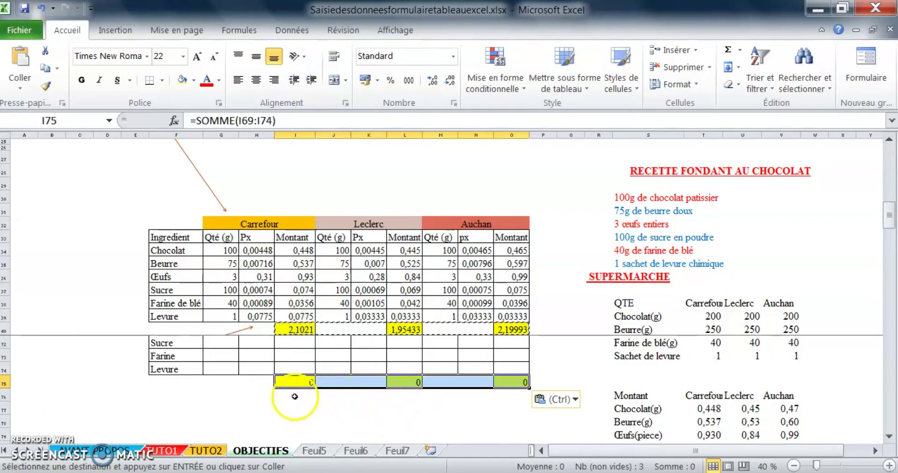
{"action": "left_click", "coordinate": [207, 412]}
Examine the lower table's empty Qte and Px cells and totals row alongside the neighbouring recipe data.
{"action": "scroll", "coordinate": [218, 426], "scroll_direction": "up", "scroll_amount": 2}
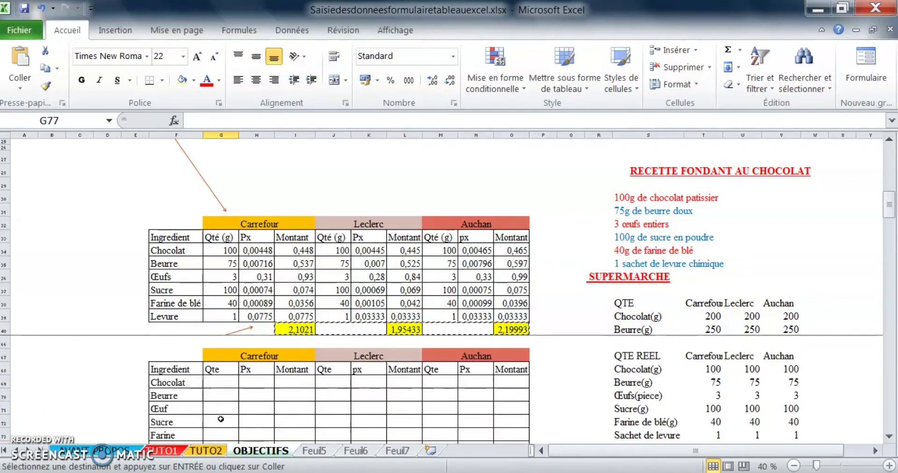
{"action": "scroll", "coordinate": [439, 416], "scroll_direction": "down", "scroll_amount": 1}
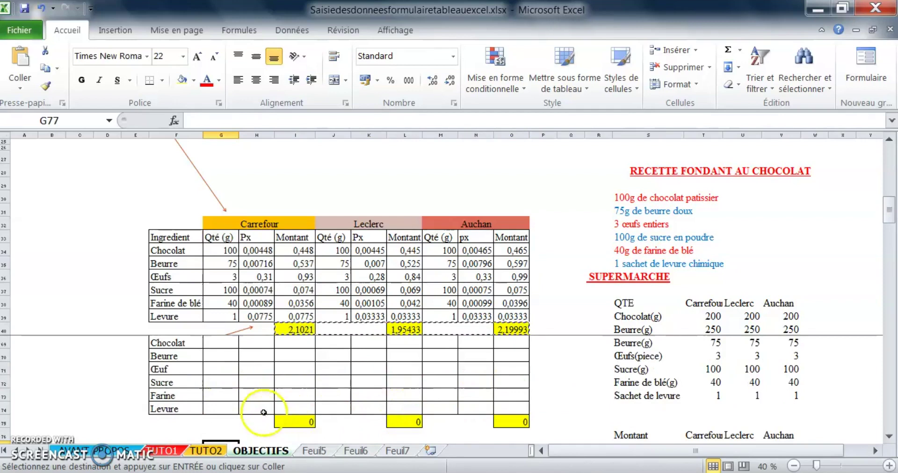
{"action": "scroll", "coordinate": [227, 384], "scroll_direction": "up", "scroll_amount": 1}
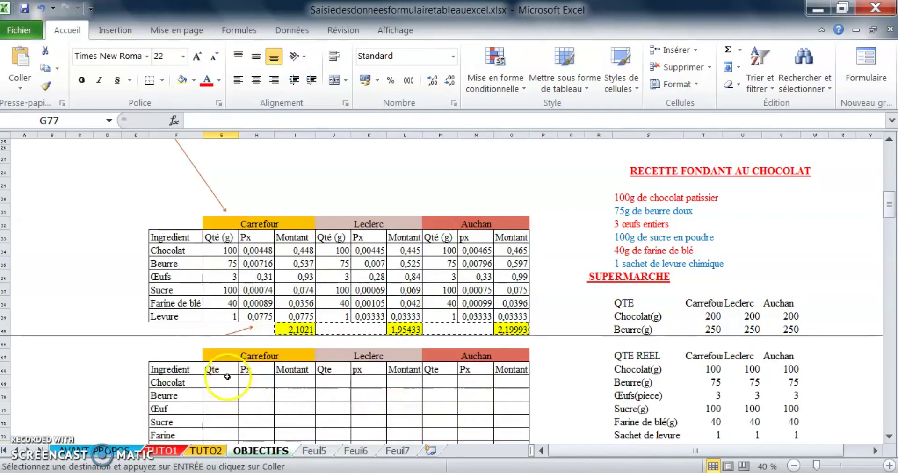
{"action": "left_click", "coordinate": [227, 382]}
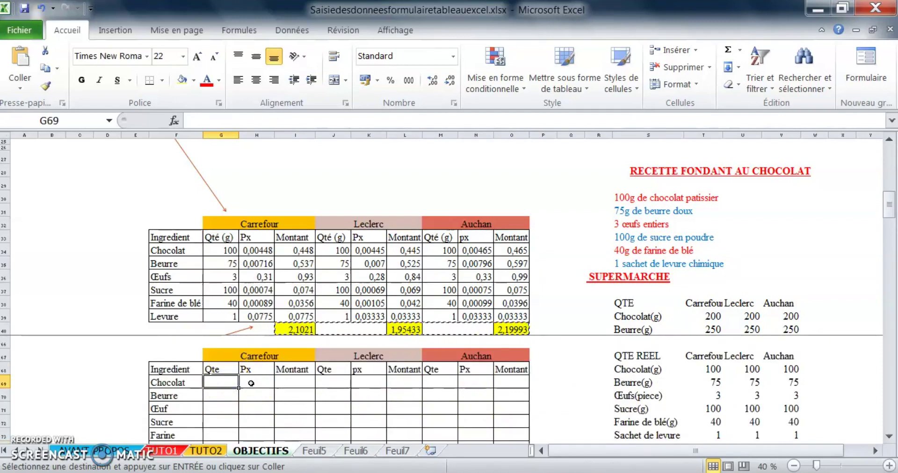
{"action": "left_click", "coordinate": [251, 383]}
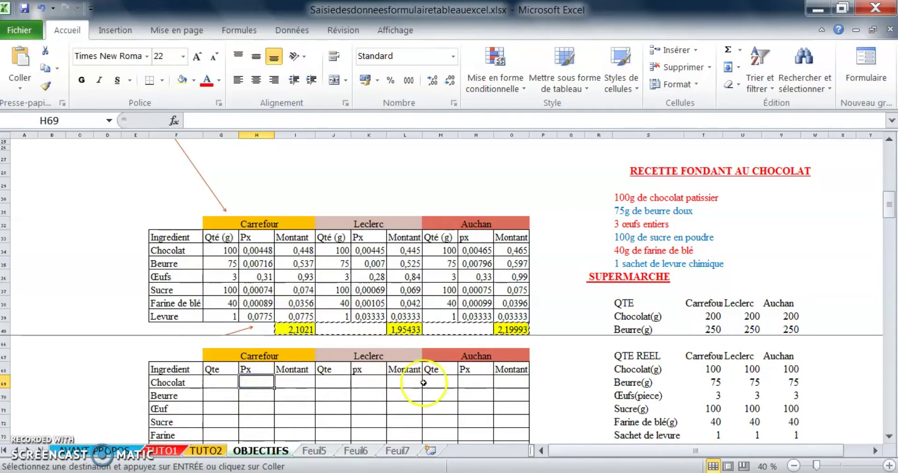
{"action": "scroll", "coordinate": [486, 398], "scroll_direction": "down", "scroll_amount": 2}
{"action": "scroll", "coordinate": [588, 353], "scroll_direction": "down", "scroll_amount": 1}
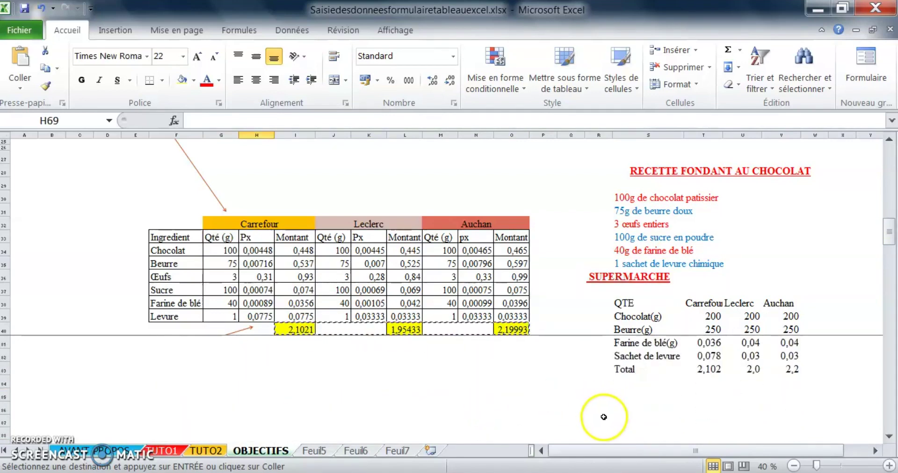
{"action": "scroll", "coordinate": [604, 414], "scroll_direction": "up", "scroll_amount": 3}
{"action": "scroll", "coordinate": [602, 415], "scroll_direction": "down", "scroll_amount": 1}
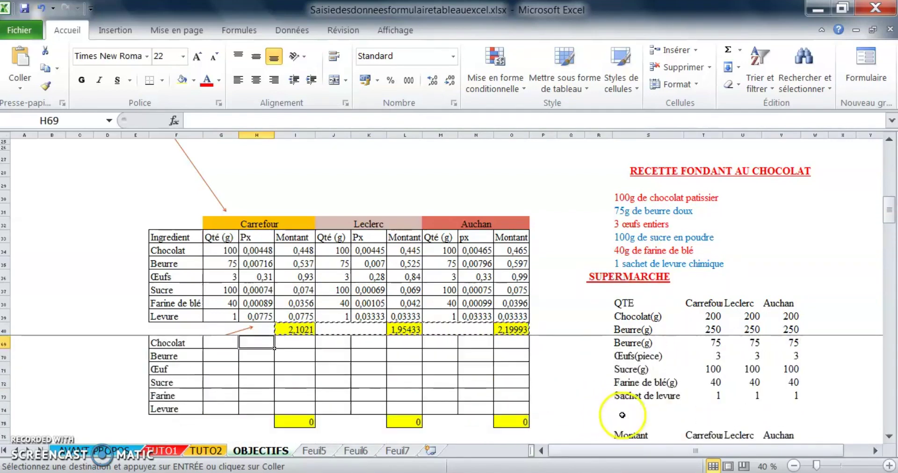
Copy Carrefour's QTE REEL quantities T68:T73 and paste them normally into the lower table's Qte column starting at G69.
{"action": "scroll", "coordinate": [721, 402], "scroll_direction": "up", "scroll_amount": 1}
{"action": "scroll", "coordinate": [718, 389], "scroll_direction": "up", "scroll_amount": 1}
{"action": "scroll", "coordinate": [716, 377], "scroll_direction": "down", "scroll_amount": 1}
{"action": "left_click_drag", "start_coordinate": [713, 372], "coordinate": [704, 409]}
{"action": "scroll", "coordinate": [671, 403], "scroll_direction": "up", "scroll_amount": 1}
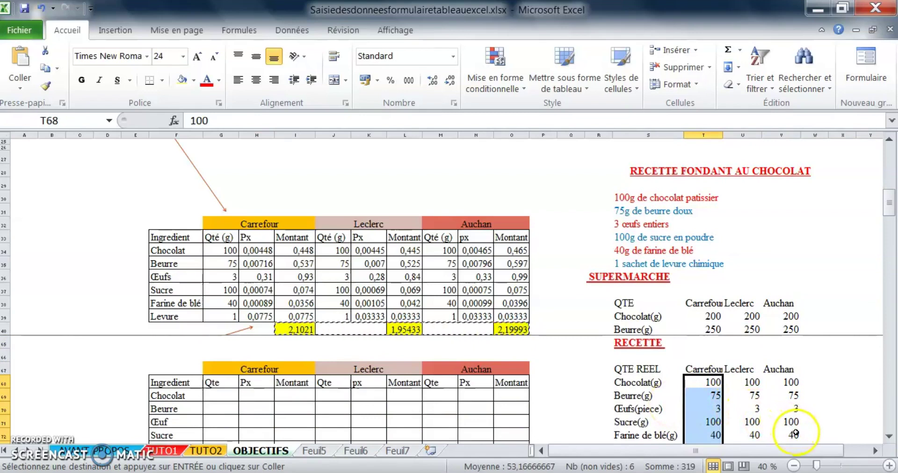
{"action": "key", "text": "ctrl+c"}
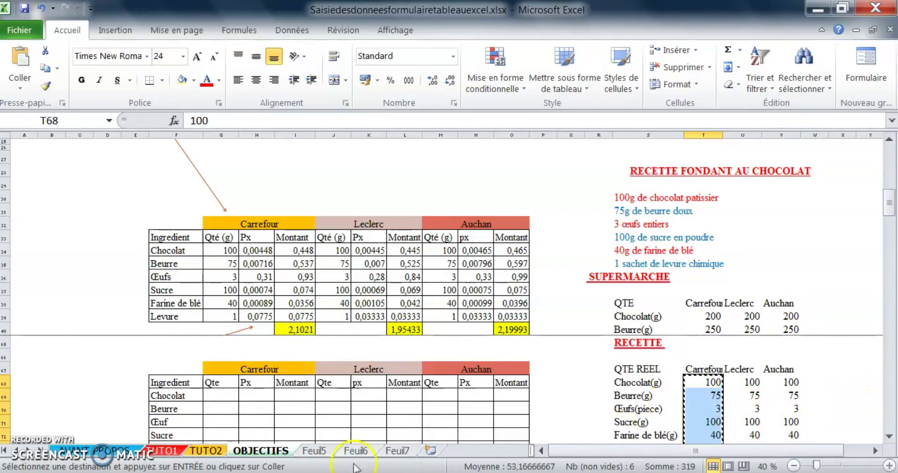
{"action": "left_click", "coordinate": [234, 394]}
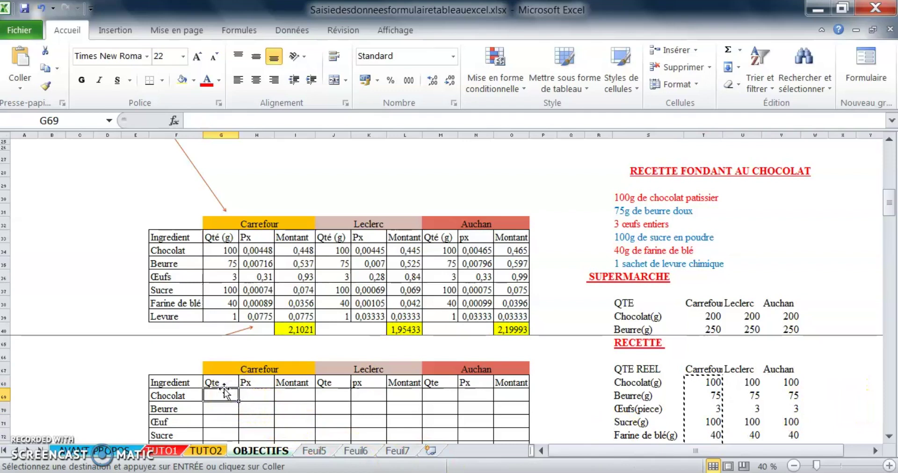
{"action": "scroll", "coordinate": [233, 397], "scroll_direction": "down", "scroll_amount": 2}
{"action": "scroll", "coordinate": [237, 394], "scroll_direction": "up", "scroll_amount": 1}
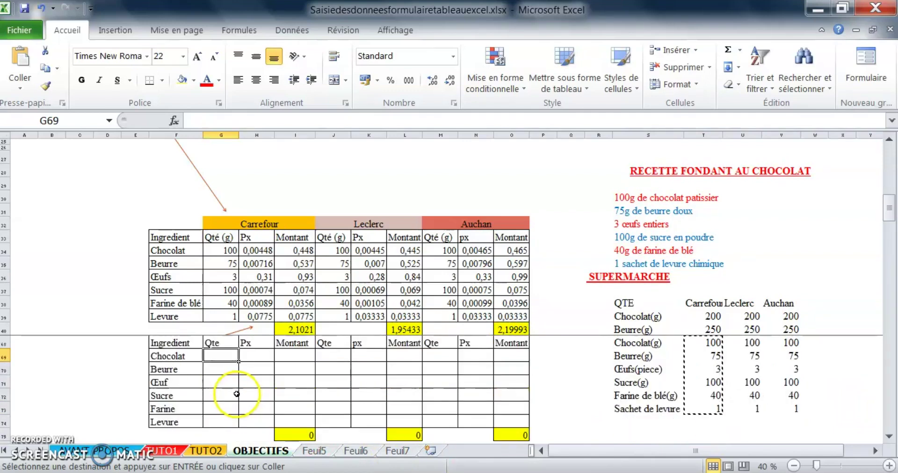
{"action": "key", "text": "ctrl+v"}
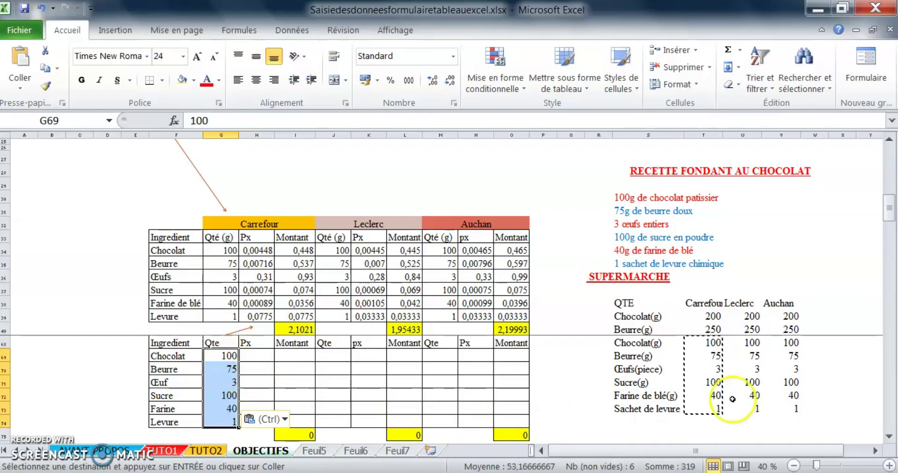
Compare the pasted quantities in G69:G74 with their source range T68:T73 and undo the paste.
{"action": "left_click_drag", "start_coordinate": [711, 410], "coordinate": [709, 339]}
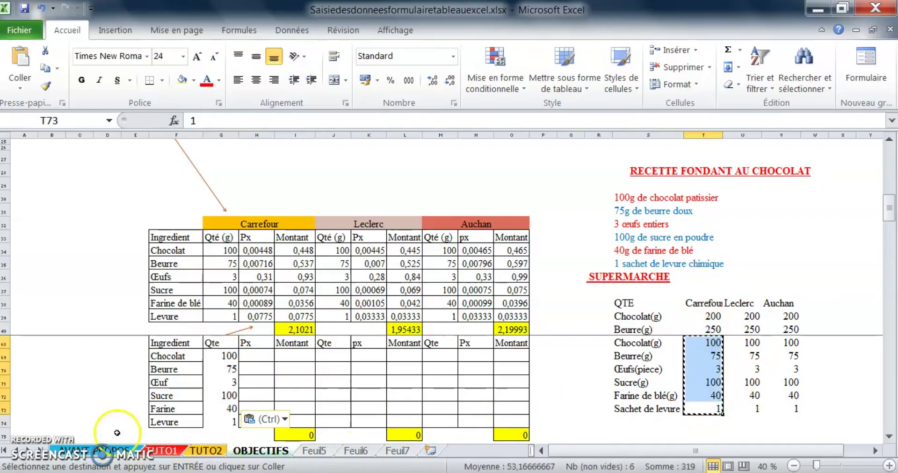
{"action": "left_click_drag", "start_coordinate": [229, 356], "coordinate": [234, 416]}
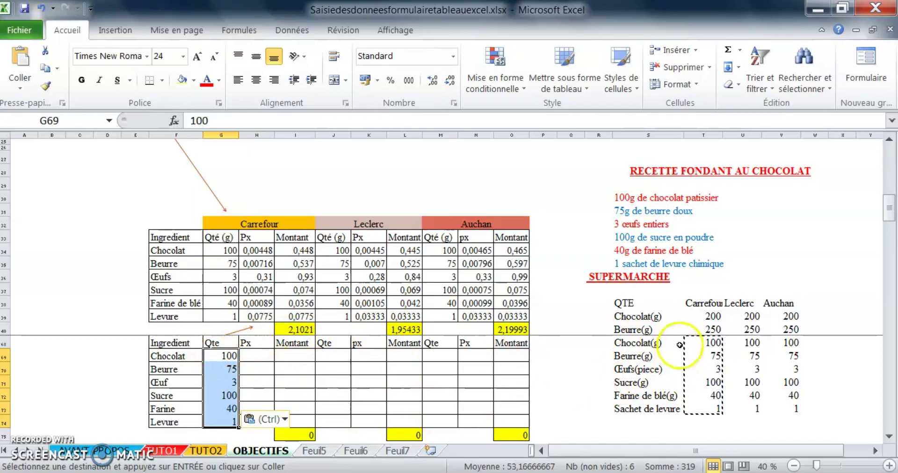
{"action": "left_click_drag", "start_coordinate": [712, 337], "coordinate": [712, 392]}
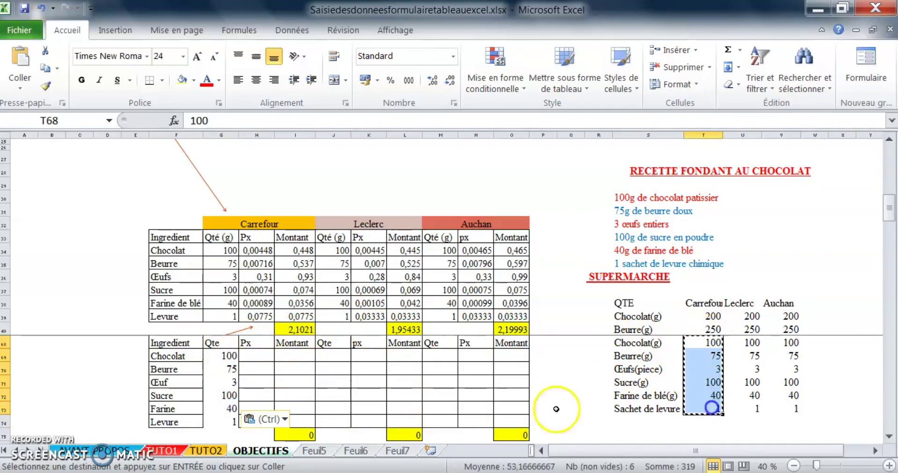
{"action": "left_click", "coordinate": [227, 356]}
{"action": "left_click_drag", "start_coordinate": [228, 356], "coordinate": [221, 421]}
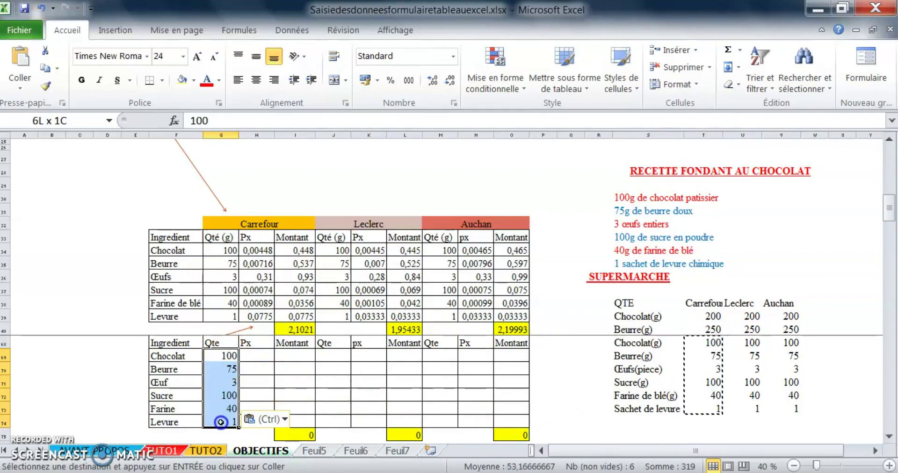
{"action": "left_click", "coordinate": [218, 356]}
{"action": "left_click", "coordinate": [220, 382]}
{"action": "left_click", "coordinate": [218, 368]}
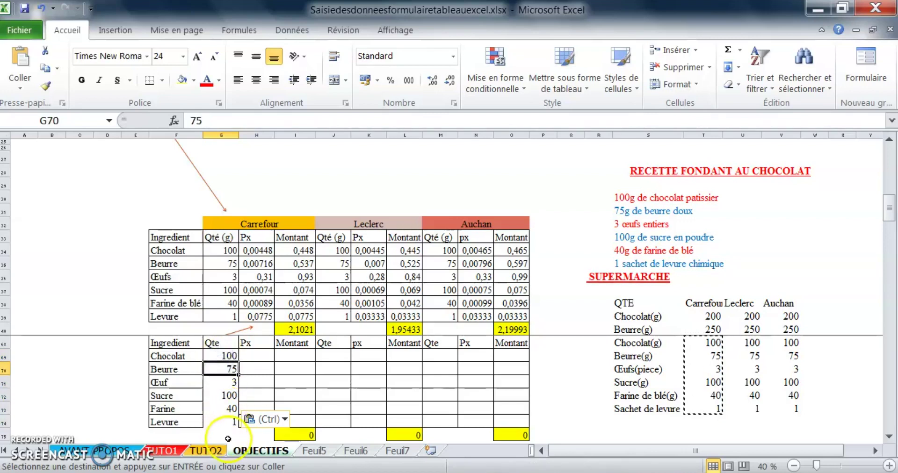
{"action": "key", "text": "ctrl+z"}
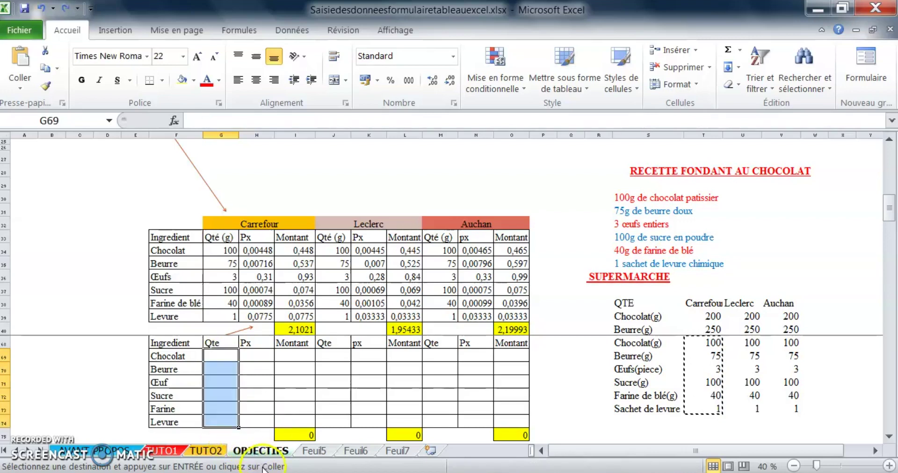
Copy Carrefour's quantities T68:T73 again and paste only their values into the lower table's Qte column starting at G69.
{"action": "left_click_drag", "start_coordinate": [708, 409], "coordinate": [707, 370]}
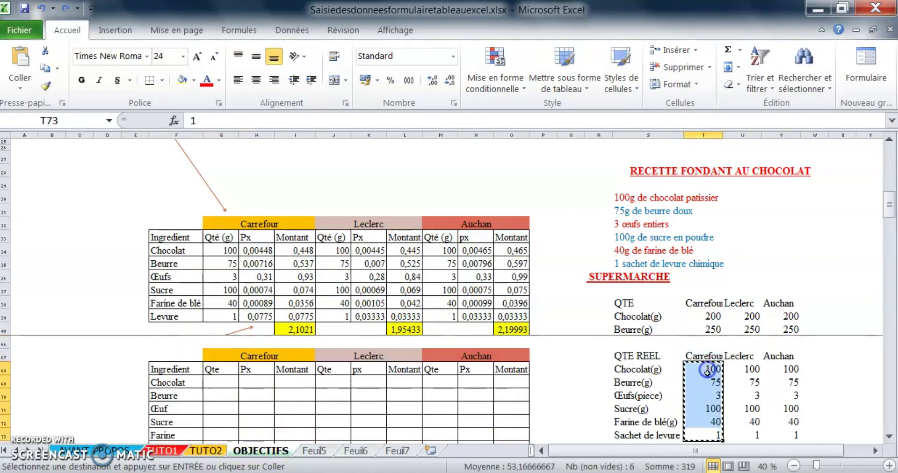
{"action": "right_click", "coordinate": [704, 381]}
{"action": "left_click", "coordinate": [750, 124]}
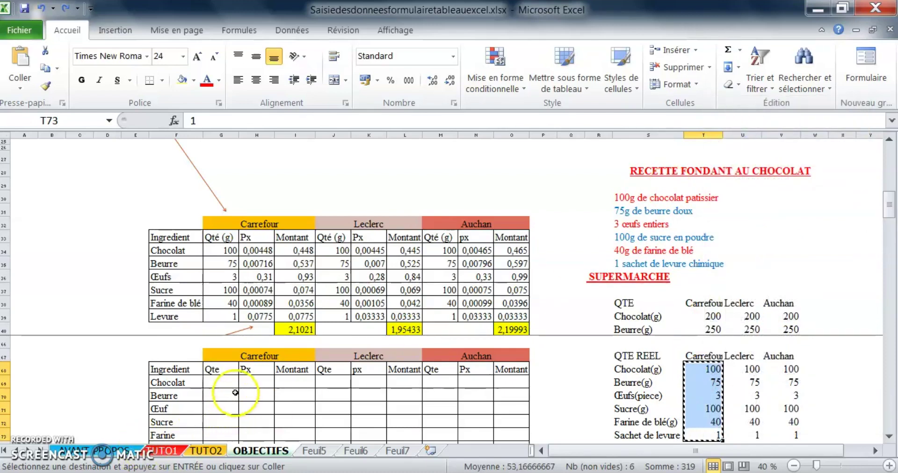
{"action": "left_click", "coordinate": [224, 382]}
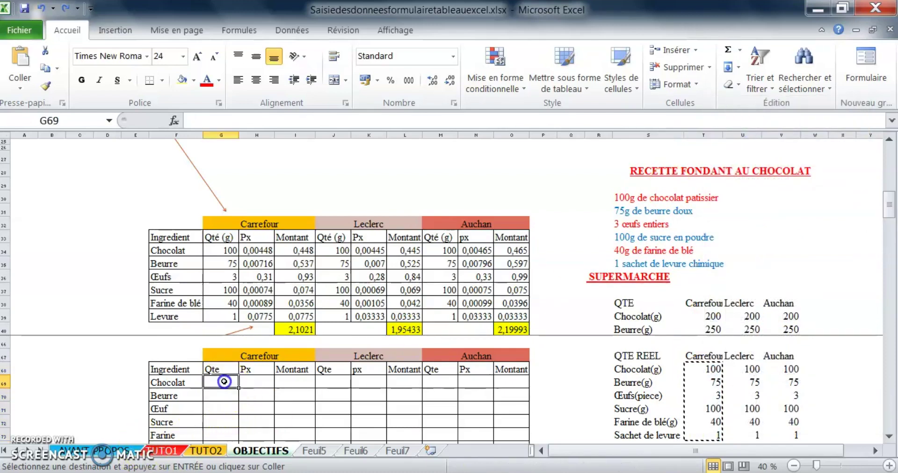
{"action": "scroll", "coordinate": [224, 382], "scroll_direction": "down", "scroll_amount": 1}
{"action": "scroll", "coordinate": [233, 395], "scroll_direction": "up", "scroll_amount": 1}
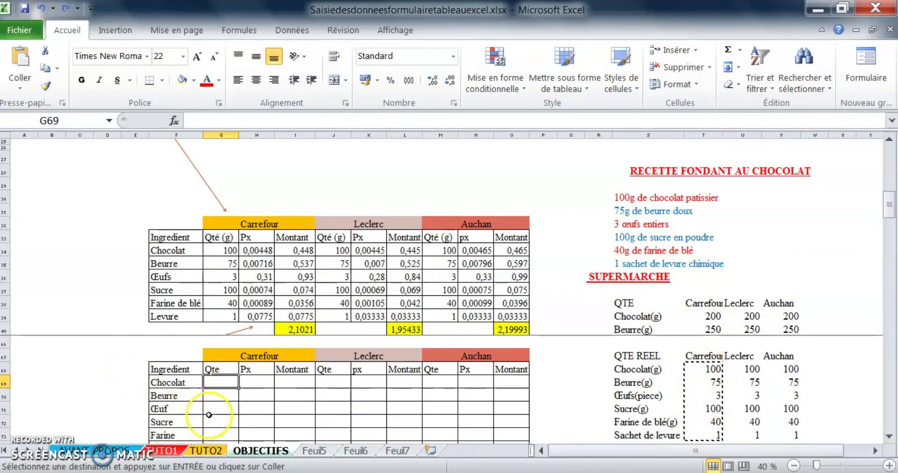
{"action": "scroll", "coordinate": [221, 407], "scroll_direction": "down", "scroll_amount": 1}
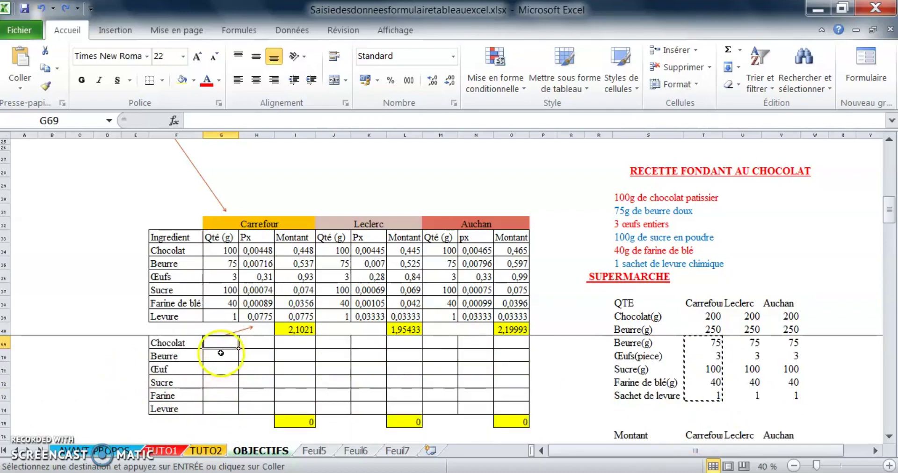
{"action": "right_click", "coordinate": [228, 340]}
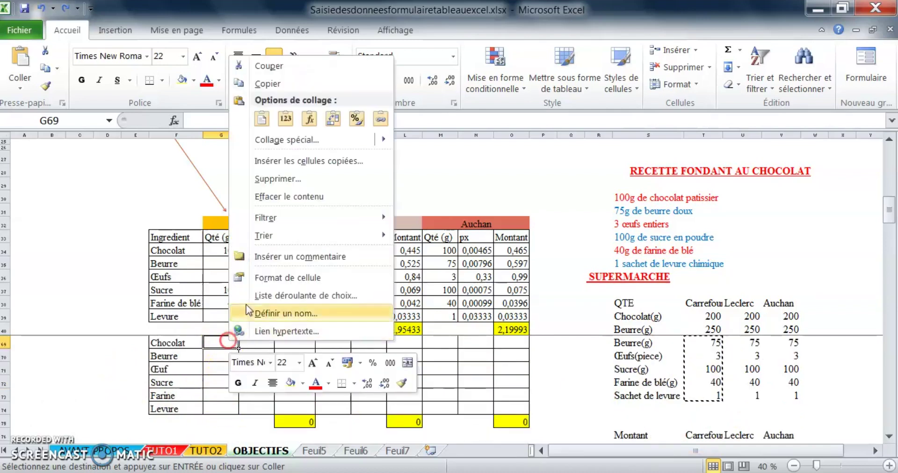
{"action": "left_click", "coordinate": [302, 142]}
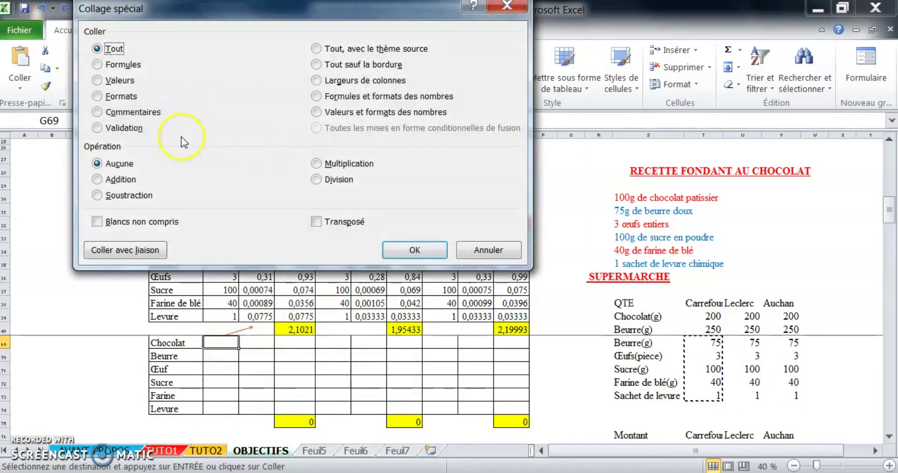
{"action": "left_click", "coordinate": [112, 82]}
{"action": "left_click", "coordinate": [414, 250]}
{"action": "scroll", "coordinate": [517, 321], "scroll_direction": "up", "scroll_amount": 1}
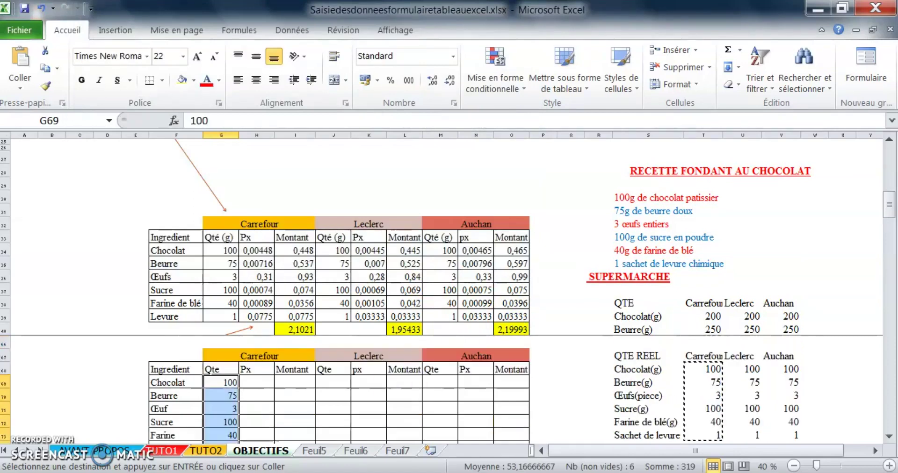
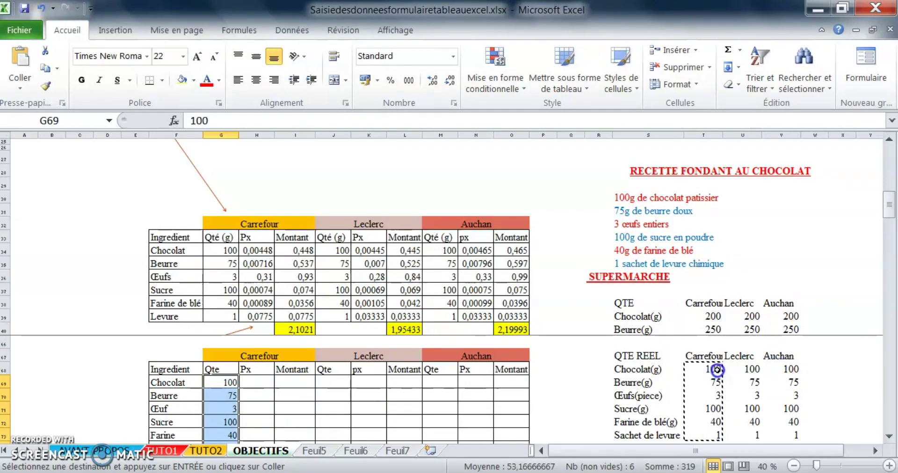
Copy the Carrefour quantities G69:G74 into the lower table's Leclerc and Auchan Qte columns, starting at J69 and M69.
{"action": "left_click_drag", "start_coordinate": [714, 369], "coordinate": [709, 433]}
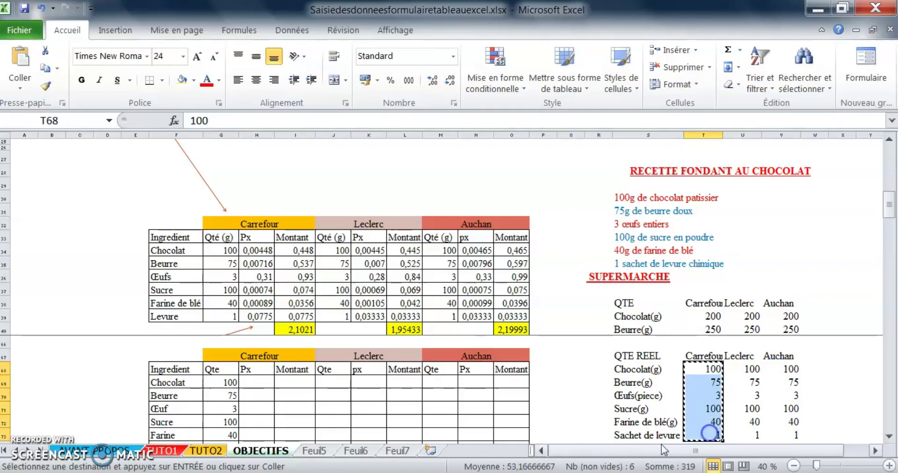
{"action": "left_click_drag", "start_coordinate": [230, 383], "coordinate": [226, 412]}
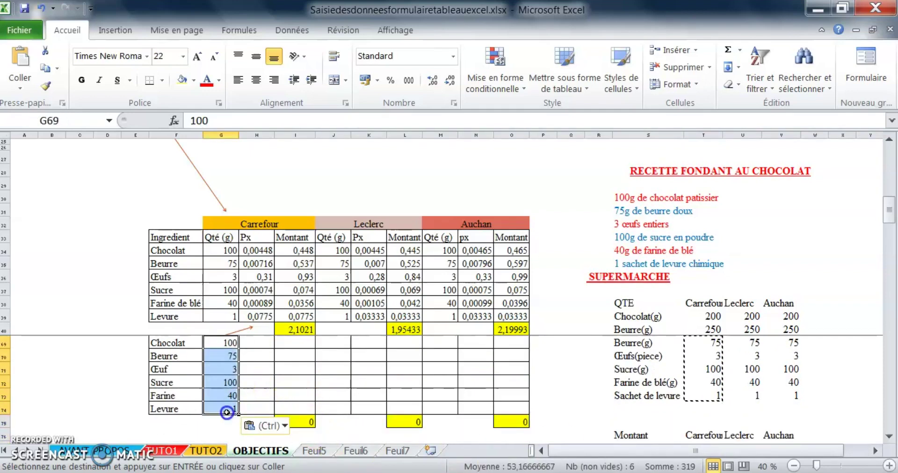
{"action": "key", "text": "ctrl+c"}
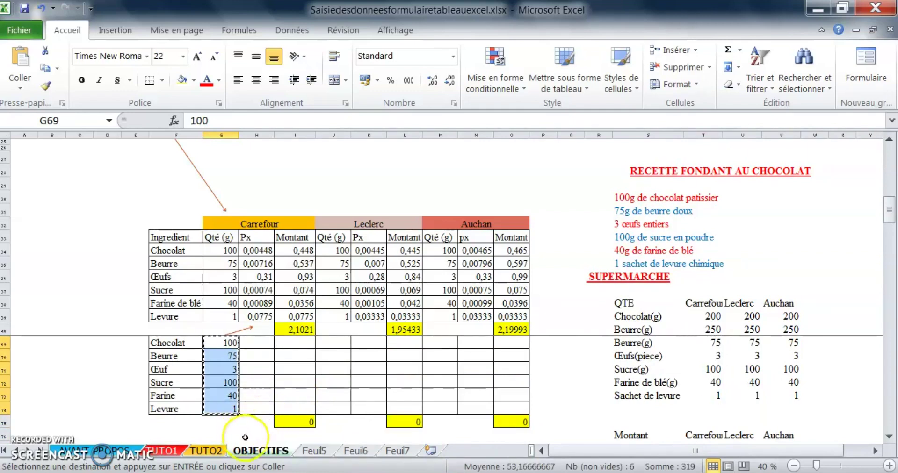
{"action": "scroll", "coordinate": [245, 437], "scroll_direction": "up", "scroll_amount": 1}
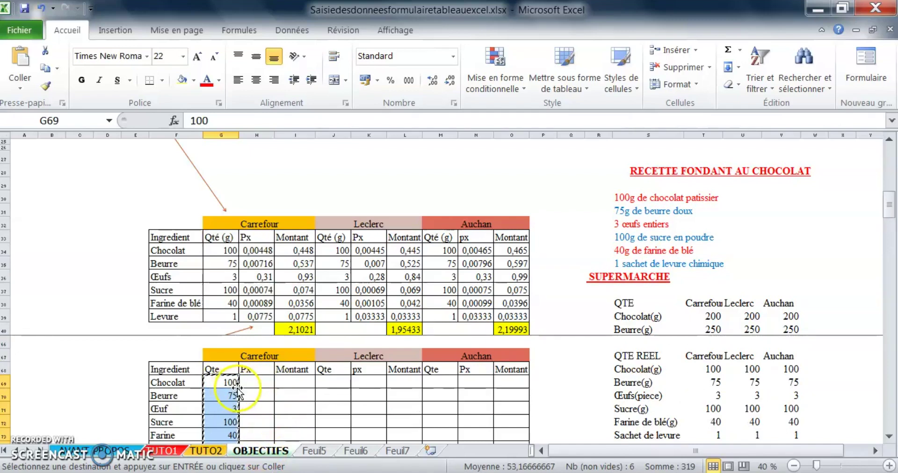
{"action": "left_click", "coordinate": [331, 383]}
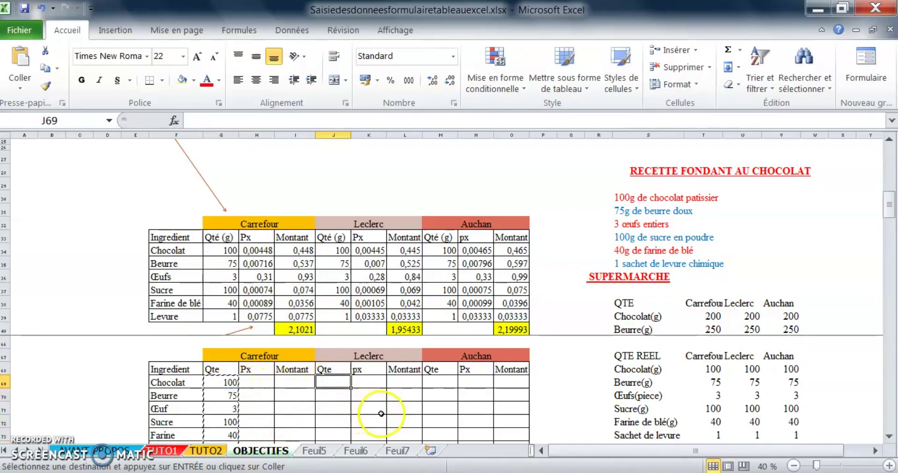
{"action": "key", "text": "ctrl+v"}
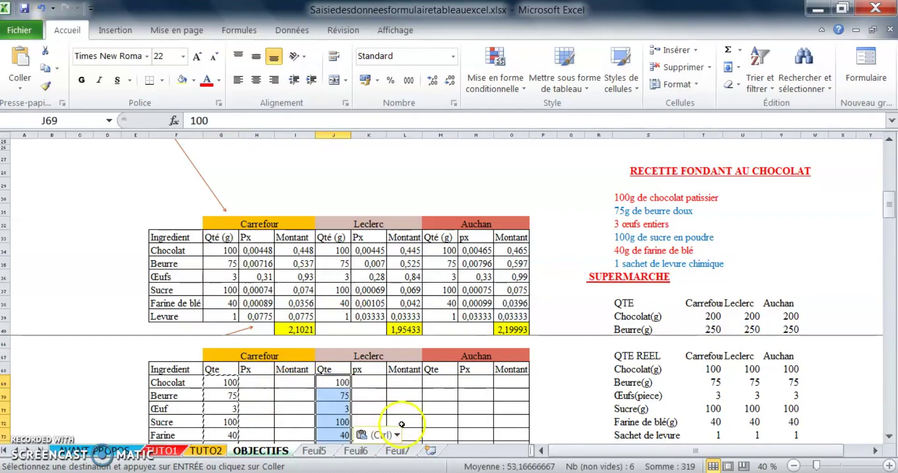
{"action": "left_click", "coordinate": [440, 381]}
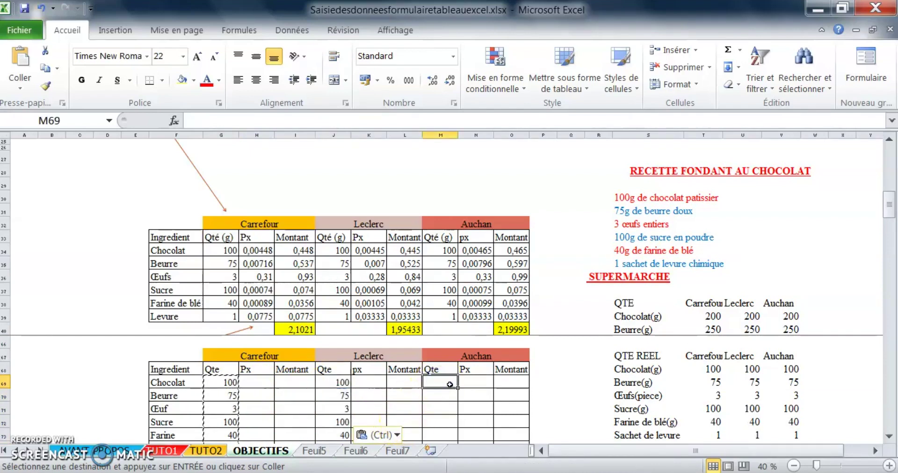
{"action": "key", "text": "ctrl+v"}
{"action": "scroll", "coordinate": [252, 422], "scroll_direction": "down", "scroll_amount": 1}
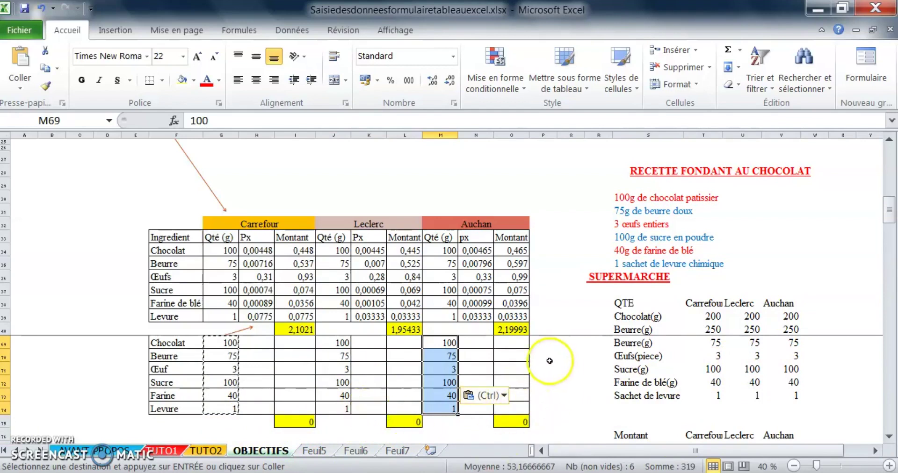
Copy Carrefour's unit prices T57:T62 from the PX U(€) table.
{"action": "scroll", "coordinate": [360, 374], "scroll_direction": "up", "scroll_amount": 1}
{"action": "scroll", "coordinate": [622, 444], "scroll_direction": "down", "scroll_amount": 2}
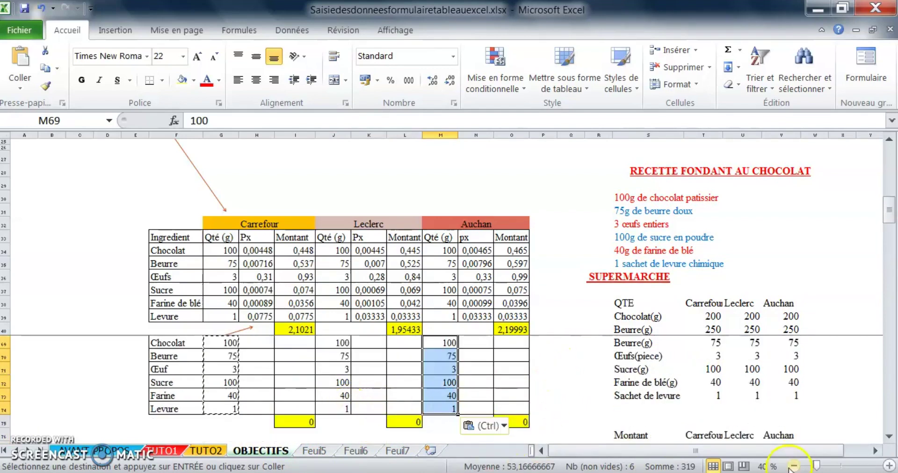
{"action": "scroll", "coordinate": [769, 444], "scroll_direction": "up", "scroll_amount": 2}
{"action": "scroll", "coordinate": [767, 442], "scroll_direction": "up", "scroll_amount": 3}
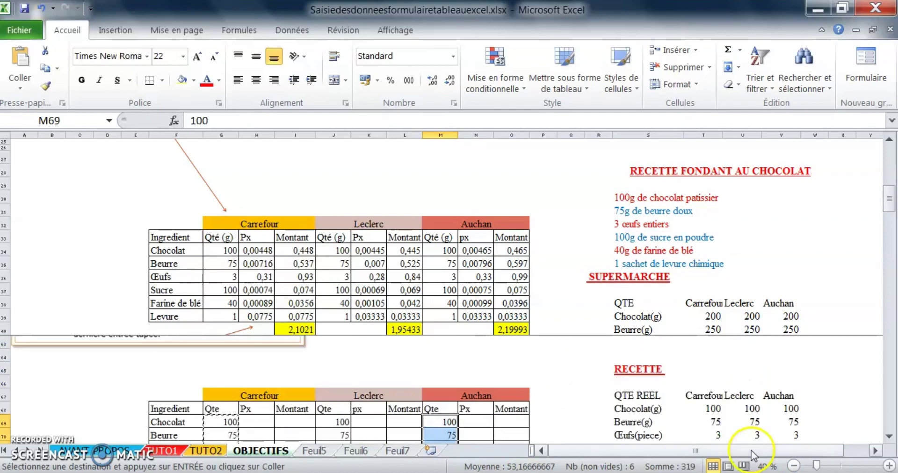
{"action": "scroll", "coordinate": [759, 458], "scroll_direction": "up", "scroll_amount": 2}
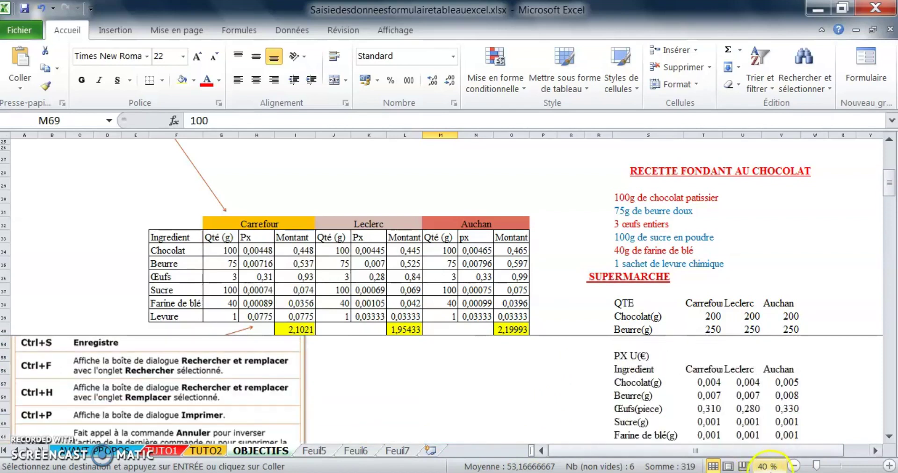
{"action": "scroll", "coordinate": [771, 468], "scroll_direction": "down", "scroll_amount": 1}
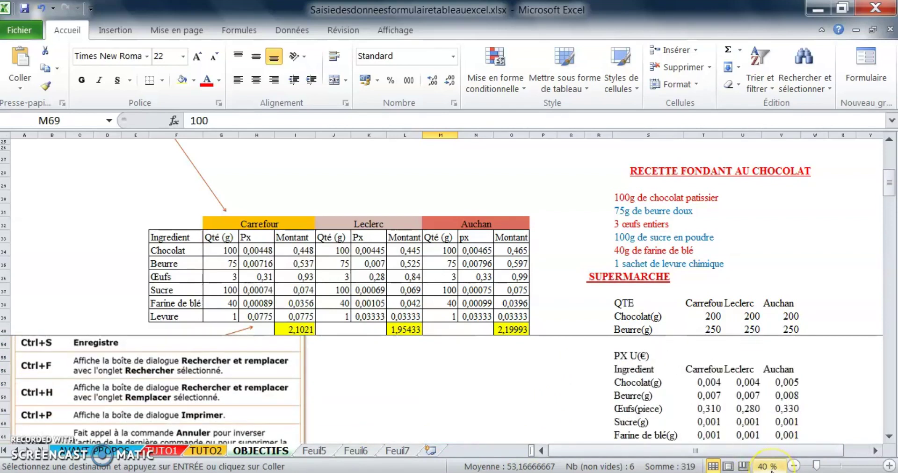
{"action": "scroll", "coordinate": [770, 468], "scroll_direction": "down", "scroll_amount": 1}
{"action": "scroll", "coordinate": [707, 412], "scroll_direction": "up", "scroll_amount": 1}
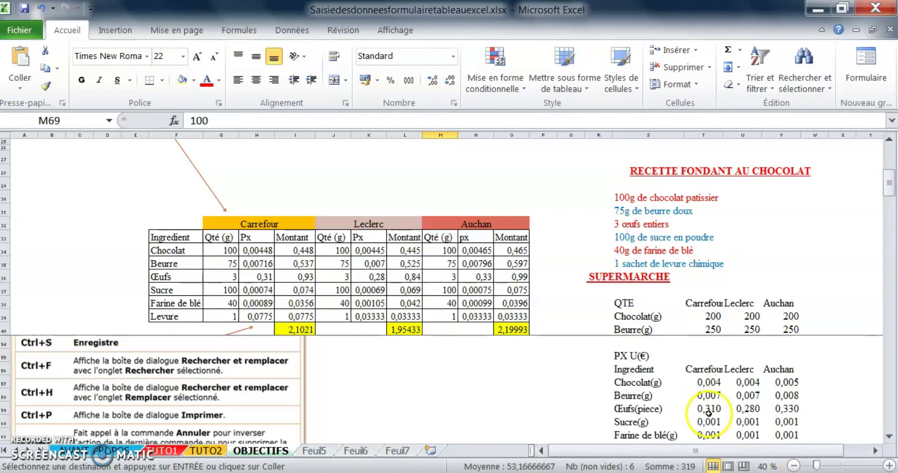
{"action": "left_click_drag", "start_coordinate": [706, 382], "coordinate": [716, 425]}
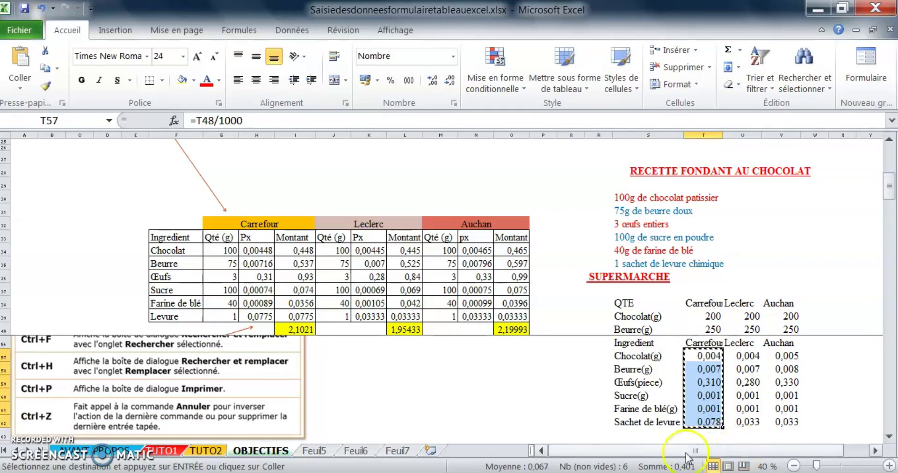
Paste only the values of Carrefour's copied unit prices into the lower table's Px column starting at H69.
{"action": "scroll", "coordinate": [720, 435], "scroll_direction": "up", "scroll_amount": 5}
{"action": "scroll", "coordinate": [302, 411], "scroll_direction": "down", "scroll_amount": 6}
{"action": "scroll", "coordinate": [304, 405], "scroll_direction": "down", "scroll_amount": 2}
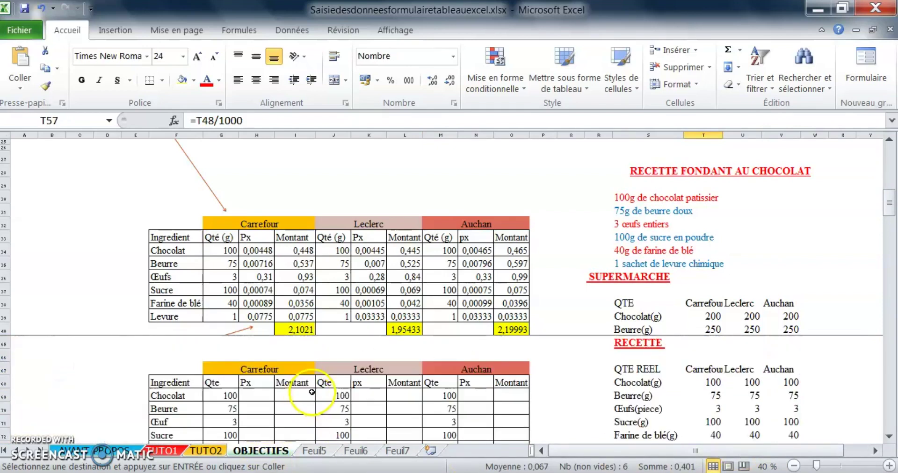
{"action": "scroll", "coordinate": [304, 391], "scroll_direction": "down", "scroll_amount": 1}
{"action": "left_click", "coordinate": [264, 356]}
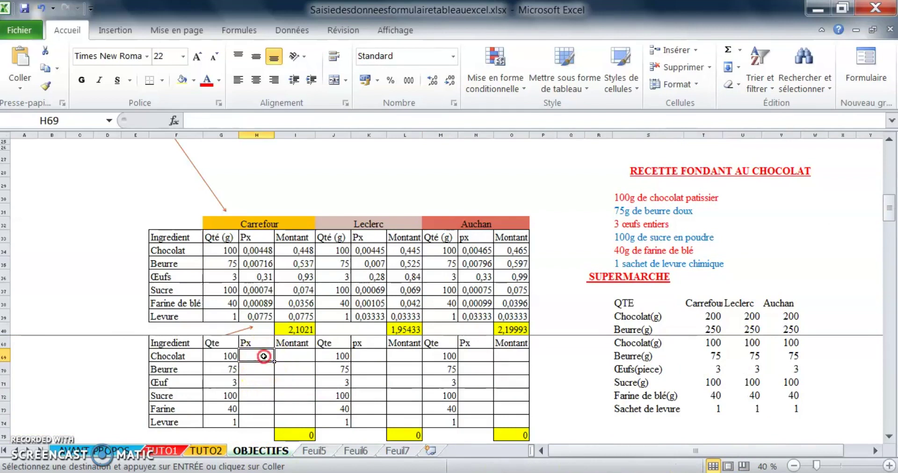
{"action": "right_click", "coordinate": [264, 356]}
{"action": "left_click", "coordinate": [299, 150]}
{"action": "left_click", "coordinate": [136, 91]}
{"action": "left_click", "coordinate": [431, 261]}
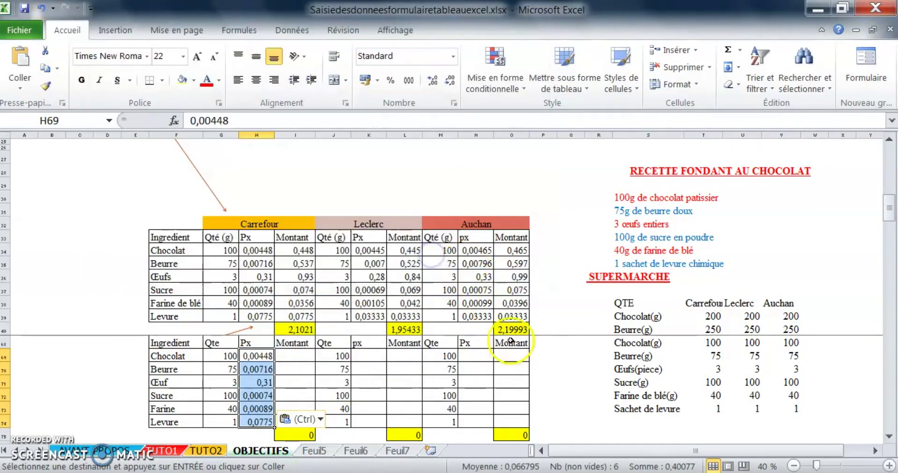
Copy Leclerc's unit prices U57:U62 and paste only their values into the lower table's px column starting at K69.
{"action": "scroll", "coordinate": [748, 390], "scroll_direction": "up", "scroll_amount": 3}
{"action": "scroll", "coordinate": [751, 390], "scroll_direction": "up", "scroll_amount": 1}
{"action": "left_click_drag", "start_coordinate": [748, 356], "coordinate": [749, 415]}
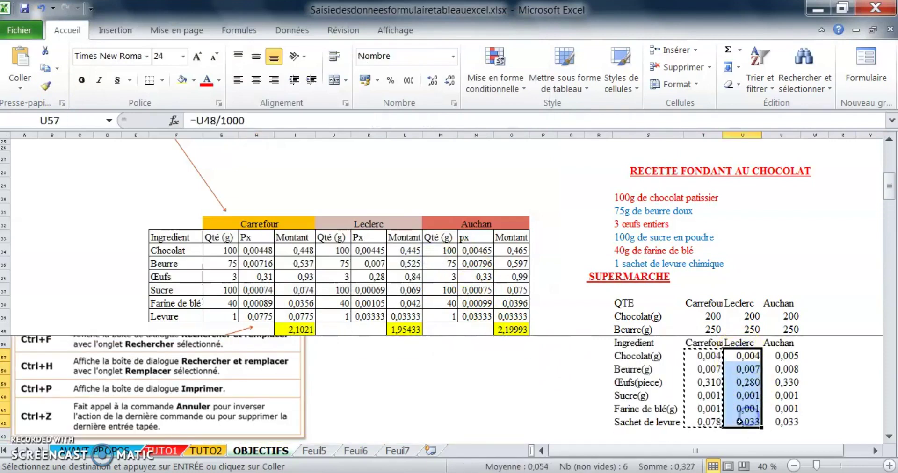
{"action": "scroll", "coordinate": [125, 399], "scroll_direction": "down", "scroll_amount": 4}
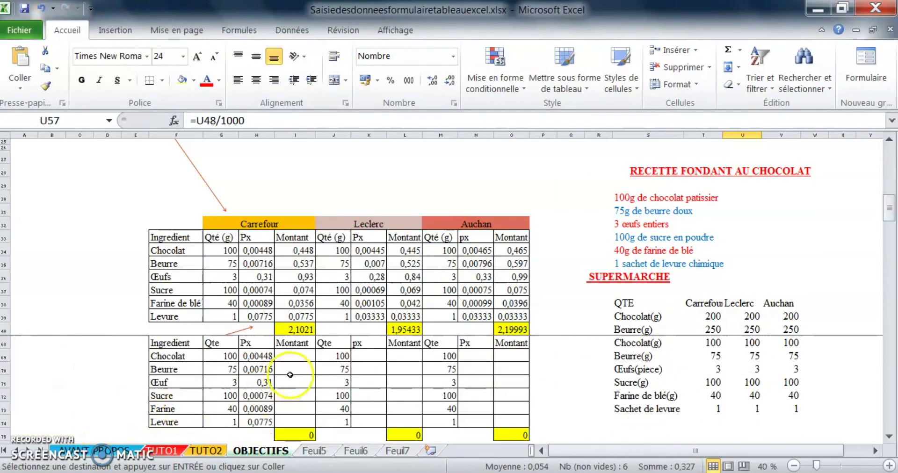
{"action": "left_click", "coordinate": [369, 356]}
{"action": "scroll", "coordinate": [392, 368], "scroll_direction": "up", "scroll_amount": 1}
{"action": "scroll", "coordinate": [392, 367], "scroll_direction": "down", "scroll_amount": 1}
{"action": "right_click", "coordinate": [368, 355]}
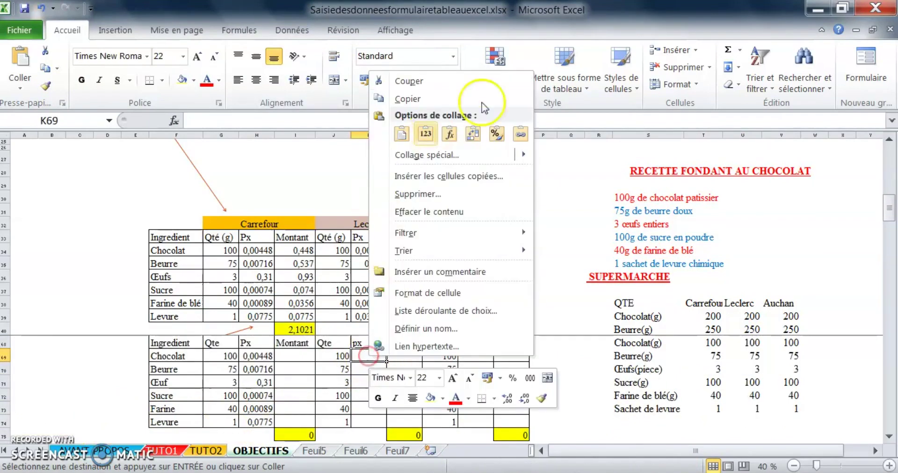
{"action": "left_click", "coordinate": [449, 155]}
{"action": "left_click", "coordinate": [232, 95]}
{"action": "left_click", "coordinate": [529, 265]}
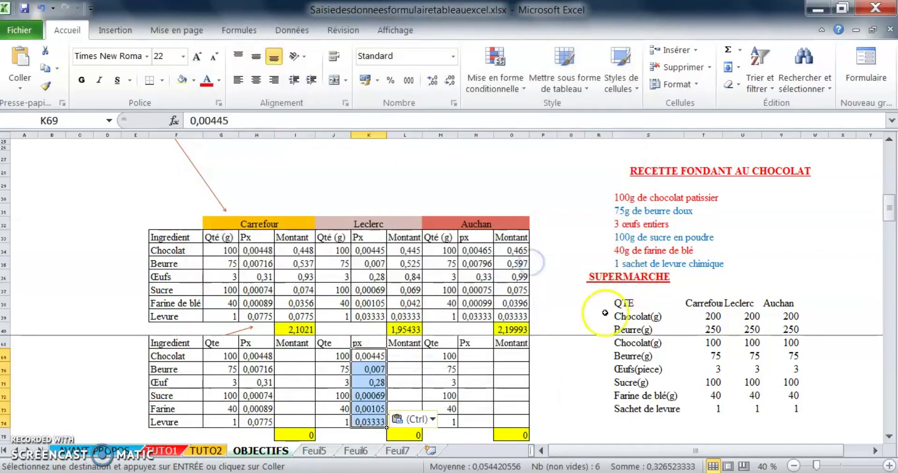
Copy Auchan's unit prices V57:V62 and paste only their values into the lower table's Px column starting at N69.
{"action": "scroll", "coordinate": [537, 373], "scroll_direction": "up", "scroll_amount": 2}
{"action": "scroll", "coordinate": [551, 375], "scroll_direction": "down", "scroll_amount": 2}
{"action": "scroll", "coordinate": [738, 403], "scroll_direction": "up", "scroll_amount": 2}
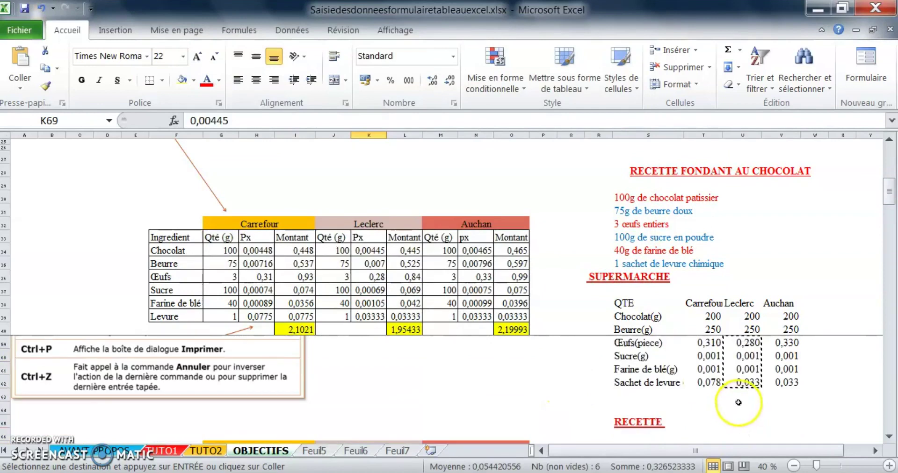
{"action": "scroll", "coordinate": [738, 403], "scroll_direction": "up", "scroll_amount": 2}
{"action": "left_click_drag", "start_coordinate": [788, 391], "coordinate": [787, 422]}
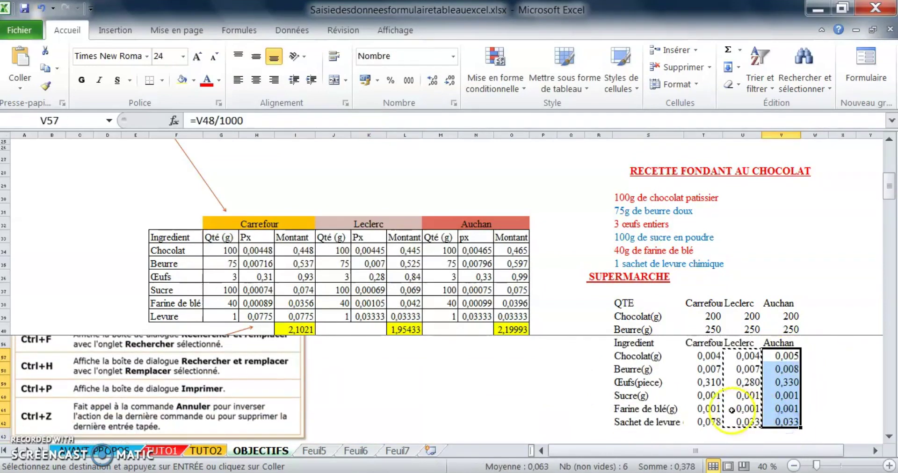
{"action": "scroll", "coordinate": [338, 422], "scroll_direction": "up", "scroll_amount": 5}
{"action": "scroll", "coordinate": [338, 422], "scroll_direction": "down", "scroll_amount": 9}
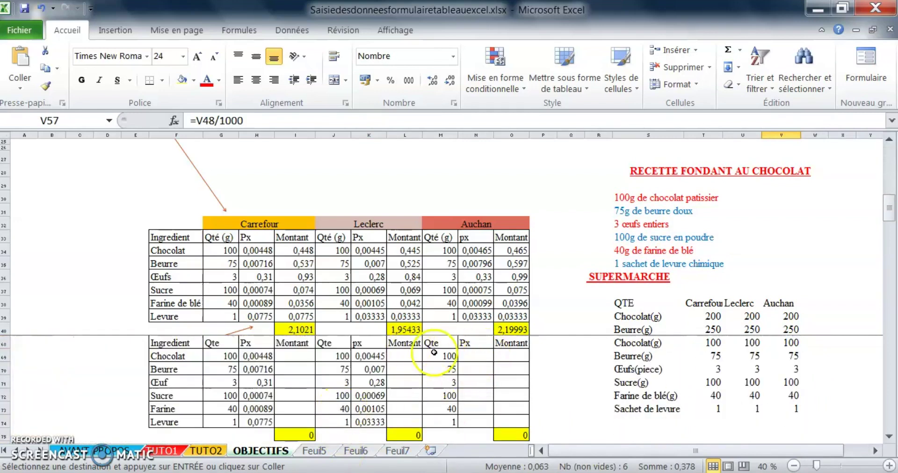
{"action": "left_click", "coordinate": [477, 352]}
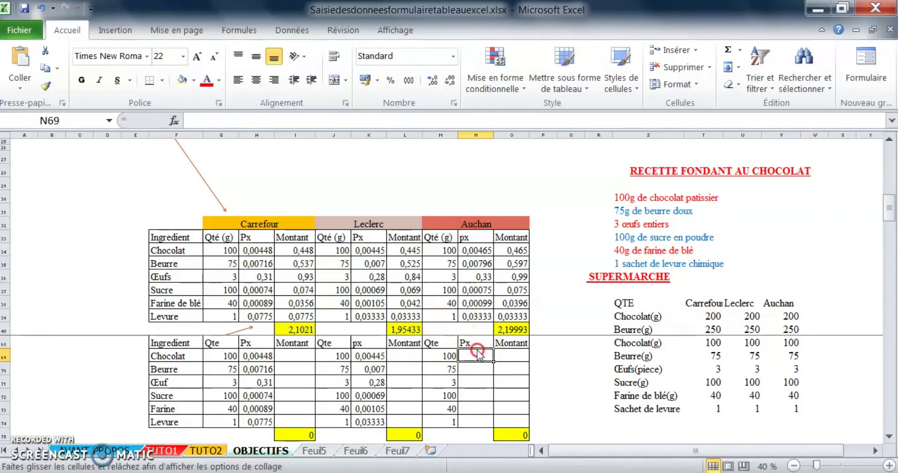
{"action": "right_click", "coordinate": [487, 354]}
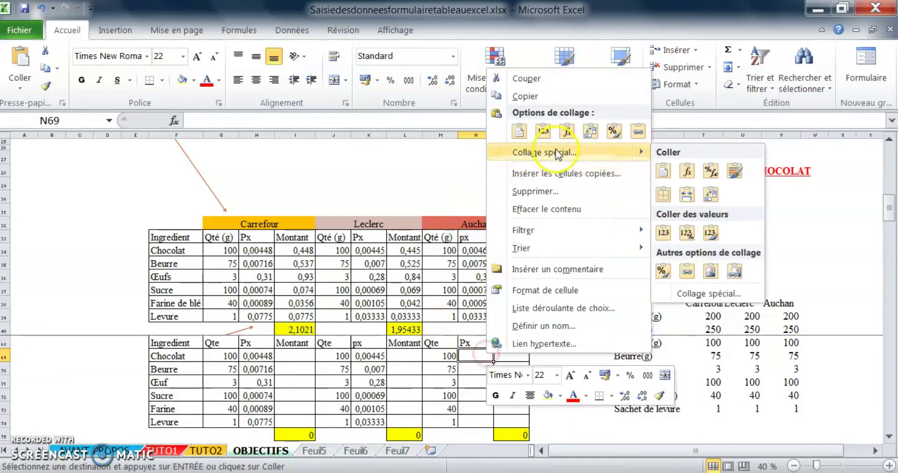
{"action": "left_click", "coordinate": [559, 152]}
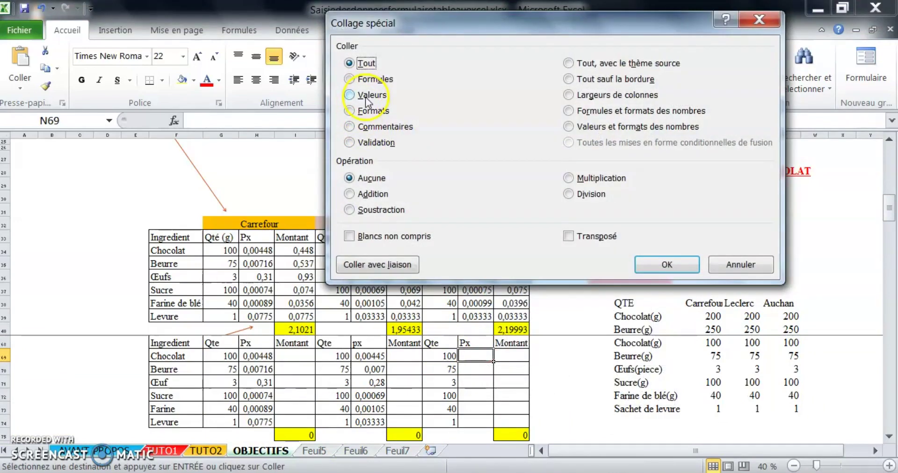
{"action": "left_click", "coordinate": [367, 98]}
{"action": "left_click", "coordinate": [672, 274]}
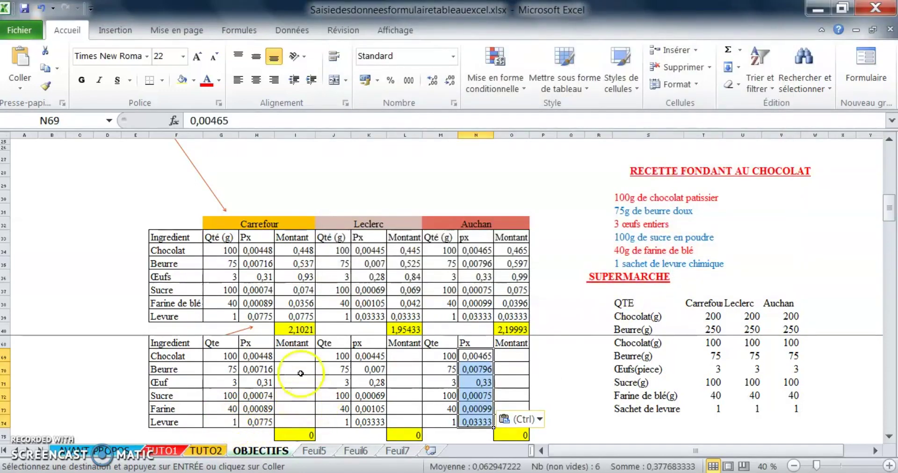
Examine the lower table's ingredient list and the Chocolat row's Carrefour quantity, unit price and Montant cells.
{"action": "left_click_drag", "start_coordinate": [169, 355], "coordinate": [181, 415]}
{"action": "left_click_drag", "start_coordinate": [227, 356], "coordinate": [253, 358]}
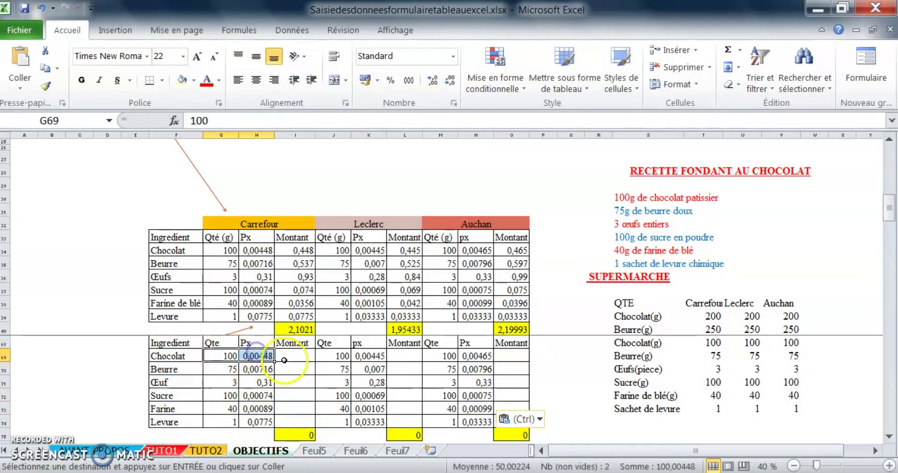
{"action": "left_click", "coordinate": [290, 357]}
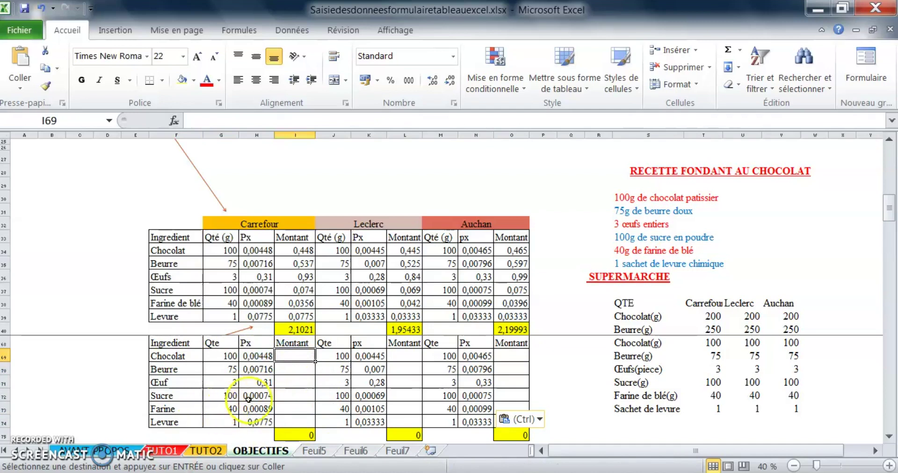
{"action": "left_click", "coordinate": [180, 358]}
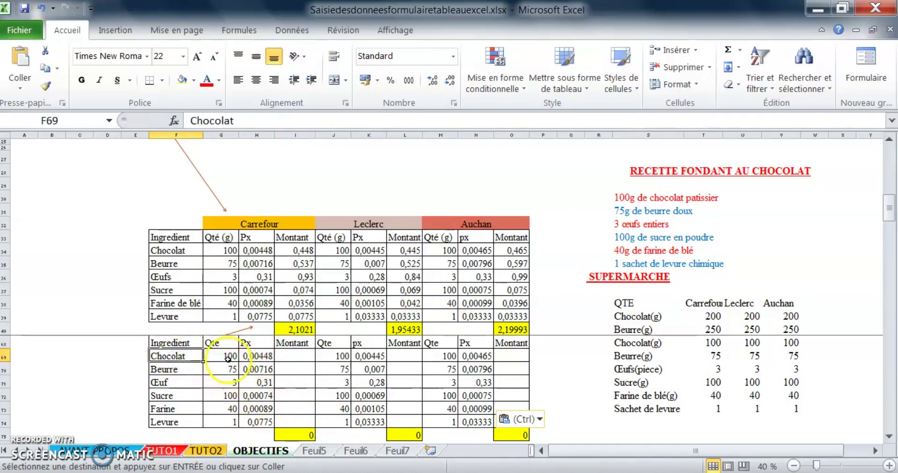
{"action": "scroll", "coordinate": [222, 382], "scroll_direction": "up", "scroll_amount": 1}
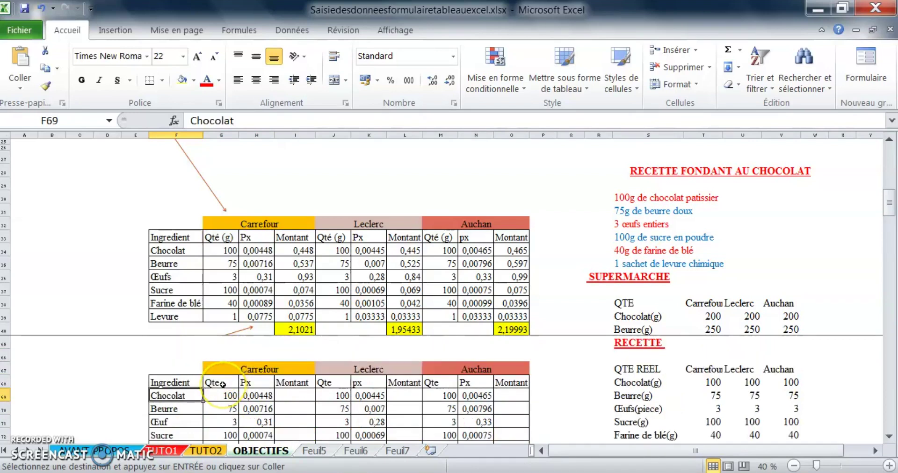
{"action": "left_click", "coordinate": [256, 394]}
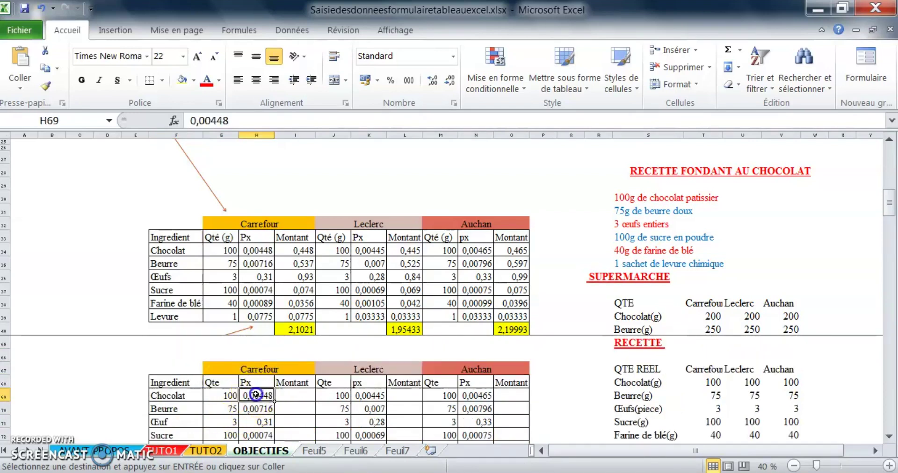
{"action": "left_click", "coordinate": [224, 397]}
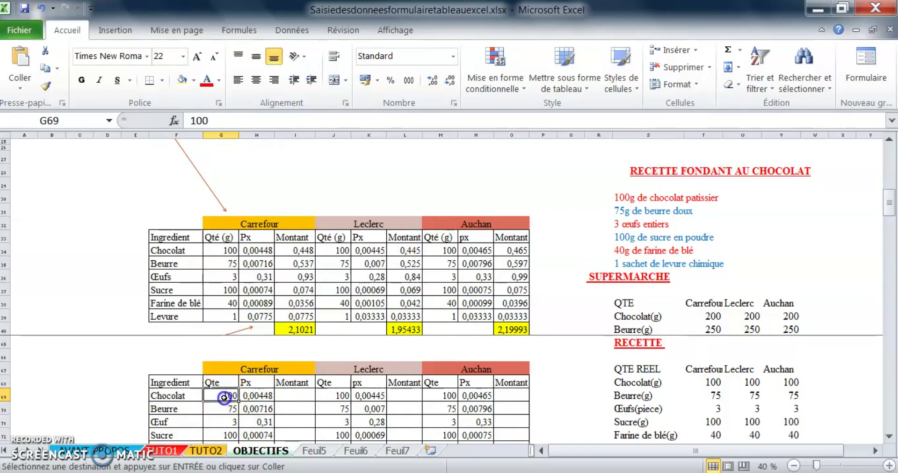
{"action": "left_click", "coordinate": [298, 397]}
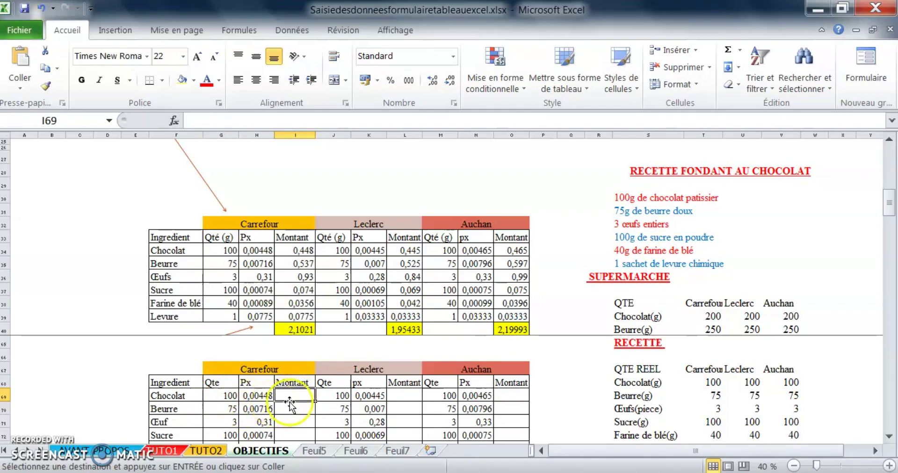
{"action": "left_click", "coordinate": [229, 396]}
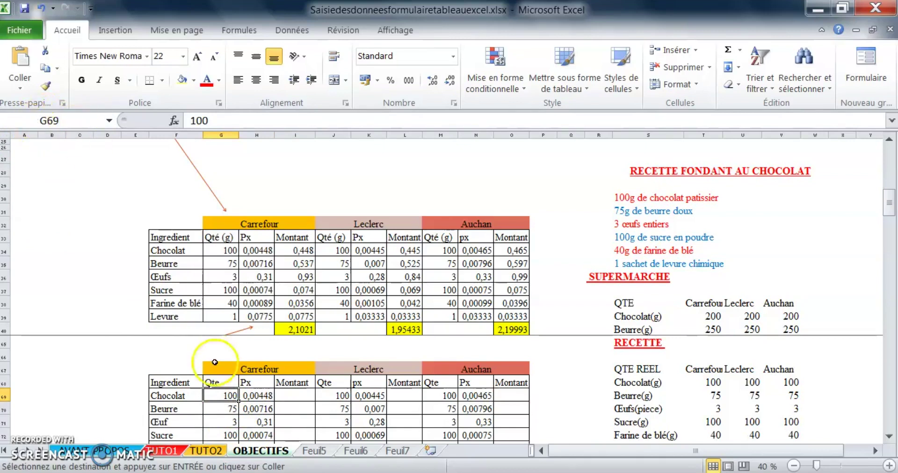
{"action": "left_click", "coordinate": [256, 396]}
{"action": "left_click", "coordinate": [218, 396]}
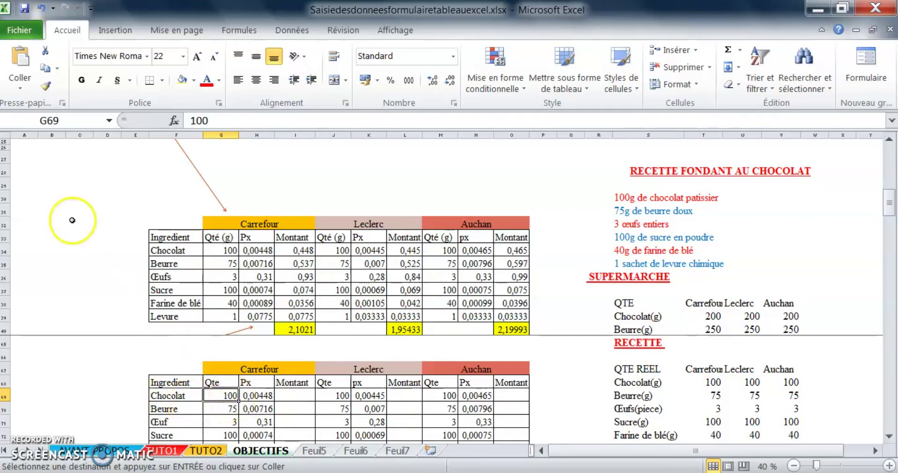
{"action": "left_click", "coordinate": [264, 396]}
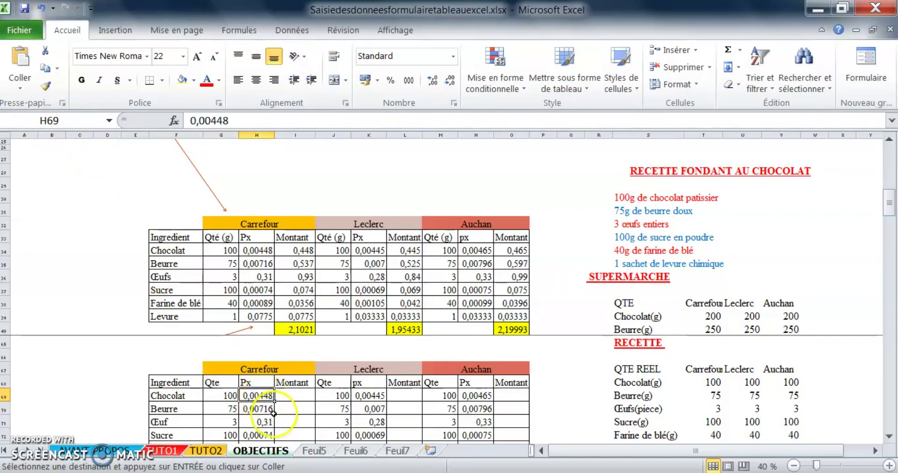
Enter the formula =G69*H69 in I69 for the Chocolat row's Carrefour Montant and check its cell references.
{"action": "left_click", "coordinate": [296, 396]}
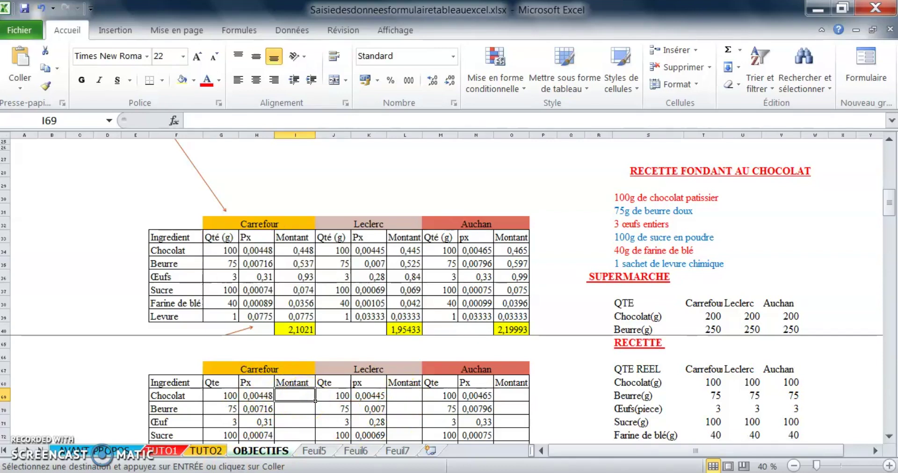
{"action": "type", "text": "="}
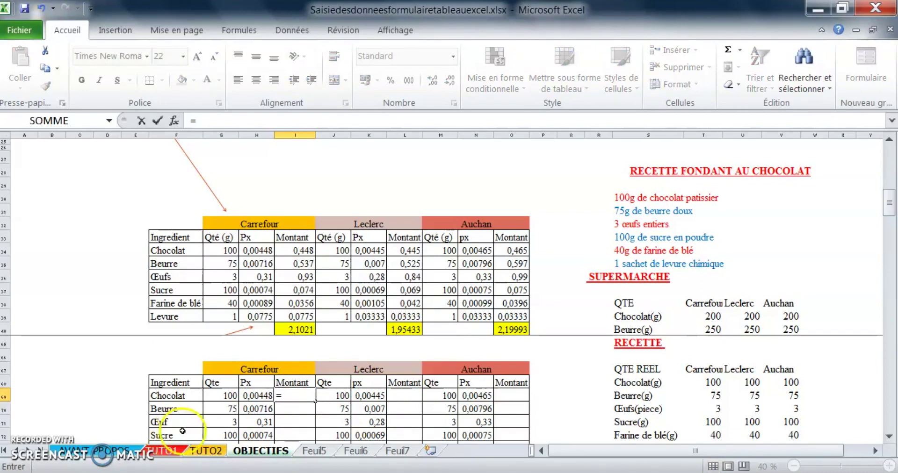
{"action": "left_click", "coordinate": [207, 121]}
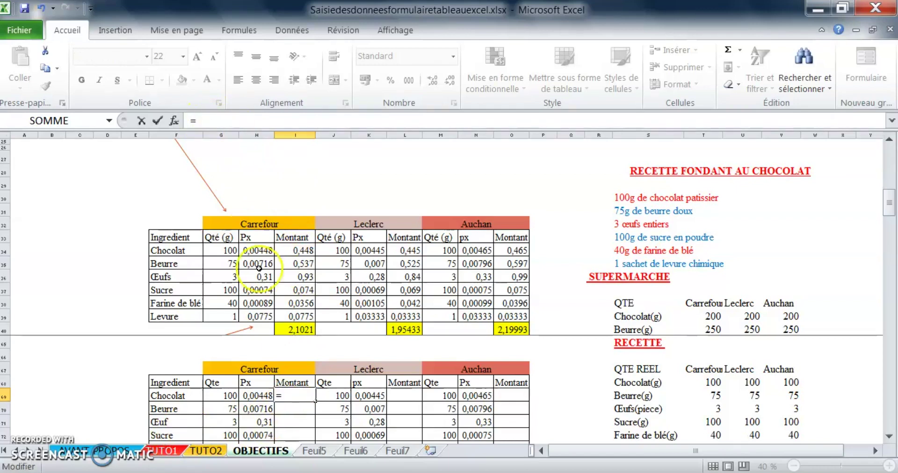
{"action": "left_click", "coordinate": [207, 119]}
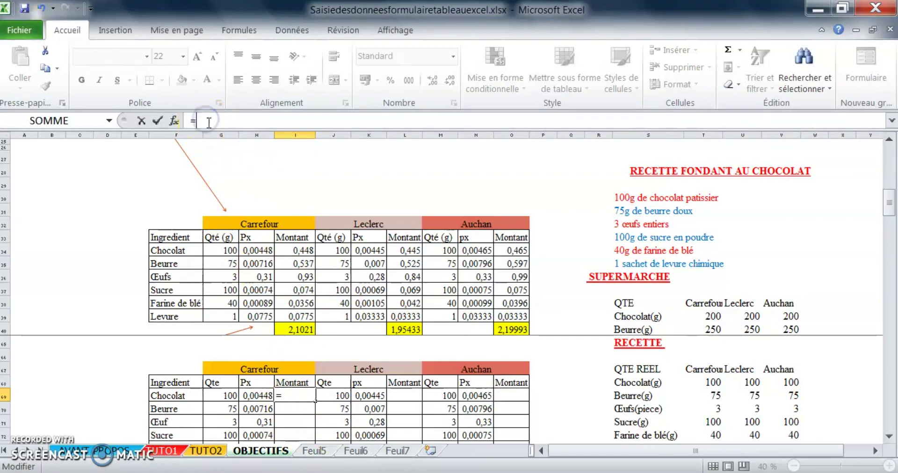
{"action": "left_click", "coordinate": [226, 397]}
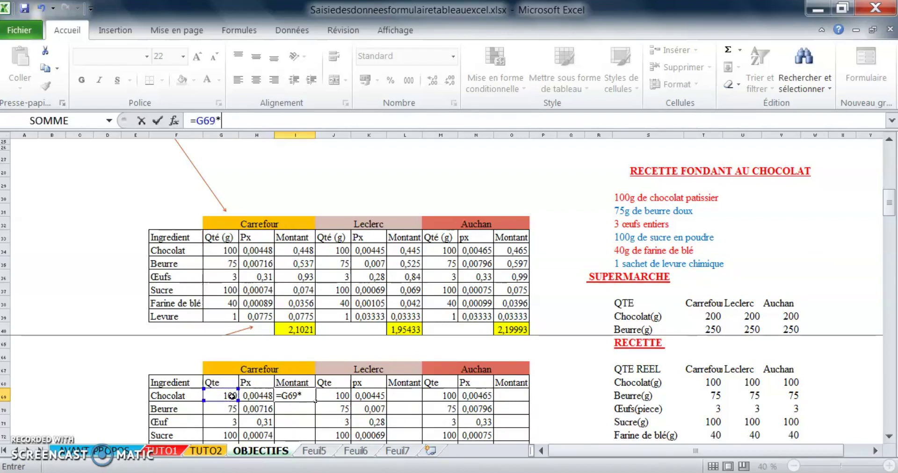
{"action": "left_click", "coordinate": [261, 398]}
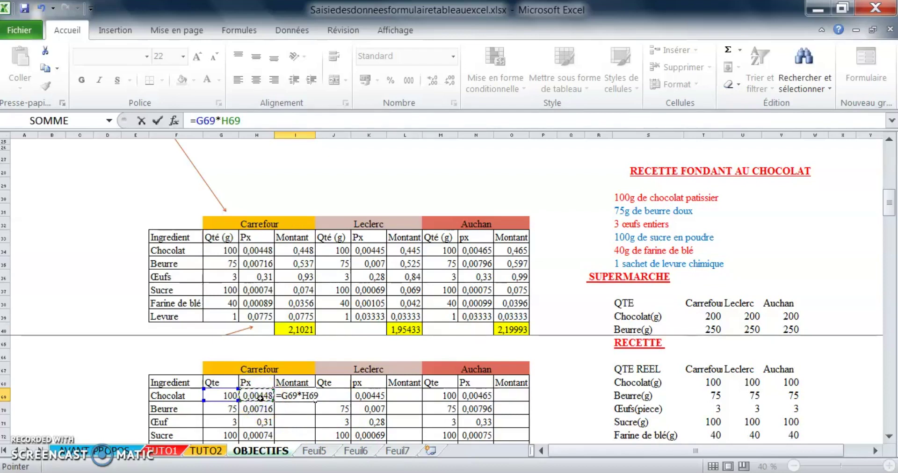
{"action": "left_click", "coordinate": [262, 397]}
{"action": "key", "text": "Return"}
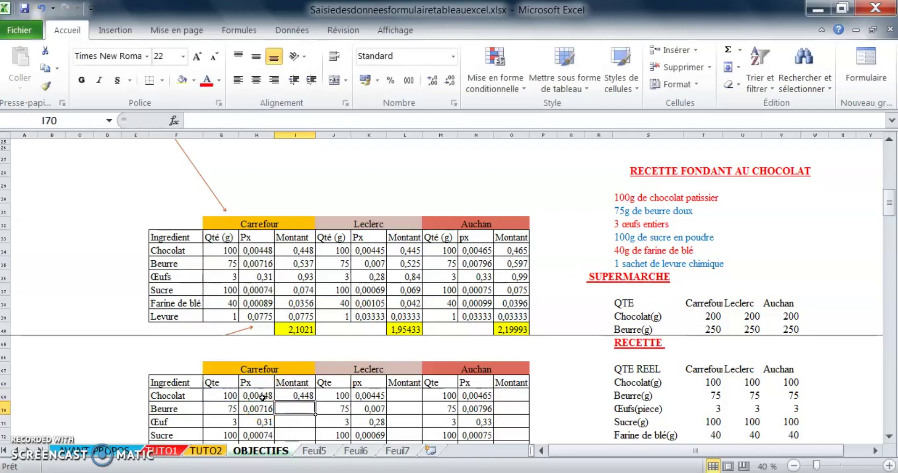
{"action": "left_click", "coordinate": [304, 397]}
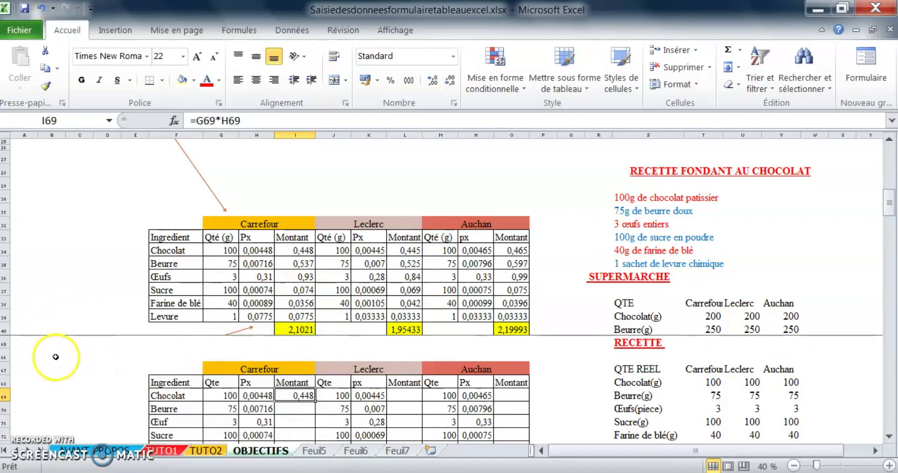
{"action": "key", "text": "F2"}
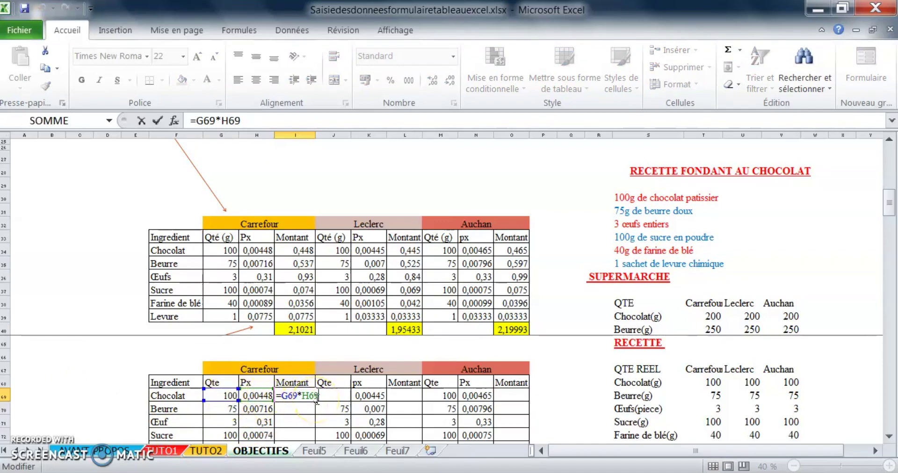
{"action": "key", "text": "Escape"}
Copy the Chocolat Montant formula from I69 and paste only the formula into I70:I74 for the other Carrefour ingredients.
{"action": "scroll", "coordinate": [313, 372], "scroll_direction": "down", "scroll_amount": 2}
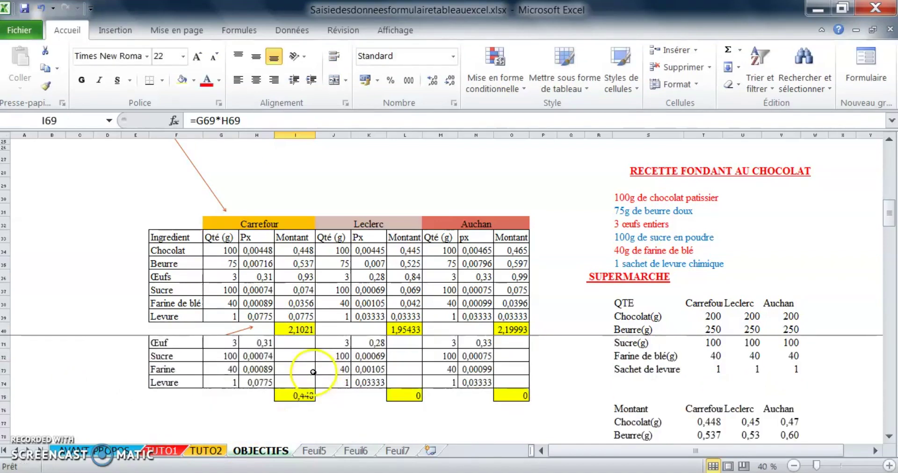
{"action": "scroll", "coordinate": [312, 372], "scroll_direction": "up", "scroll_amount": 1}
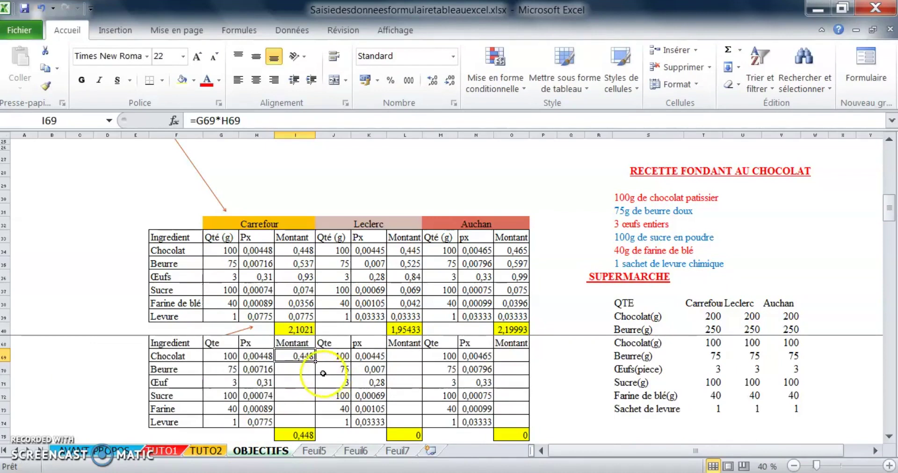
{"action": "left_click", "coordinate": [303, 357]}
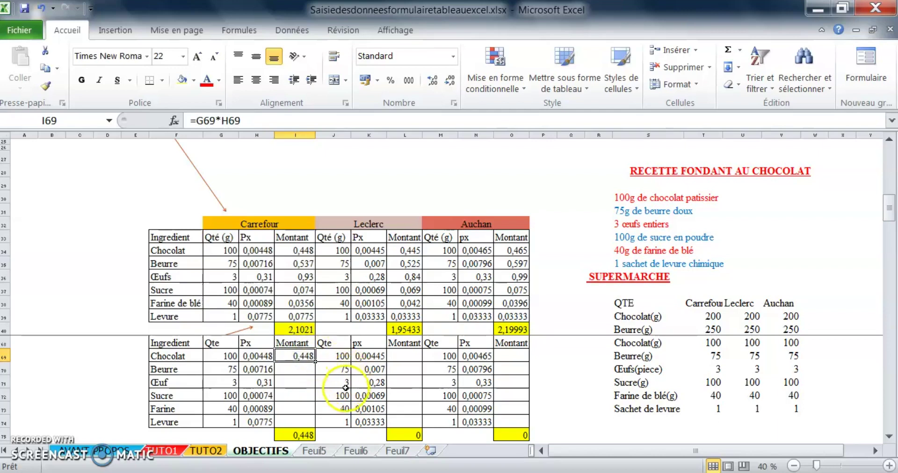
{"action": "key", "text": "ctrl+c"}
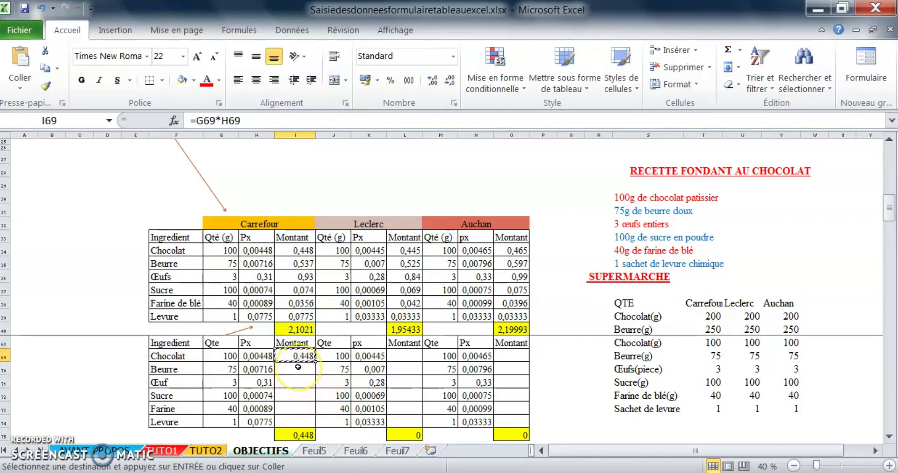
{"action": "left_click_drag", "start_coordinate": [298, 367], "coordinate": [299, 404]}
{"action": "left_click", "coordinate": [297, 419]}
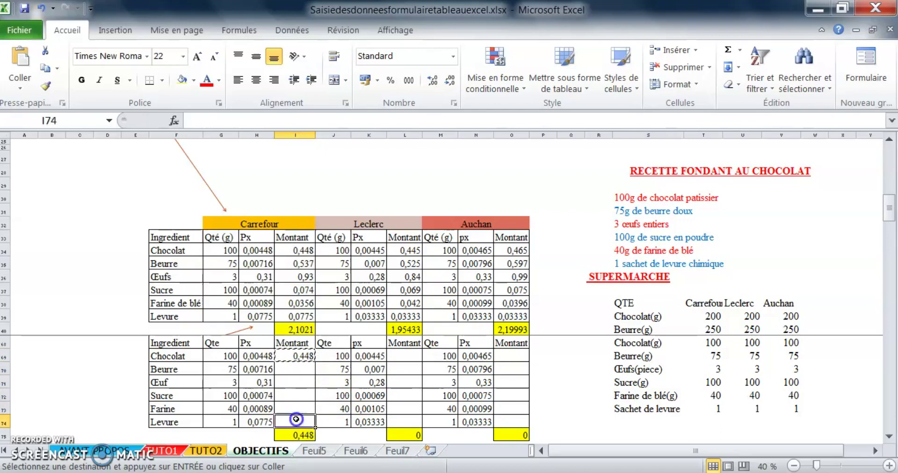
{"action": "left_click_drag", "start_coordinate": [295, 364], "coordinate": [297, 416]}
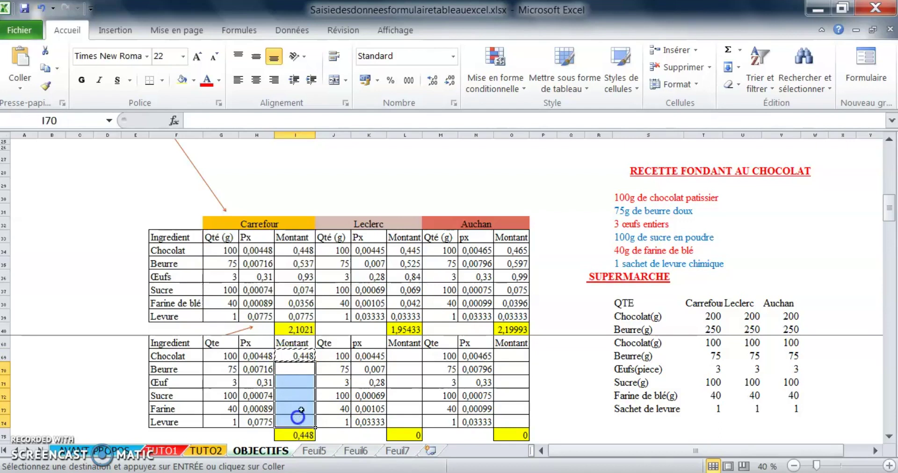
{"action": "left_click", "coordinate": [309, 356]}
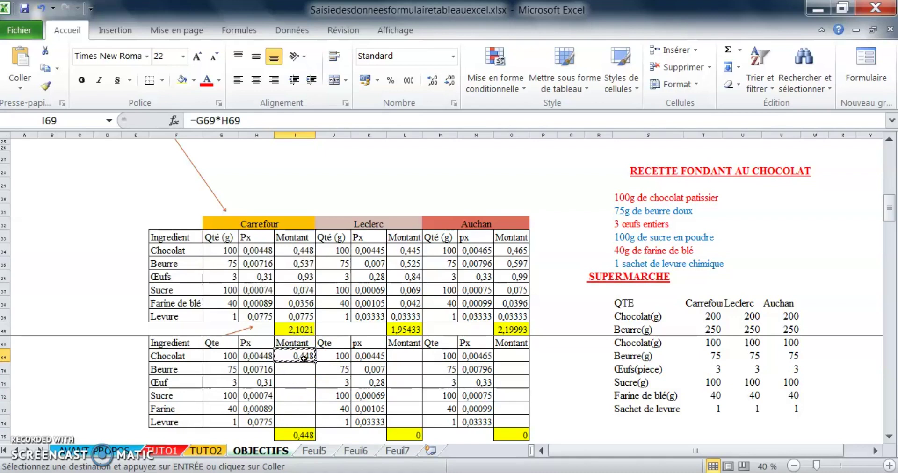
{"action": "left_click_drag", "start_coordinate": [302, 369], "coordinate": [305, 420]}
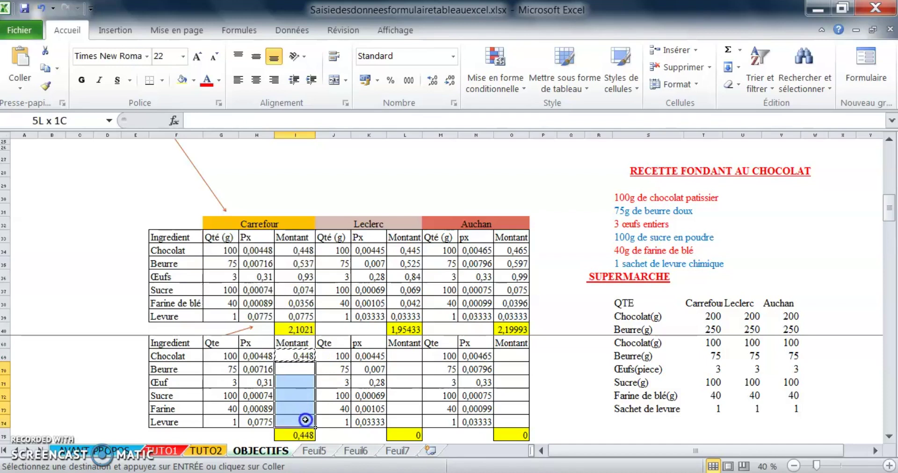
{"action": "left_click_drag", "start_coordinate": [306, 420], "coordinate": [306, 420]}
{"action": "left_click_drag", "start_coordinate": [304, 369], "coordinate": [305, 425]}
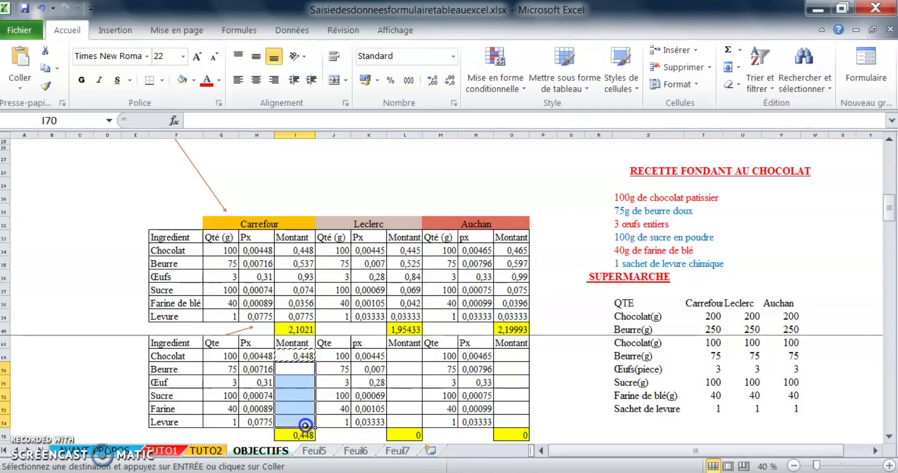
{"action": "right_click", "coordinate": [305, 369]}
{"action": "mouse_move", "coordinate": [392, 176]}
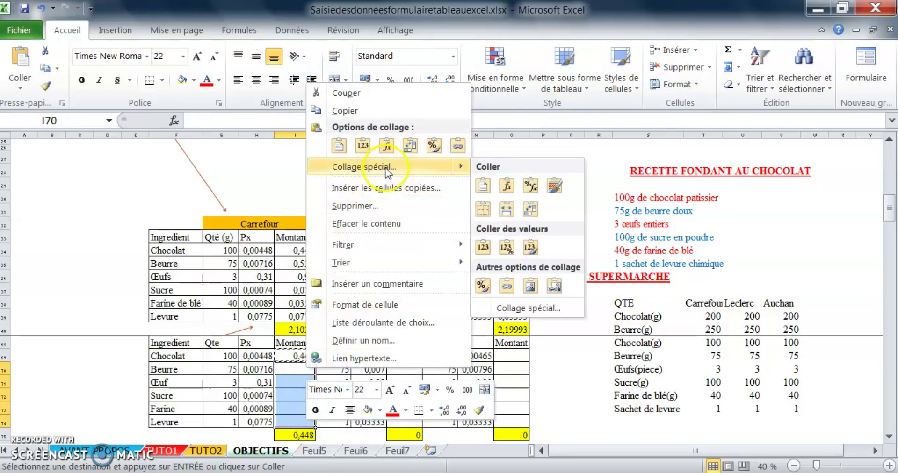
{"action": "left_click", "coordinate": [386, 169]}
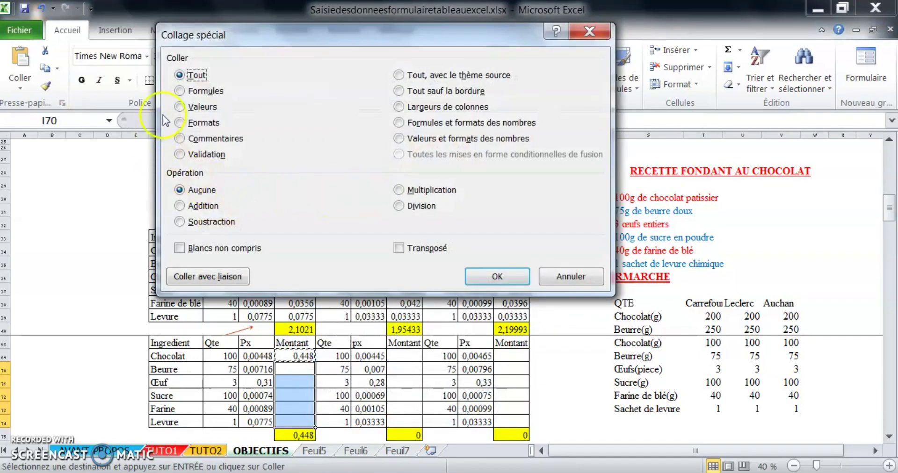
{"action": "left_click", "coordinate": [189, 93]}
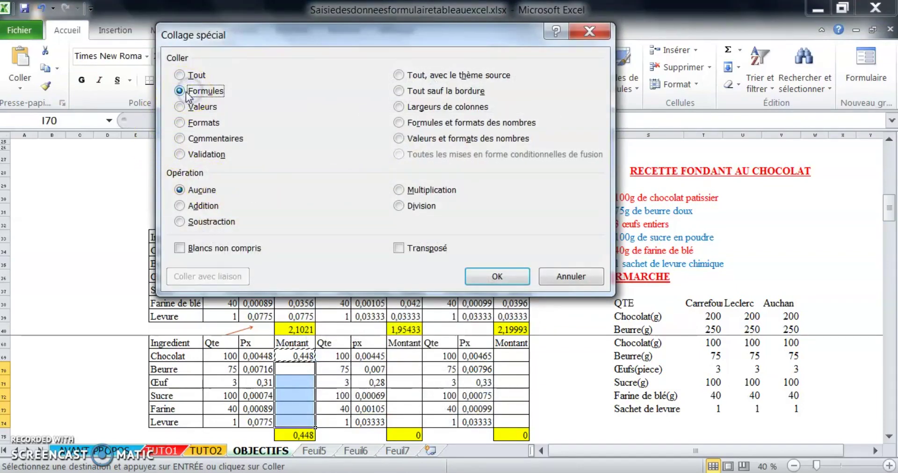
{"action": "left_click", "coordinate": [499, 276]}
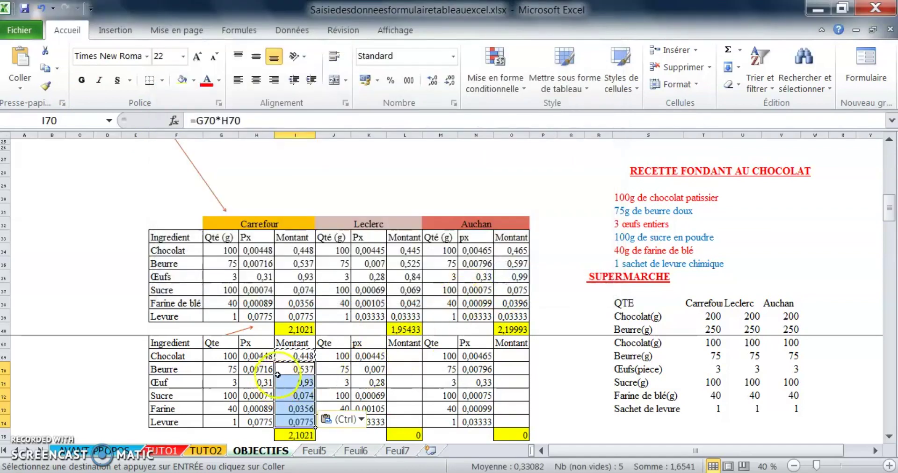
Examine the pasted Carrefour Montant formulas in I70:I74 of the lower table.
{"action": "left_click_drag", "start_coordinate": [292, 368], "coordinate": [296, 435]}
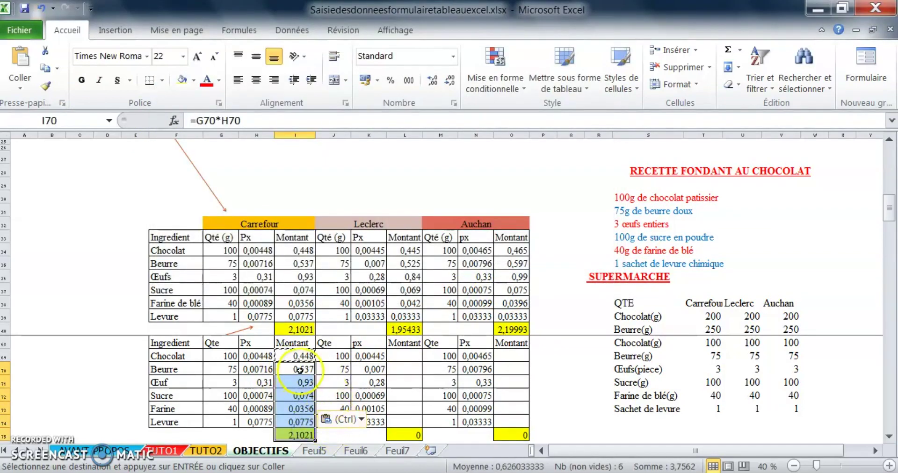
{"action": "left_click_drag", "start_coordinate": [303, 366], "coordinate": [296, 422]}
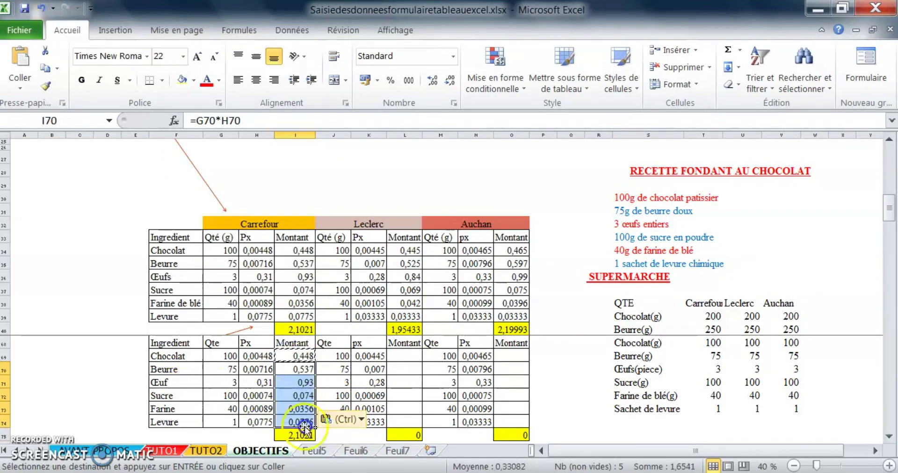
{"action": "left_click", "coordinate": [301, 396]}
{"action": "left_click", "coordinate": [301, 383]}
{"action": "left_click", "coordinate": [301, 396]}
{"action": "left_click", "coordinate": [301, 418]}
{"action": "left_click", "coordinate": [301, 396]}
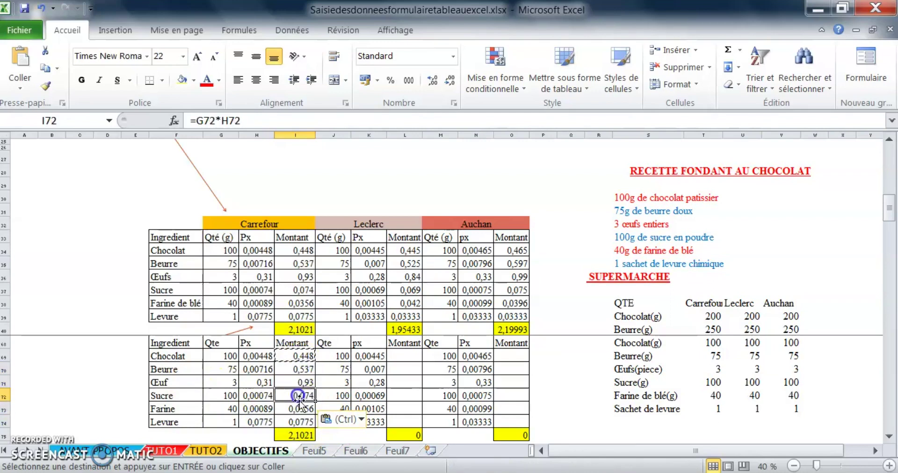
Clear the Carrefour Montant total in I75 and check the ingredient formulas above it.
{"action": "left_click", "coordinate": [299, 433]}
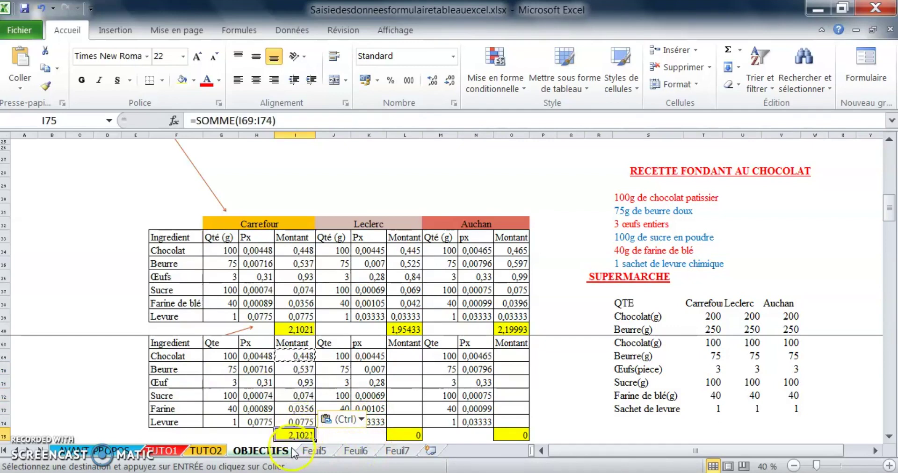
{"action": "key", "text": "Delete"}
{"action": "left_click", "coordinate": [296, 356]}
{"action": "left_click", "coordinate": [303, 396]}
{"action": "left_click", "coordinate": [306, 409]}
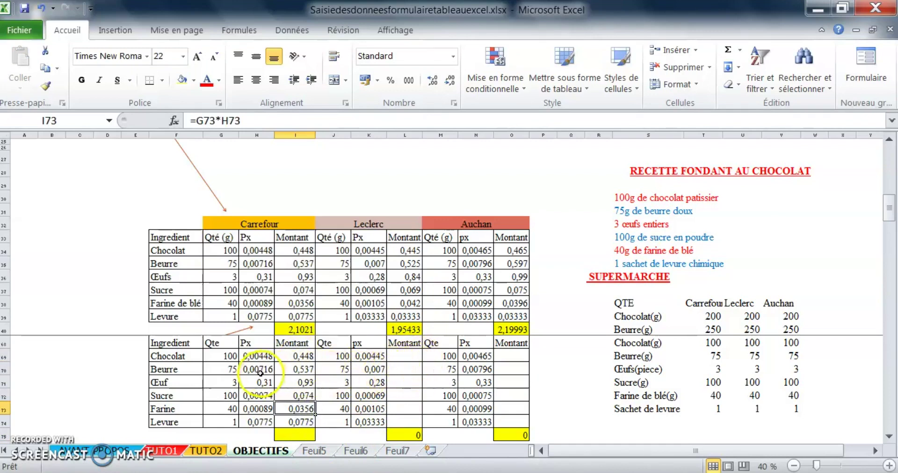
Copy the Carrefour Montant formulas from I69:I74 and paste them into L69:L74 for the Leclerc ingredients.
{"action": "left_click", "coordinate": [303, 356]}
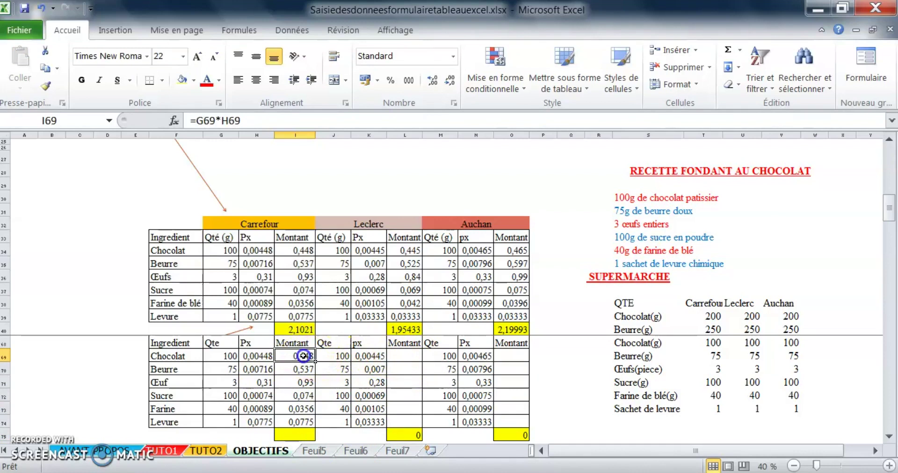
{"action": "left_click", "coordinate": [406, 355]}
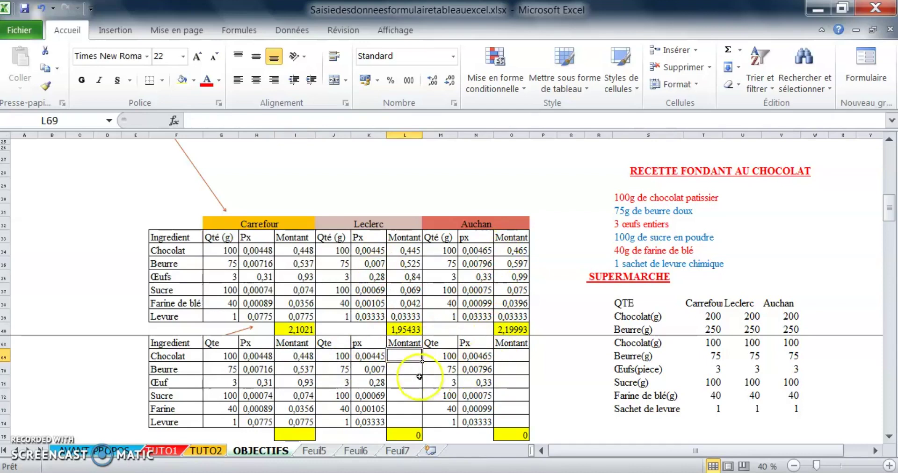
{"action": "left_click", "coordinate": [299, 356]}
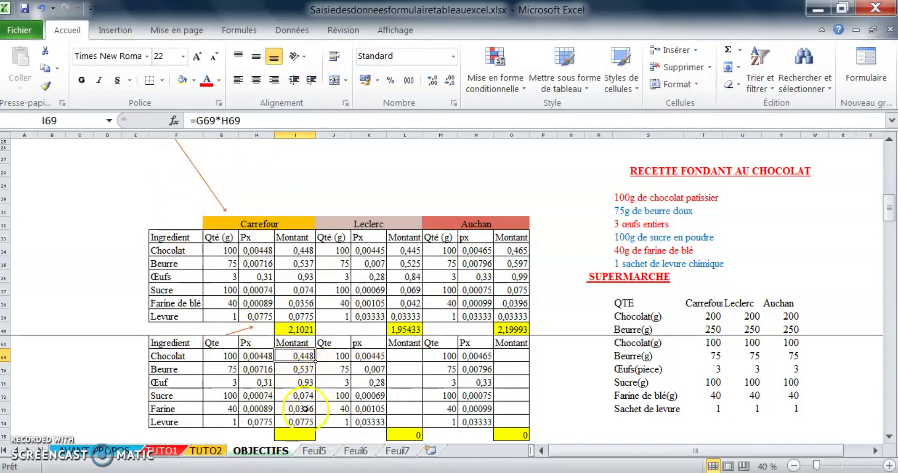
{"action": "left_click", "coordinate": [305, 423]}
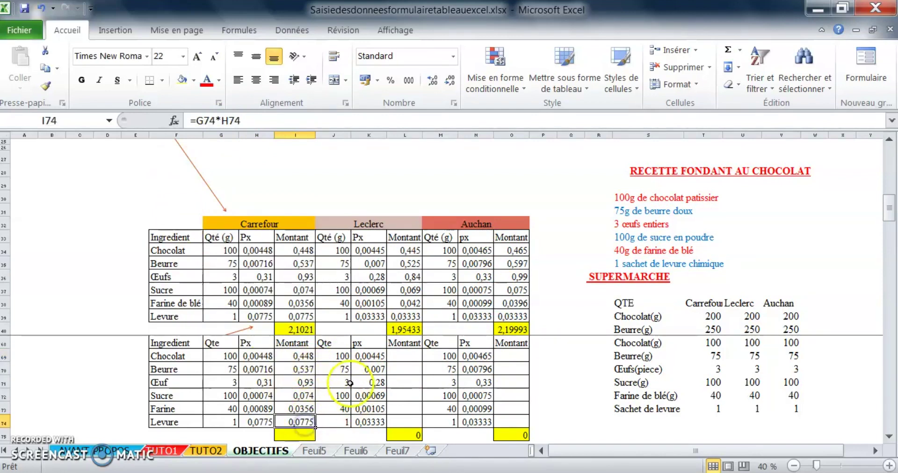
{"action": "left_click_drag", "start_coordinate": [300, 356], "coordinate": [300, 422]}
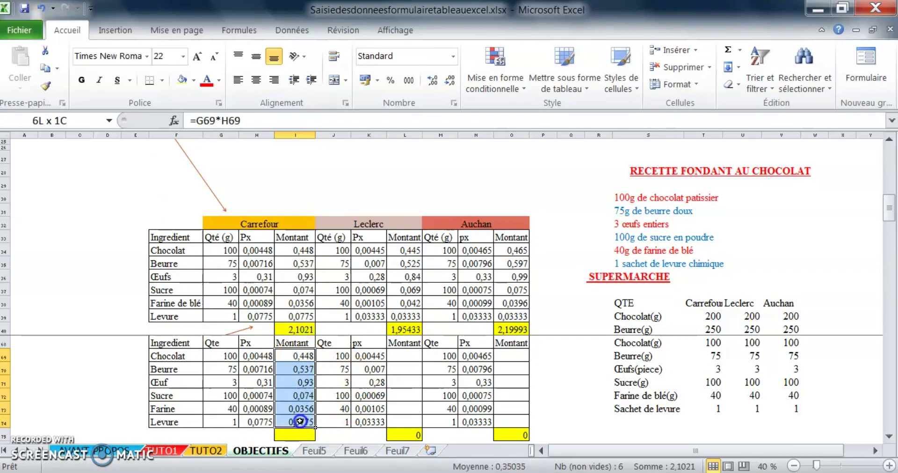
{"action": "left_click_drag", "start_coordinate": [408, 357], "coordinate": [412, 421]}
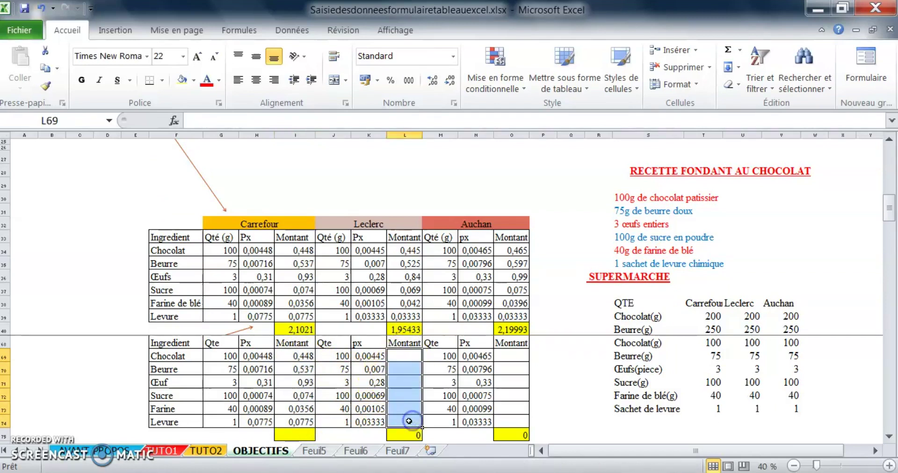
{"action": "left_click_drag", "start_coordinate": [300, 357], "coordinate": [304, 422]}
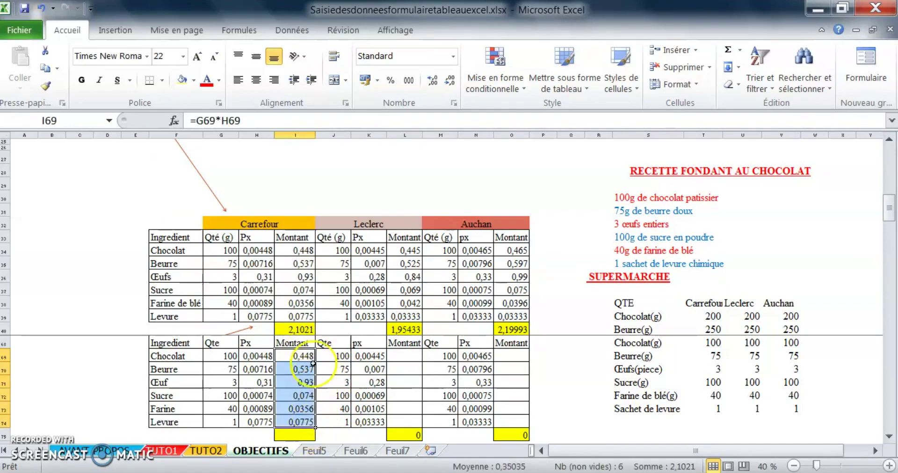
{"action": "left_click_drag", "start_coordinate": [304, 355], "coordinate": [309, 423]}
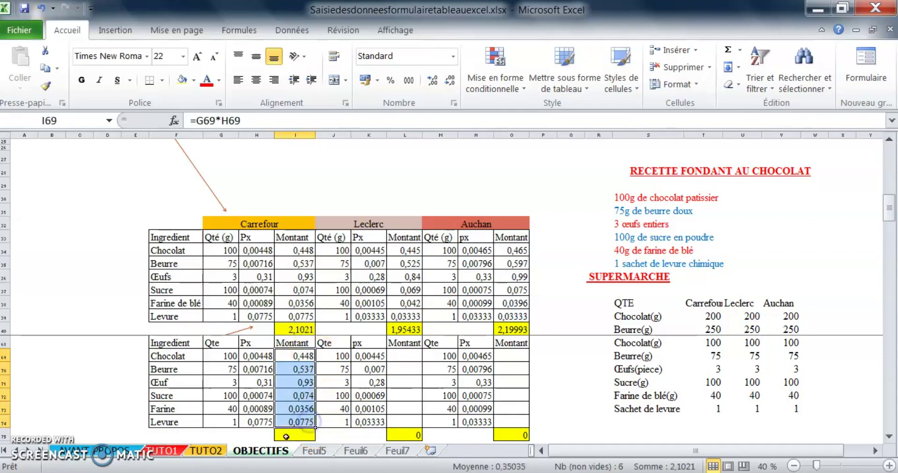
{"action": "key", "text": "ctrl+c"}
{"action": "left_click", "coordinate": [406, 356]}
{"action": "key", "text": "ctrl+v"}
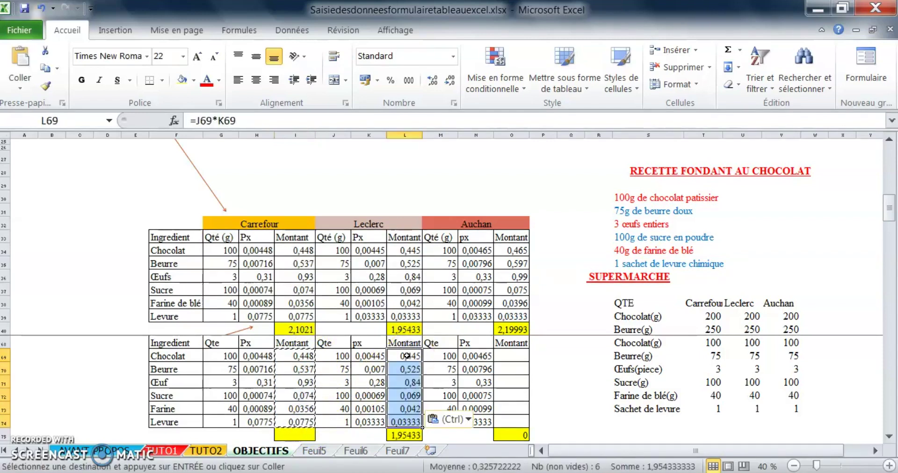
Compare the Chocolat Montant formulas in I69 and L69 and check which Leclerc quantity and price cells L69 references.
{"action": "left_click", "coordinate": [304, 356]}
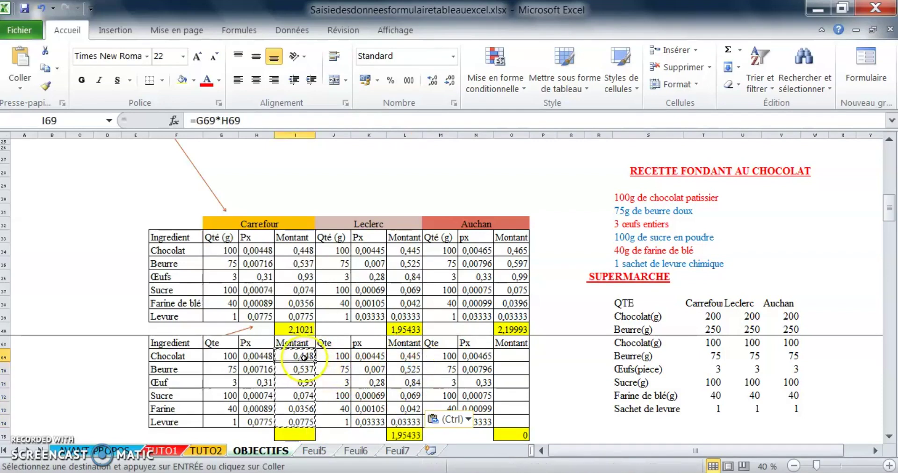
{"action": "left_click", "coordinate": [370, 357]}
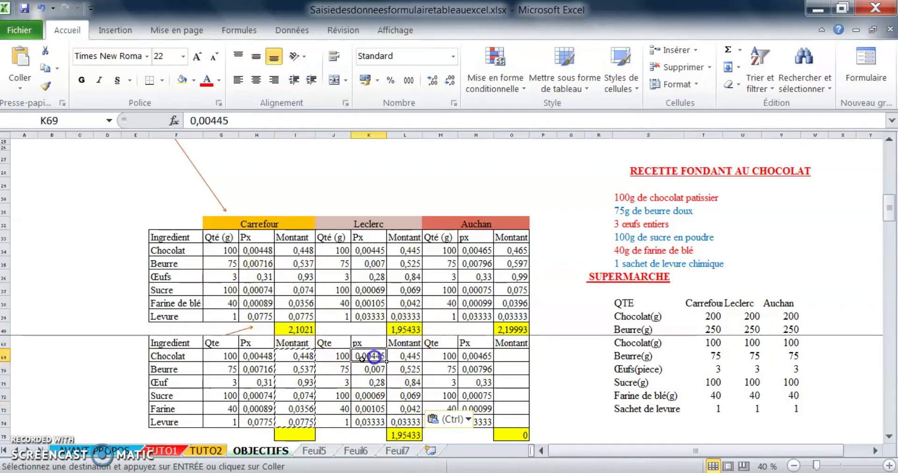
{"action": "left_click", "coordinate": [340, 358]}
{"action": "left_click", "coordinate": [405, 357]}
{"action": "left_click", "coordinate": [367, 359]}
{"action": "left_click", "coordinate": [343, 358]}
{"action": "left_click", "coordinate": [413, 357]}
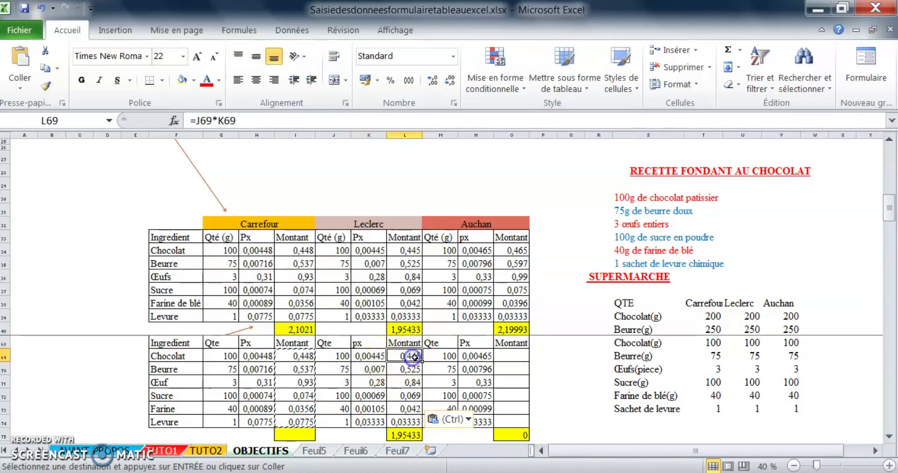
{"action": "left_click", "coordinate": [308, 358]}
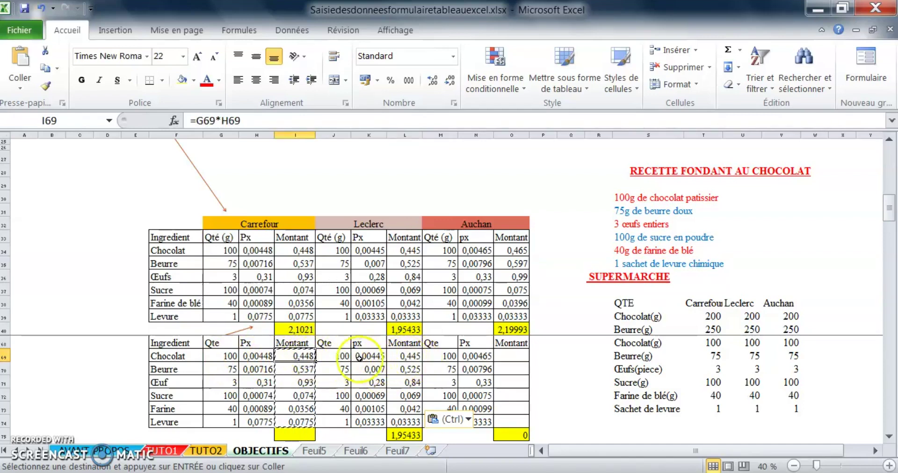
{"action": "left_click", "coordinate": [416, 357]}
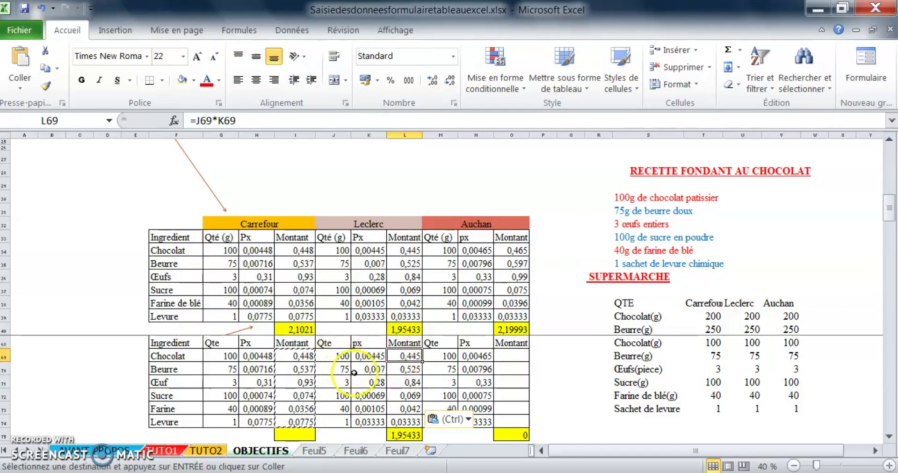
{"action": "key", "text": "F2"}
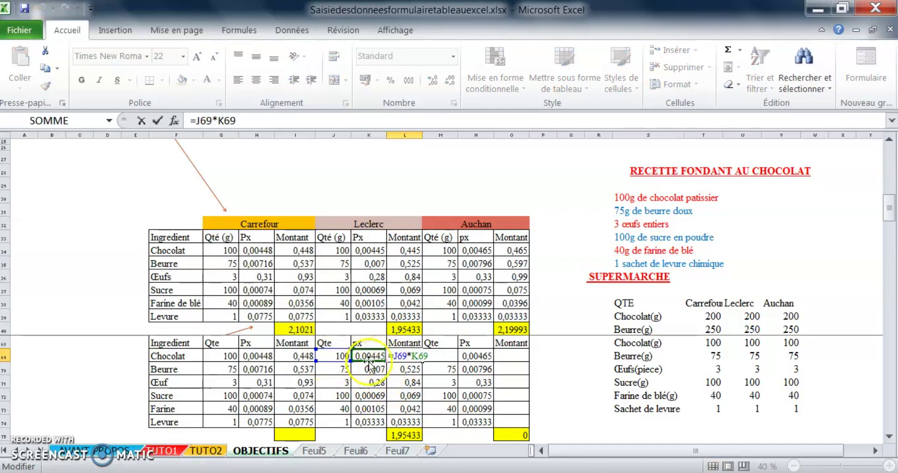
{"action": "key", "text": "Escape"}
Copy the Leclerc Montant formulas from L69:L74 into O69:O74 for Auchan and review the Carrefour and Leclerc formulas.
{"action": "left_click_drag", "start_coordinate": [412, 356], "coordinate": [410, 415]}
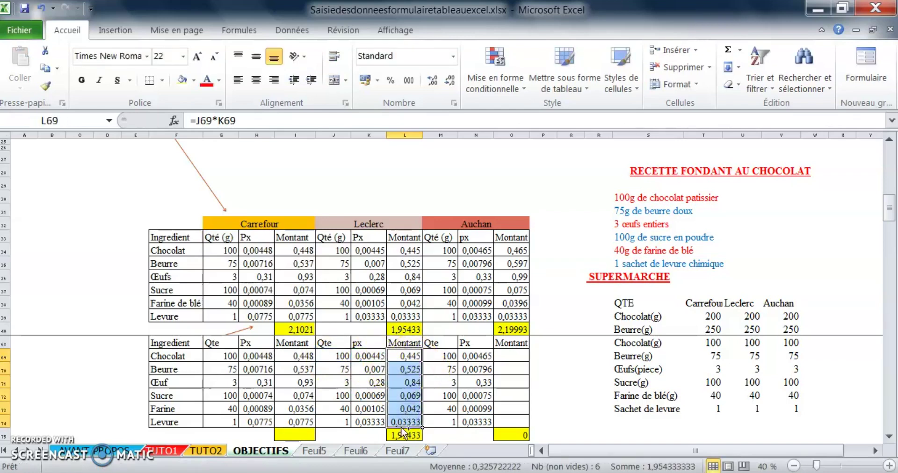
{"action": "key", "text": "ctrl+c"}
{"action": "left_click", "coordinate": [518, 353]}
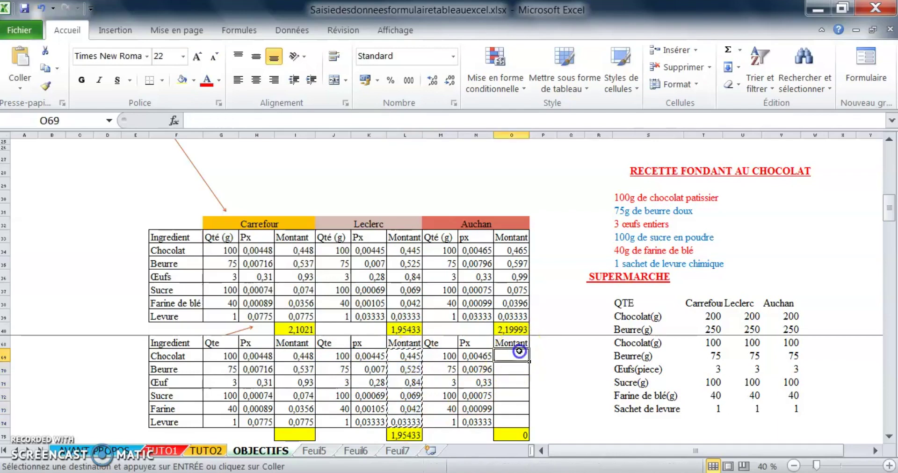
{"action": "key", "text": "ctrl+v"}
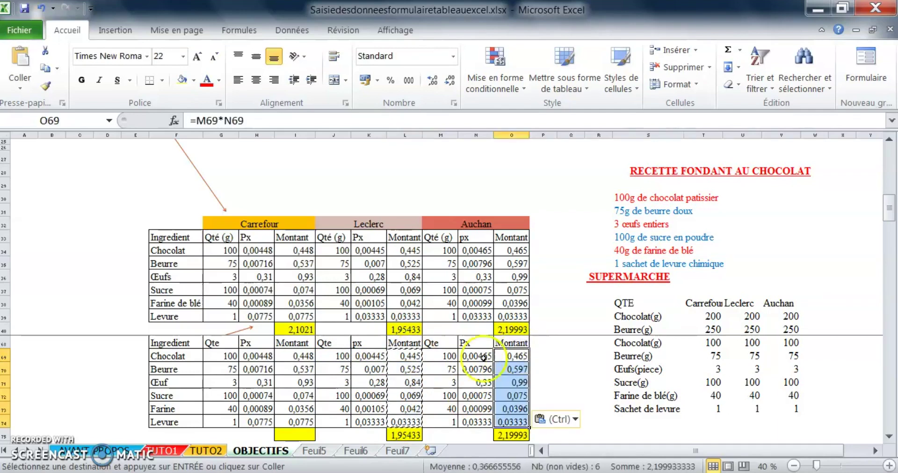
{"action": "left_click", "coordinate": [304, 354]}
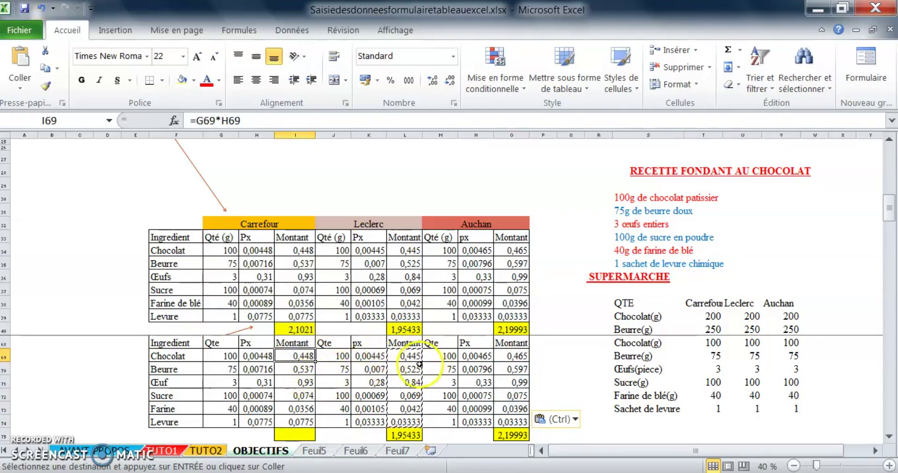
{"action": "left_click", "coordinate": [408, 423]}
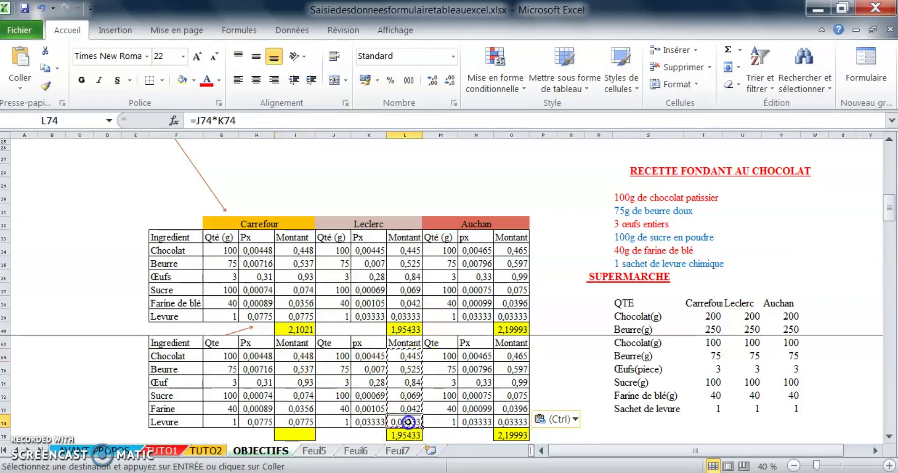
{"action": "left_click", "coordinate": [406, 357]}
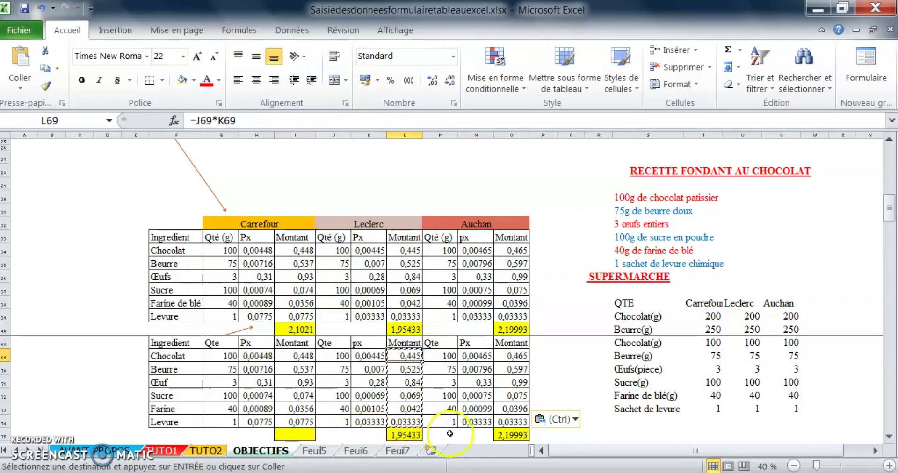
Clear the Leclerc and Auchan Montant totals in L75 and O75.
{"action": "left_click", "coordinate": [406, 435]}
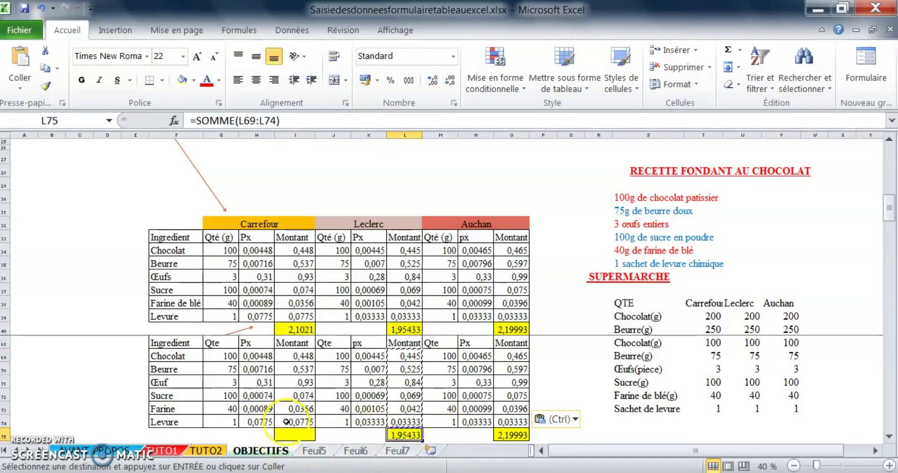
{"action": "left_click", "coordinate": [528, 436]}
{"action": "left_click", "coordinate": [405, 436]}
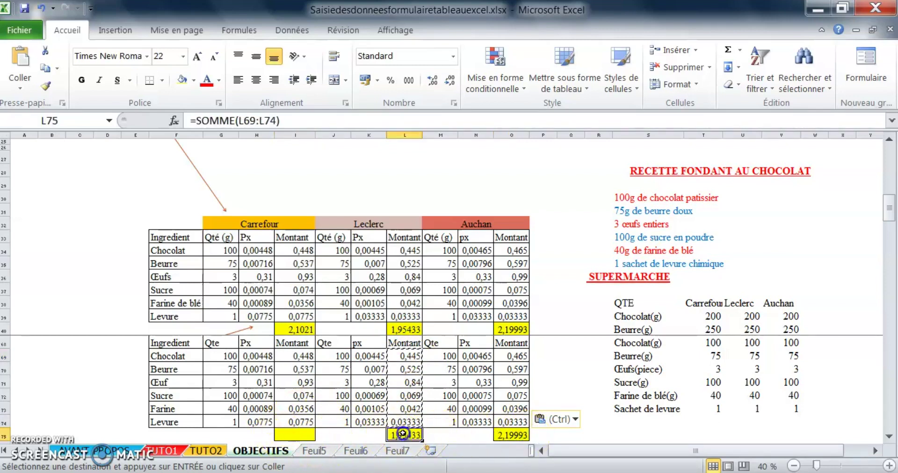
{"action": "key", "text": "Delete"}
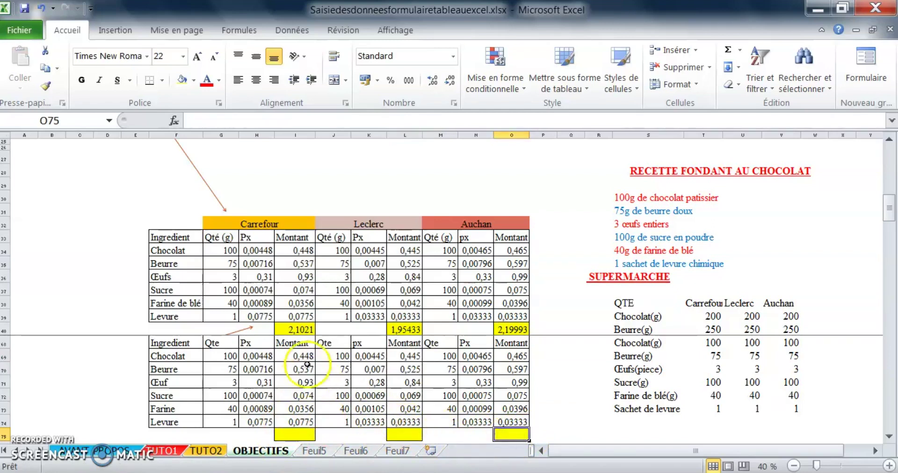
Review the three Montant ranges and total the Carrefour amounts in I75 with =SOMME(I69:I74).
{"action": "left_click_drag", "start_coordinate": [300, 357], "coordinate": [307, 421]}
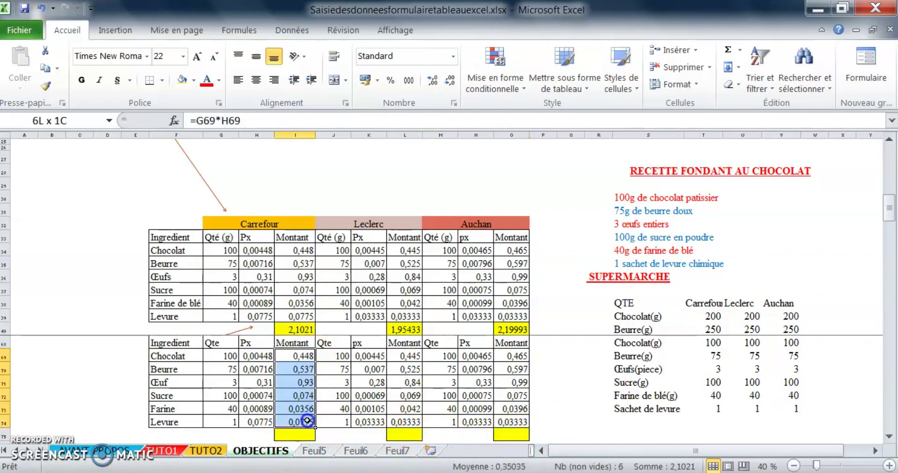
{"action": "left_click_drag", "start_coordinate": [405, 357], "coordinate": [409, 422]}
{"action": "left_click_drag", "start_coordinate": [513, 356], "coordinate": [515, 420]}
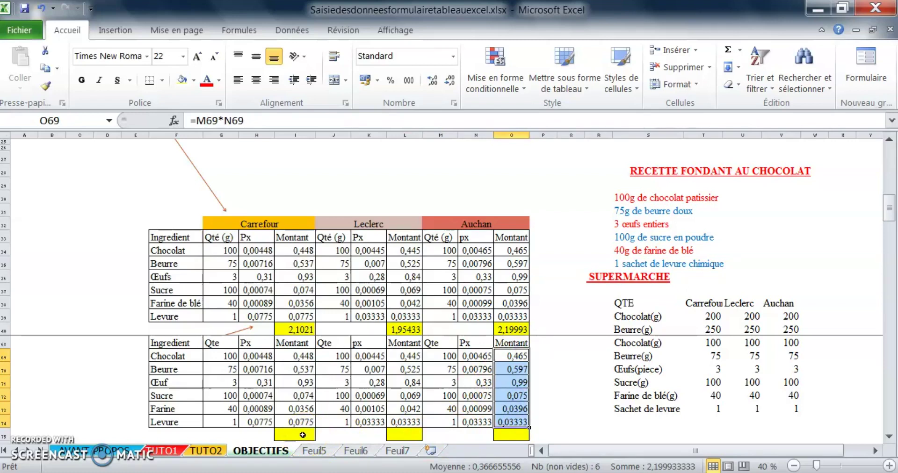
{"action": "left_click", "coordinate": [302, 438]}
{"action": "left_click", "coordinate": [302, 437]}
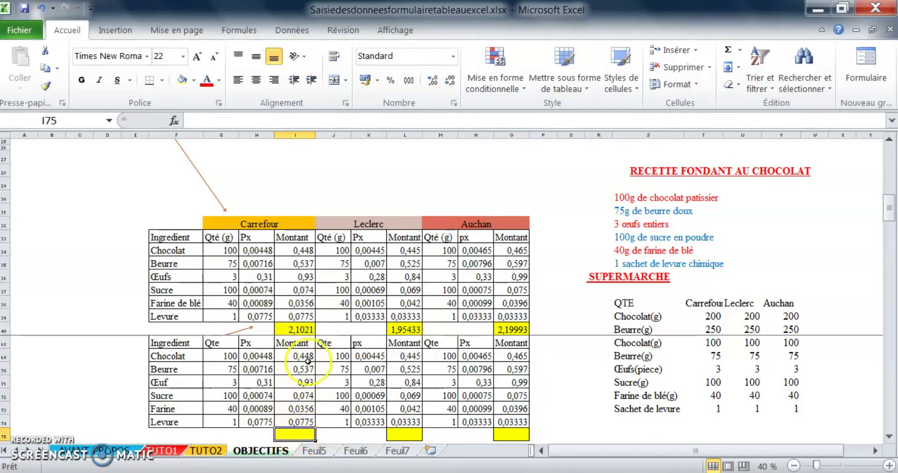
{"action": "left_click", "coordinate": [308, 352]}
{"action": "left_click_drag", "start_coordinate": [308, 352], "coordinate": [306, 422]}
{"action": "left_click", "coordinate": [307, 434]}
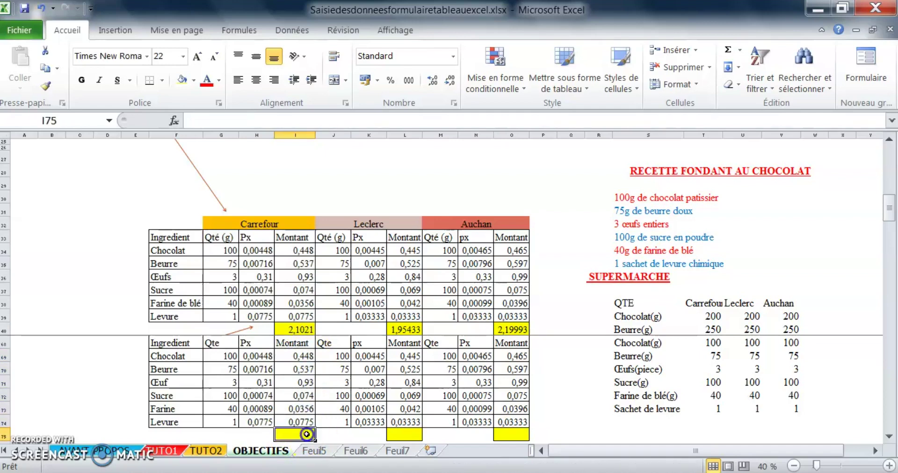
{"action": "left_click", "coordinate": [728, 52]}
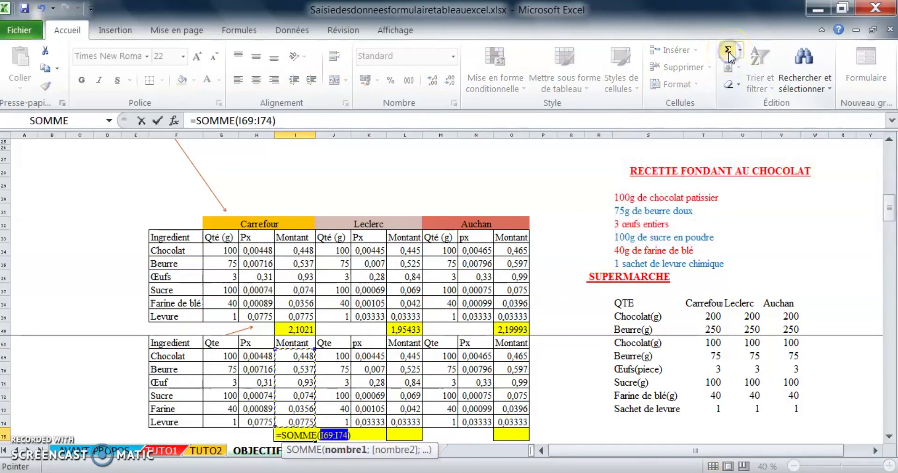
{"action": "key", "text": "Return"}
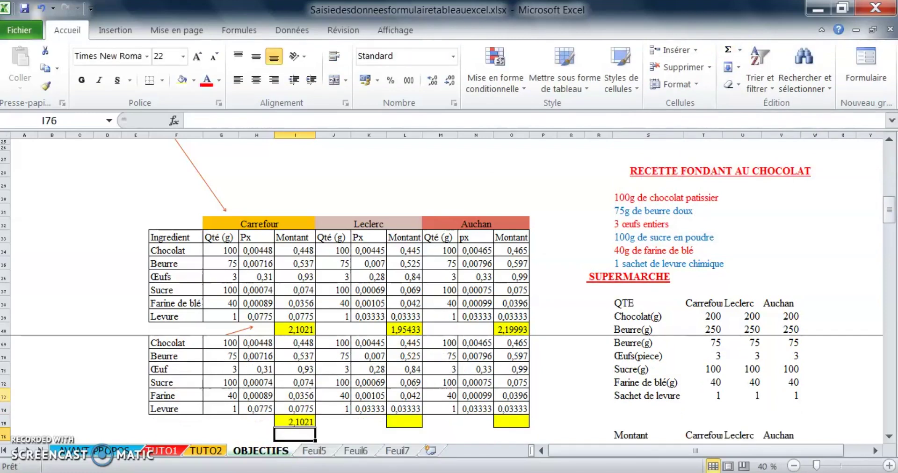
Copy the Carrefour total formula from I75 into L75 and O75 and check the Carrefour and Leclerc Montant ranges.
{"action": "left_click", "coordinate": [303, 423]}
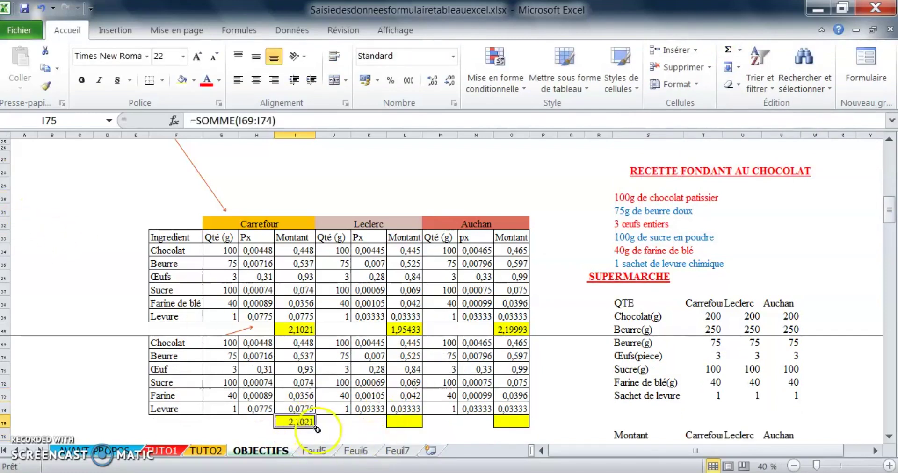
{"action": "key", "text": "ctrl+c"}
{"action": "left_click", "coordinate": [405, 419]}
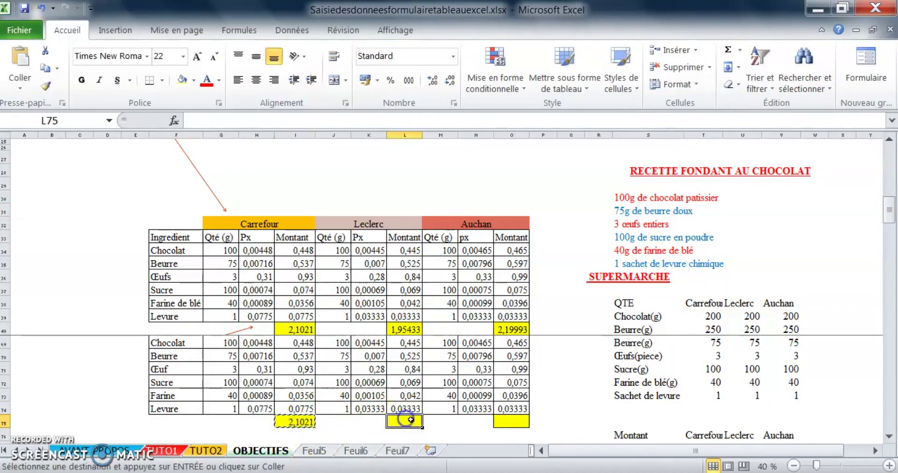
{"action": "key", "text": "ctrl+v"}
{"action": "left_click", "coordinate": [511, 420]}
{"action": "key", "text": "ctrl+v"}
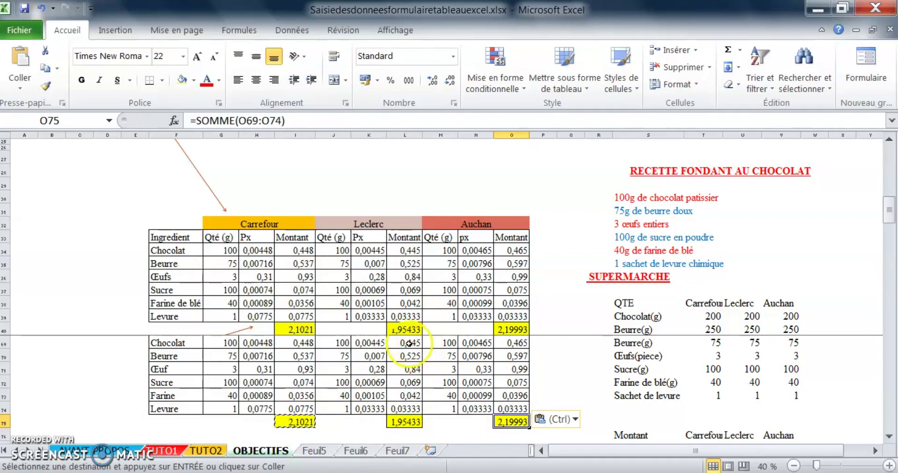
{"action": "left_click_drag", "start_coordinate": [296, 344], "coordinate": [296, 411]}
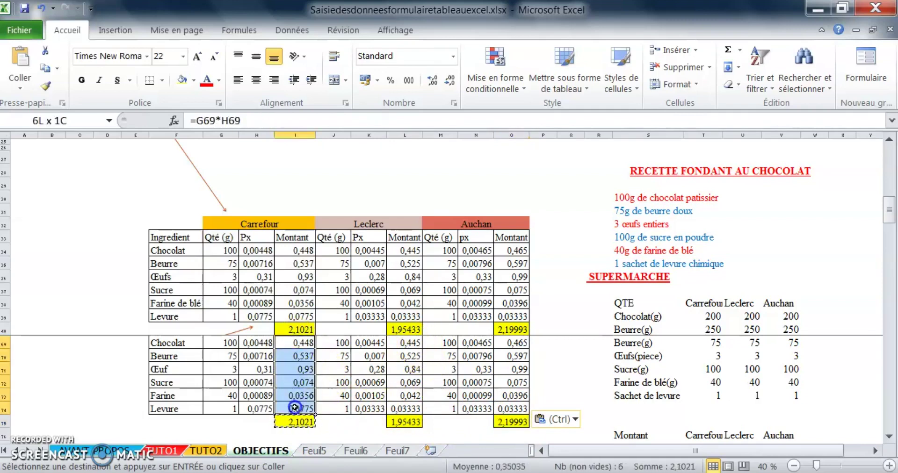
{"action": "left_click_drag", "start_coordinate": [405, 344], "coordinate": [399, 413]}
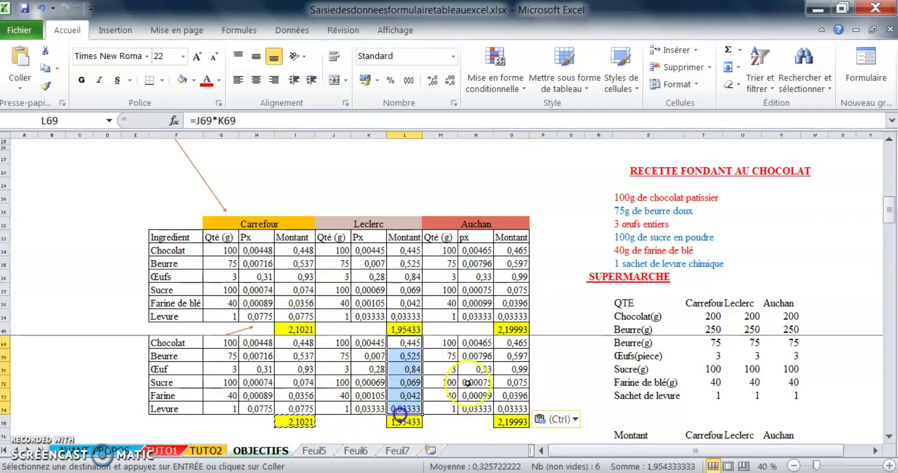
Review the Auchan Montant range and the rest of the rebuilt comparison table.
{"action": "left_click_drag", "start_coordinate": [507, 345], "coordinate": [507, 380]}
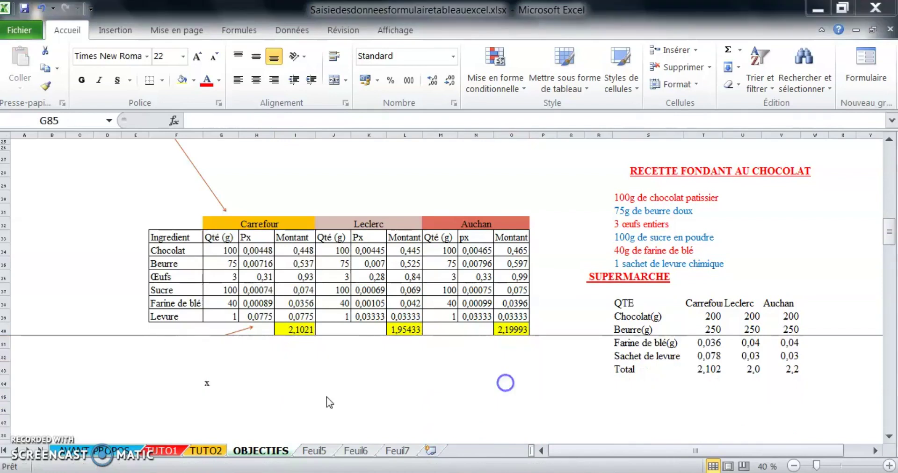
{"action": "left_click", "coordinate": [327, 398]}
{"action": "scroll", "coordinate": [355, 393], "scroll_direction": "up", "scroll_amount": 7}
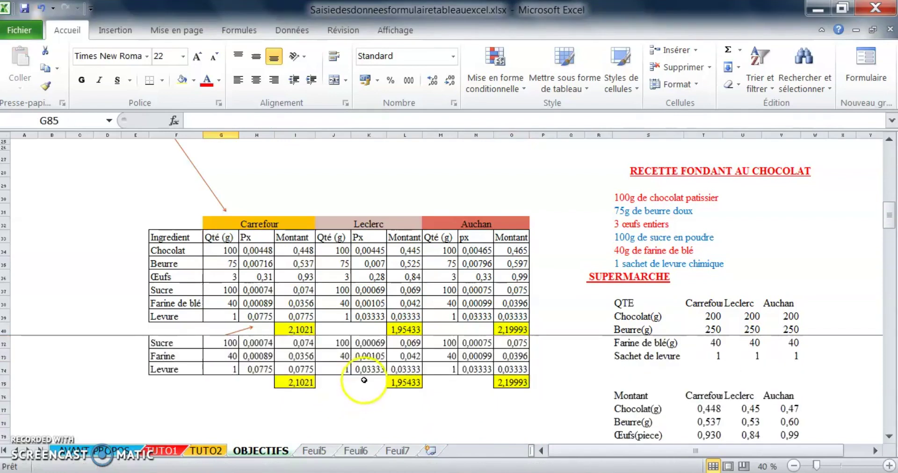
{"action": "scroll", "coordinate": [378, 381], "scroll_direction": "down", "scroll_amount": 3}
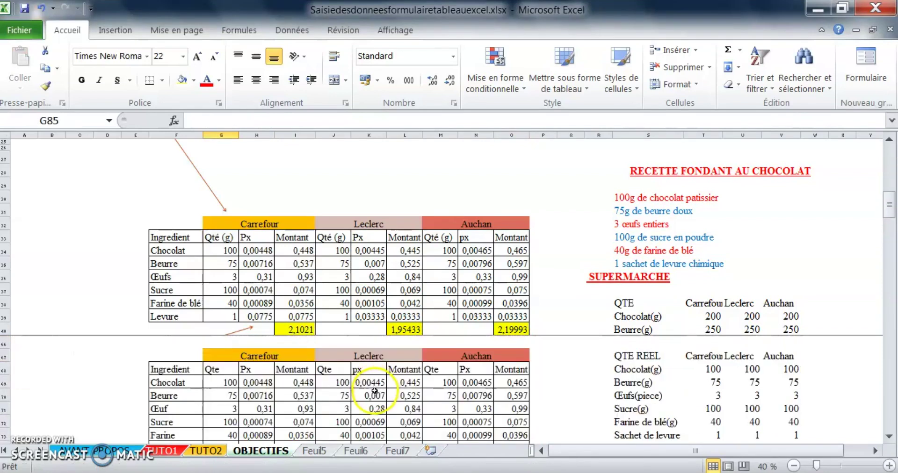
{"action": "scroll", "coordinate": [307, 390], "scroll_direction": "up", "scroll_amount": 1}
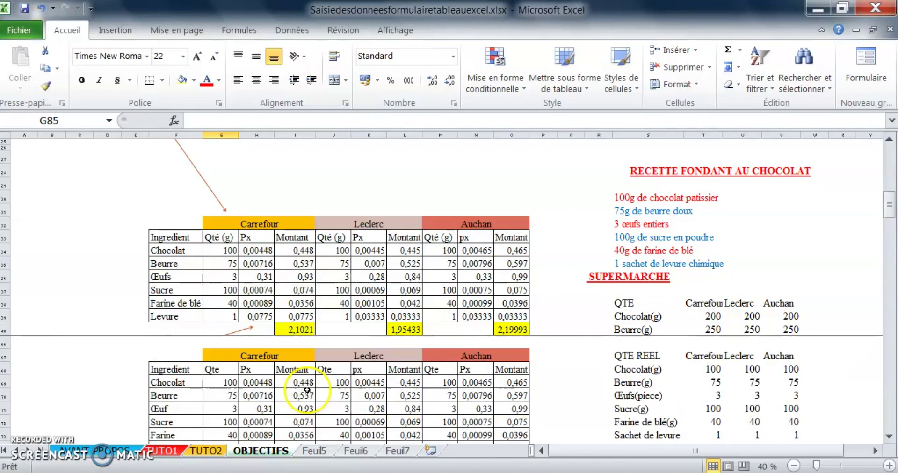
Check the Carrefour Montant formulas and clear the amounts in I70:I74, keeping the Chocolat formula in I69.
{"action": "left_click", "coordinate": [309, 383]}
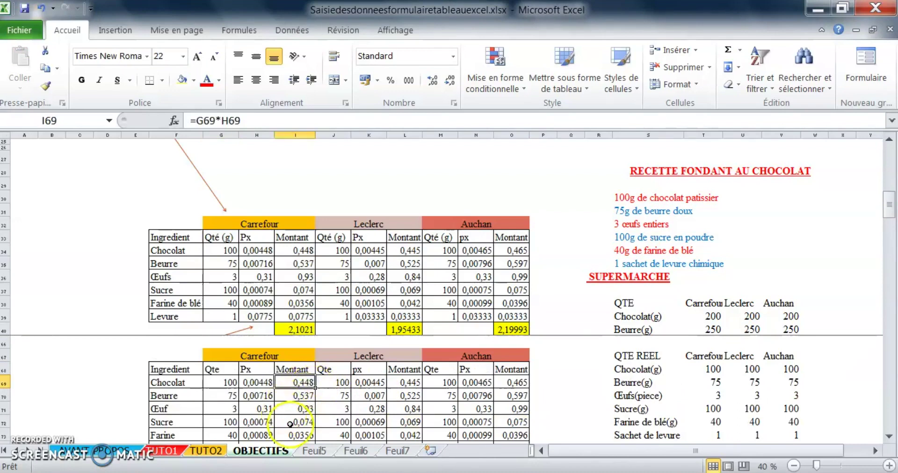
{"action": "left_click_drag", "start_coordinate": [294, 396], "coordinate": [302, 420]}
{"action": "left_click", "coordinate": [299, 410]}
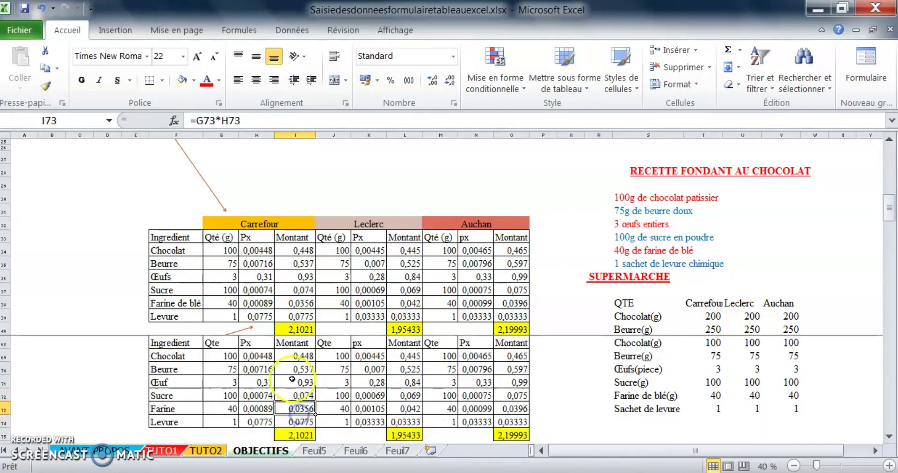
{"action": "left_click_drag", "start_coordinate": [300, 369], "coordinate": [299, 423]}
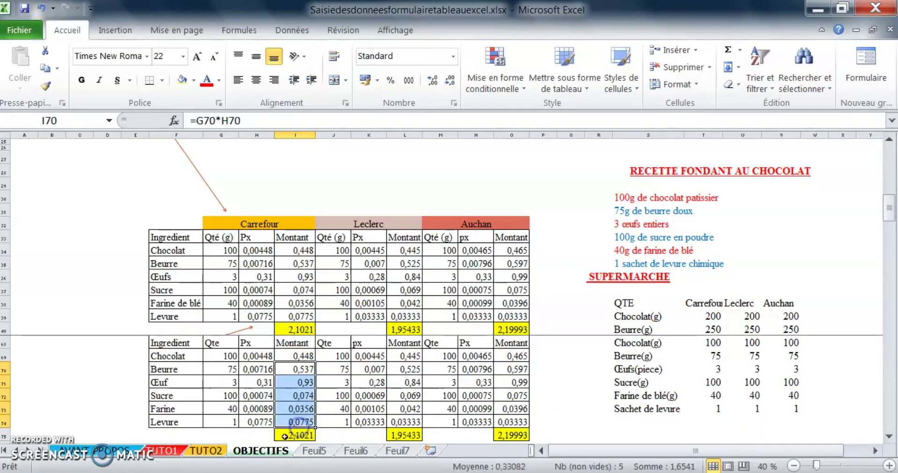
{"action": "key", "text": "Delete"}
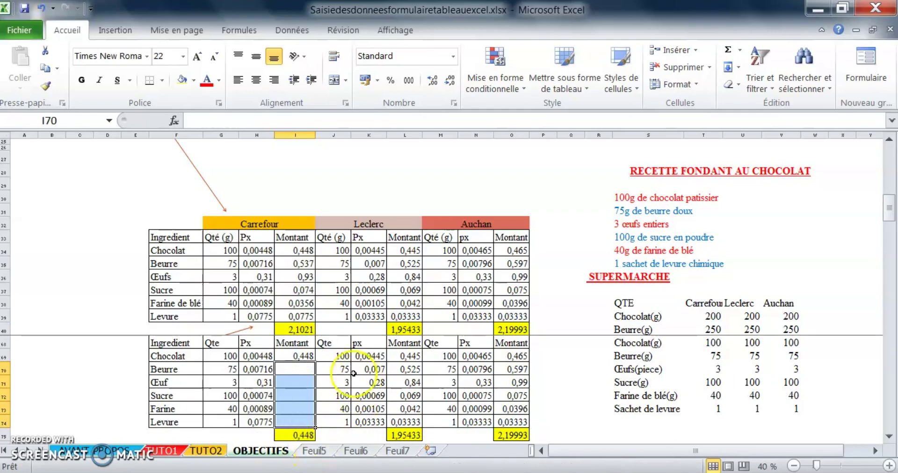
Fill the Chocolat formula =G69*H69 from I69 down to I74 for the remaining Carrefour ingredients.
{"action": "left_click", "coordinate": [304, 357]}
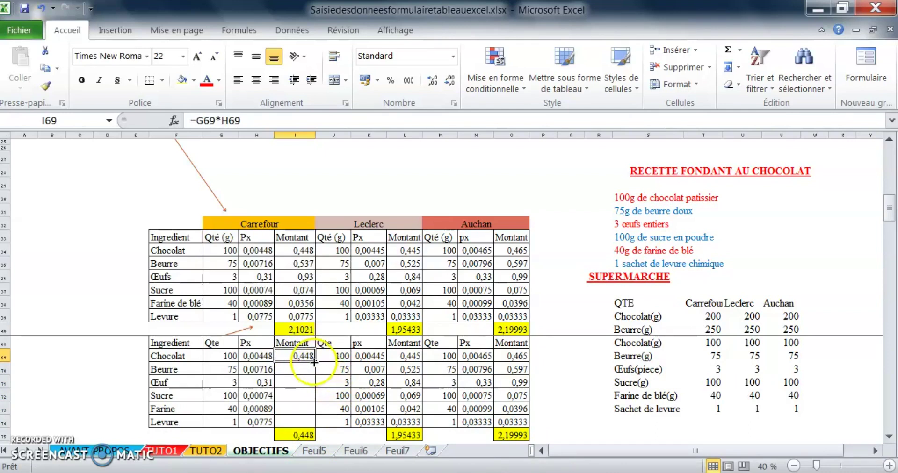
{"action": "left_click_drag", "start_coordinate": [314, 362], "coordinate": [316, 422]}
{"action": "left_click_drag", "start_coordinate": [304, 353], "coordinate": [306, 417]}
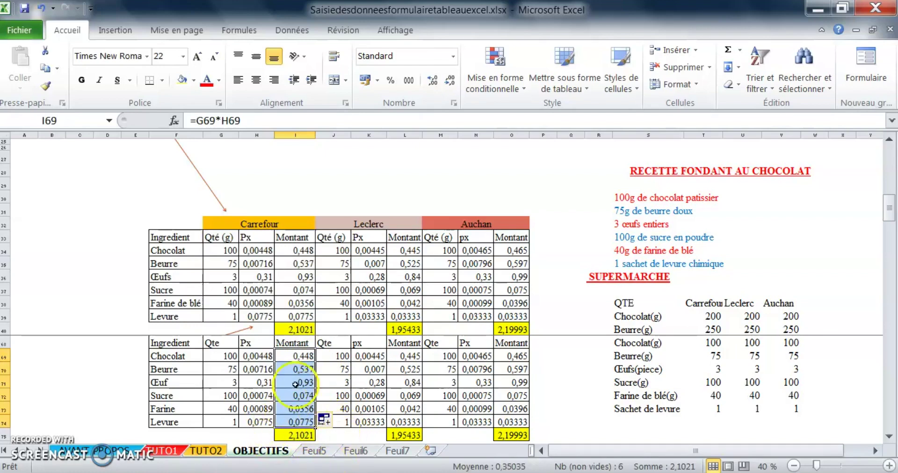
Enter x in the empty cell H78 below the rebuilt table and keep that cell active.
{"action": "scroll", "coordinate": [295, 384], "scroll_direction": "down", "scroll_amount": 1}
{"action": "left_click_drag", "start_coordinate": [164, 419], "coordinate": [470, 423]}
{"action": "scroll", "coordinate": [467, 421], "scroll_direction": "down", "scroll_amount": 1}
{"action": "left_click", "coordinate": [290, 421]}
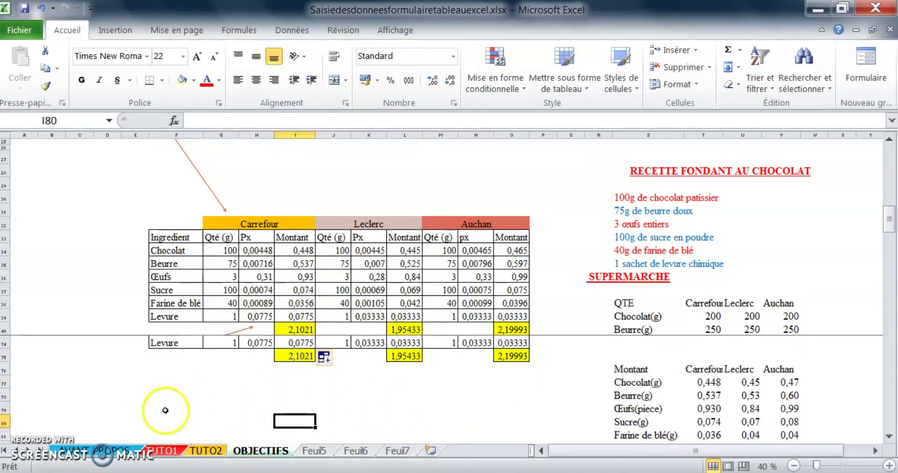
{"action": "left_click_drag", "start_coordinate": [215, 394], "coordinate": [258, 397]}
{"action": "left_click", "coordinate": [222, 393]}
{"action": "left_click", "coordinate": [247, 393]}
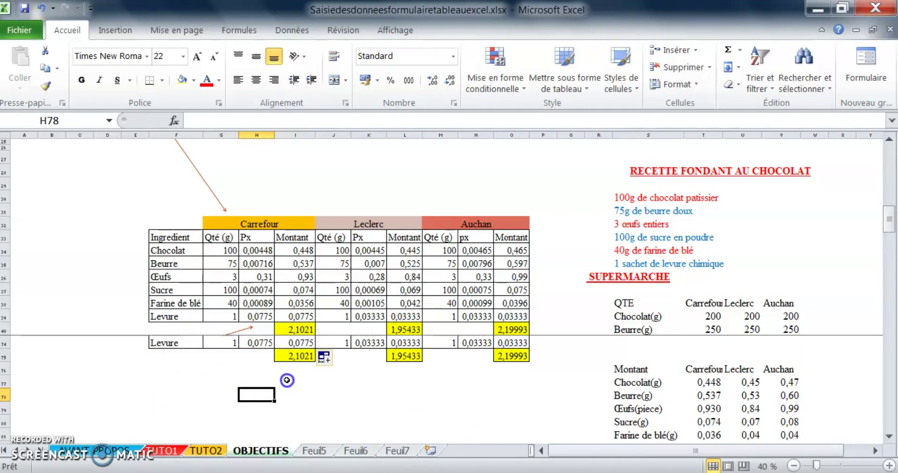
{"action": "type", "text": "x"}
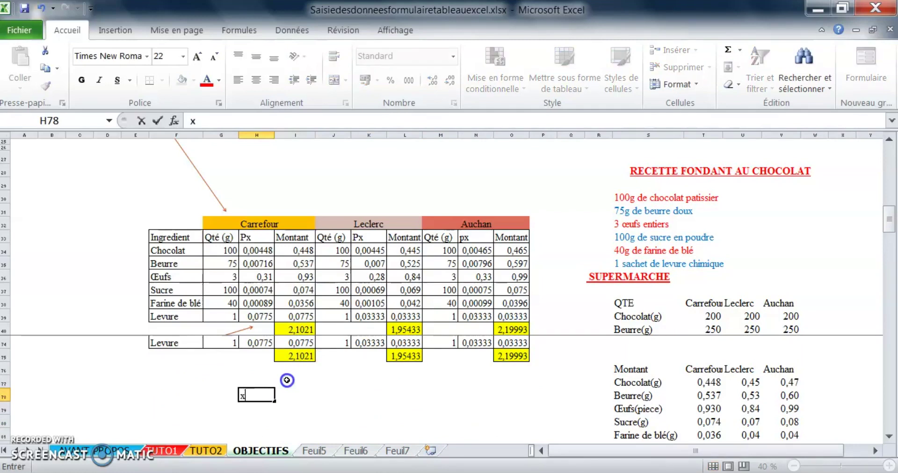
{"action": "key", "text": "Return"}
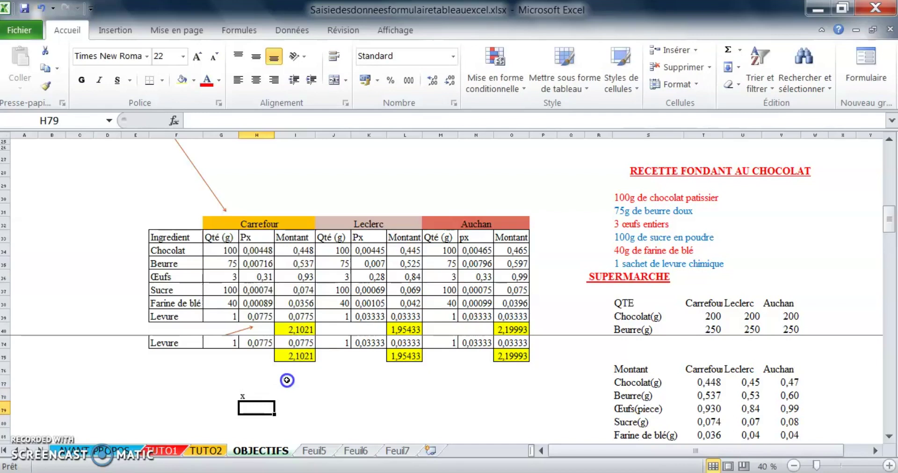
{"action": "key", "text": "Up"}
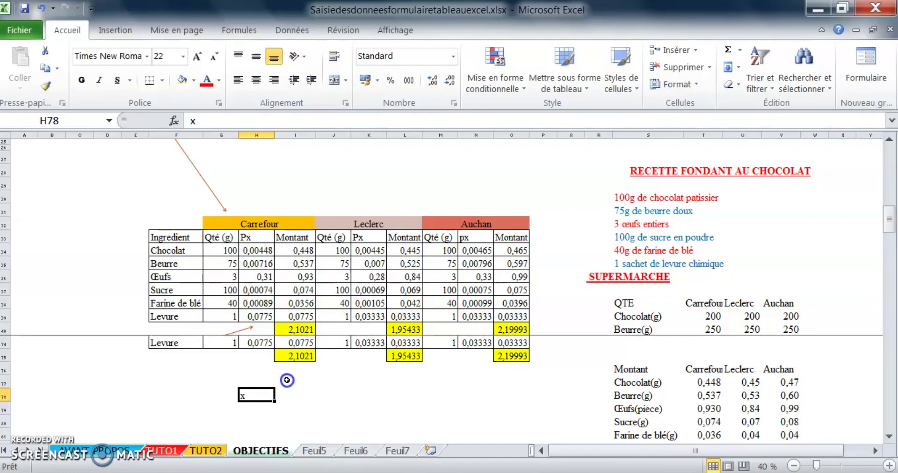
Demonstrate selecting single-row ranges from the x cell, H78:K78 and H78:J78, and moving to I78.
{"action": "left_click_drag", "start_coordinate": [246, 419], "coordinate": [358, 398]}
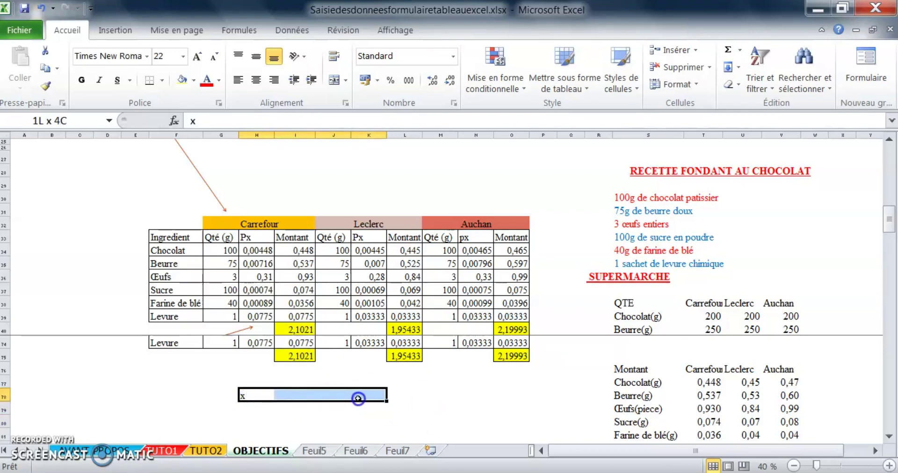
{"action": "left_click", "coordinate": [268, 410]}
{"action": "left_click_drag", "start_coordinate": [254, 398], "coordinate": [361, 394]}
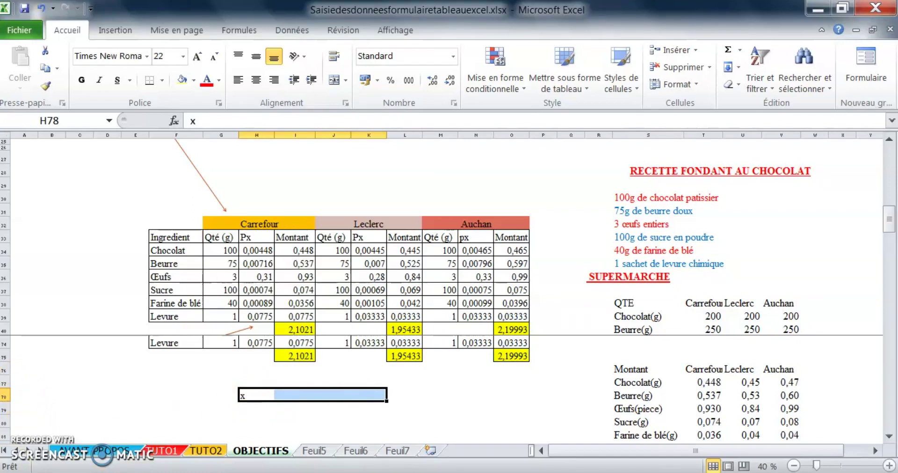
{"action": "left_click_drag", "start_coordinate": [255, 395], "coordinate": [333, 396]}
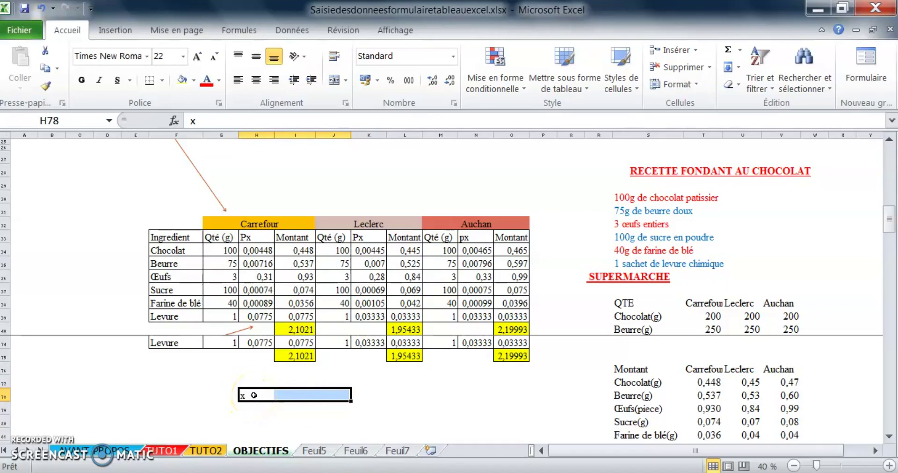
{"action": "key", "text": "Return"}
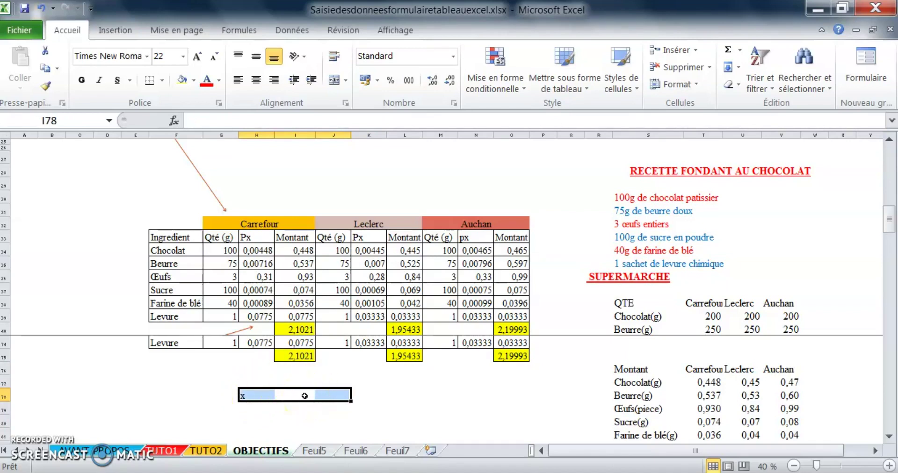
{"action": "left_click", "coordinate": [304, 396]}
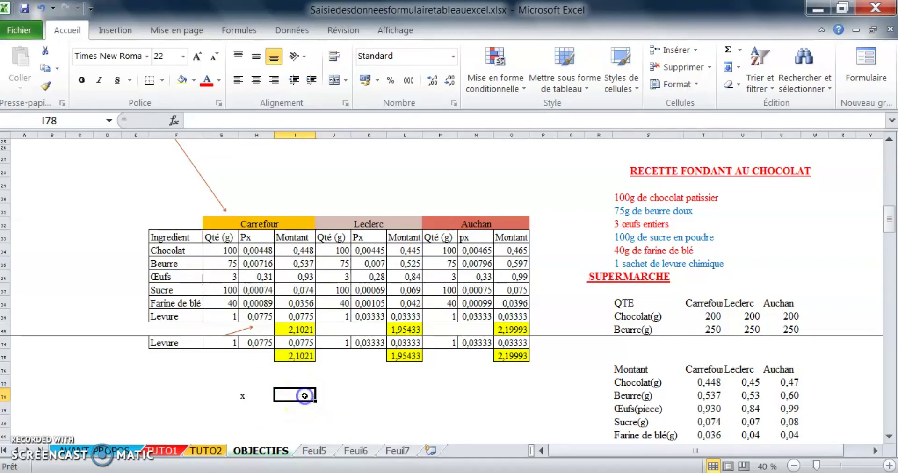
Demonstrate selecting the multi-row block H78:K82 starting from the x cell.
{"action": "left_click_drag", "start_coordinate": [242, 395], "coordinate": [361, 413]}
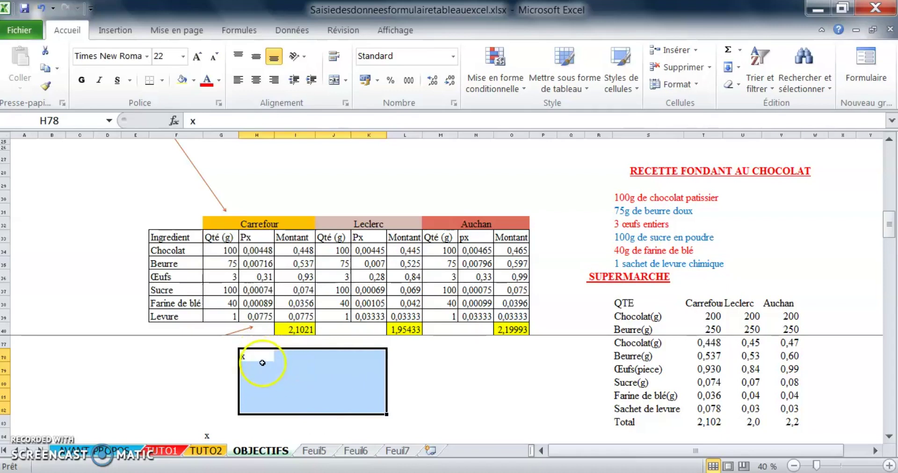
{"action": "left_click_drag", "start_coordinate": [257, 358], "coordinate": [364, 403]}
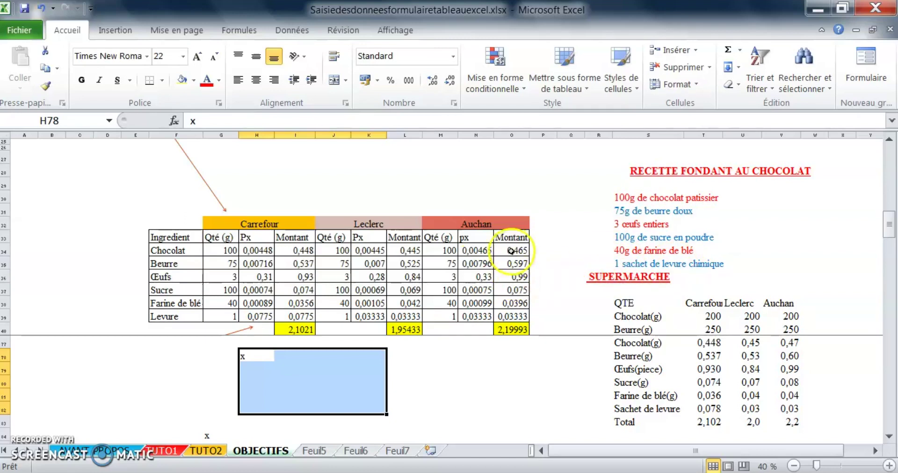
{"action": "left_click_drag", "start_coordinate": [254, 381], "coordinate": [287, 384]}
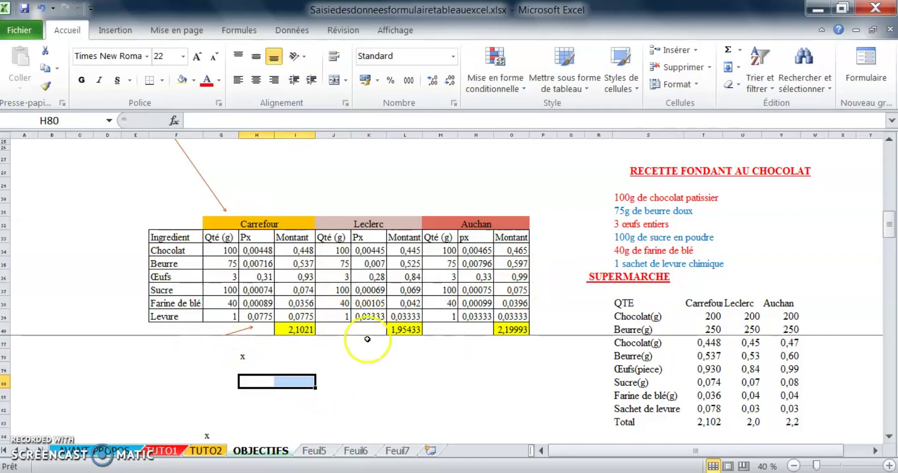
{"action": "left_click", "coordinate": [247, 359]}
{"action": "left_click_drag", "start_coordinate": [247, 359], "coordinate": [367, 413]}
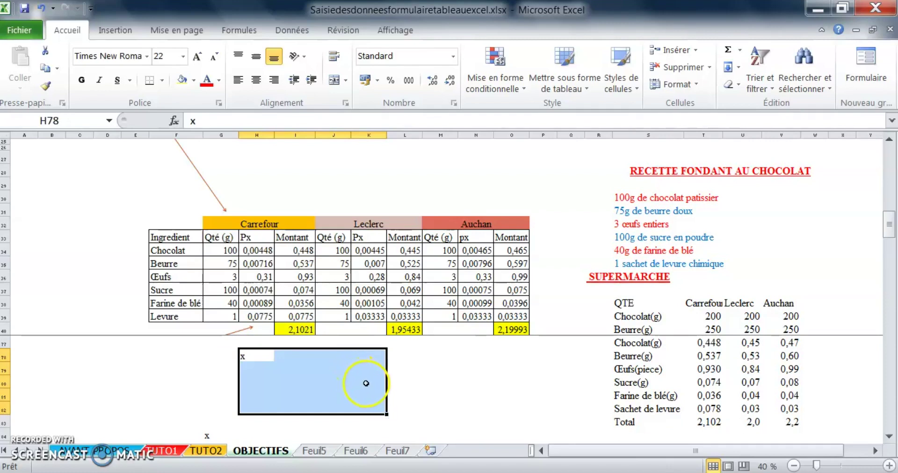
{"action": "left_click", "coordinate": [325, 381]}
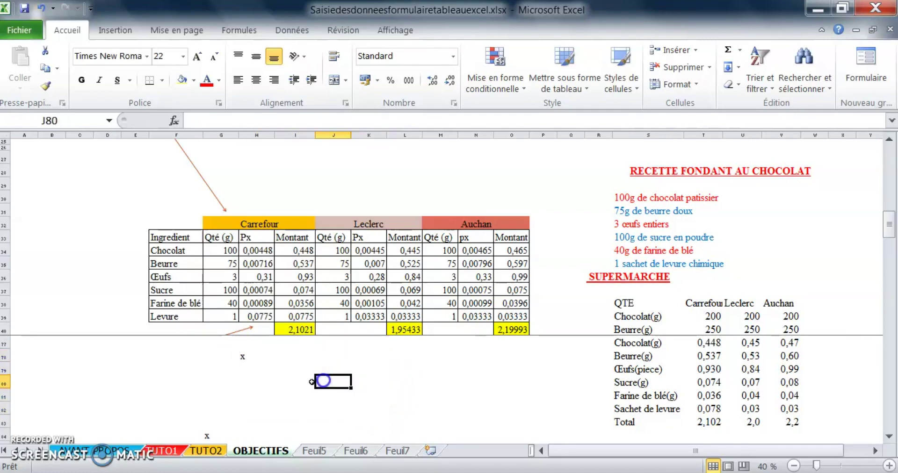
Compare the original table in F33:O40 with the rebuilt ingredient rows starting at row 69.
{"action": "left_click_drag", "start_coordinate": [169, 237], "coordinate": [501, 330]}
{"action": "scroll", "coordinate": [369, 435], "scroll_direction": "up", "scroll_amount": 3}
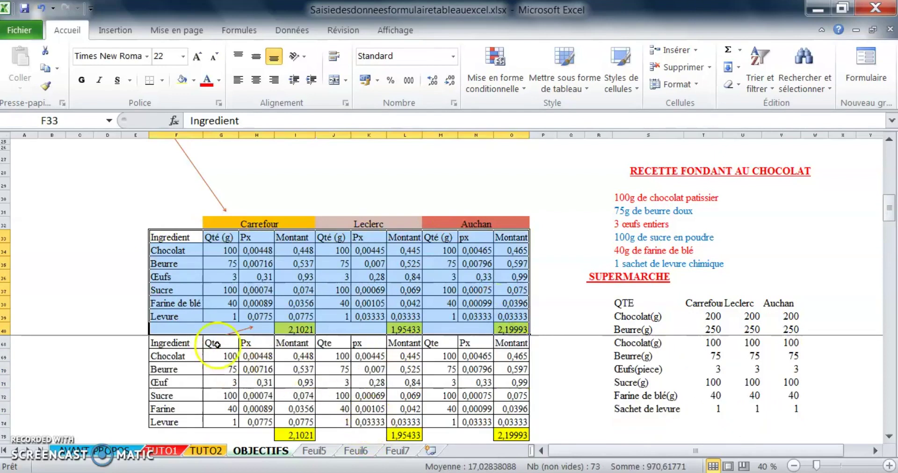
{"action": "left_click_drag", "start_coordinate": [171, 356], "coordinate": [517, 429]}
{"action": "left_click", "coordinate": [367, 397]}
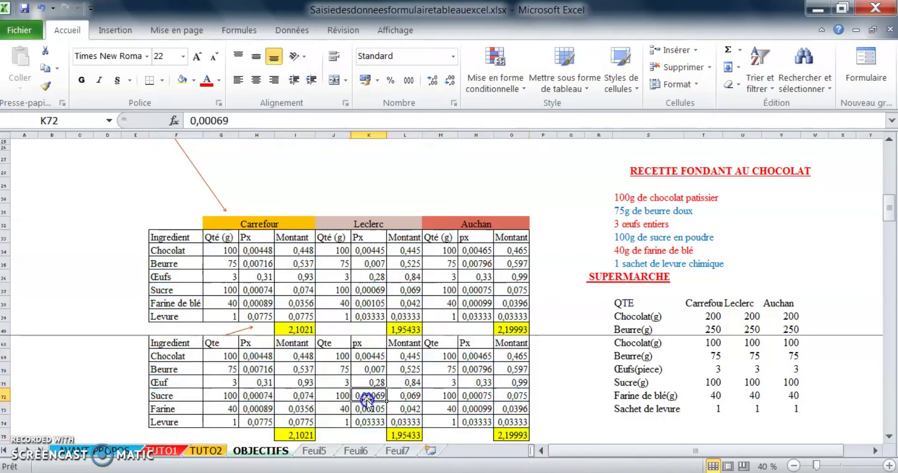
Check the Carrefour, Leclerc and Auchan total formulas in row 40 of the original table.
{"action": "left_click", "coordinate": [295, 436]}
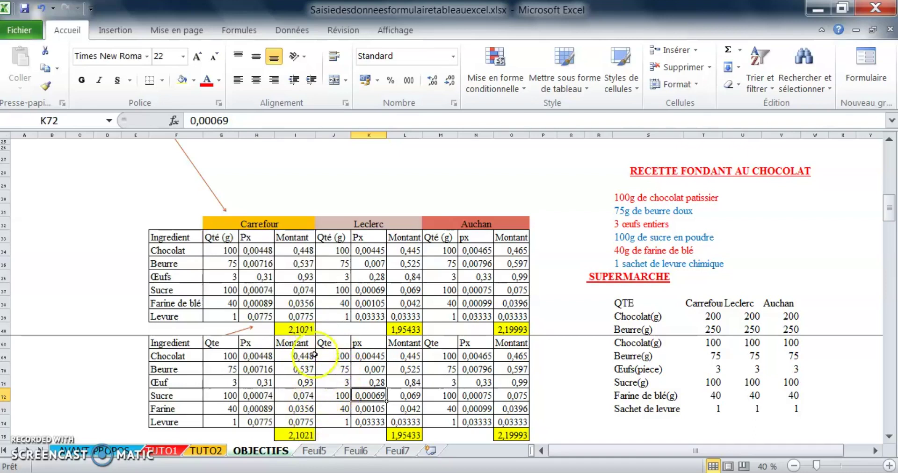
{"action": "left_click", "coordinate": [305, 328]}
{"action": "left_click", "coordinate": [405, 329]}
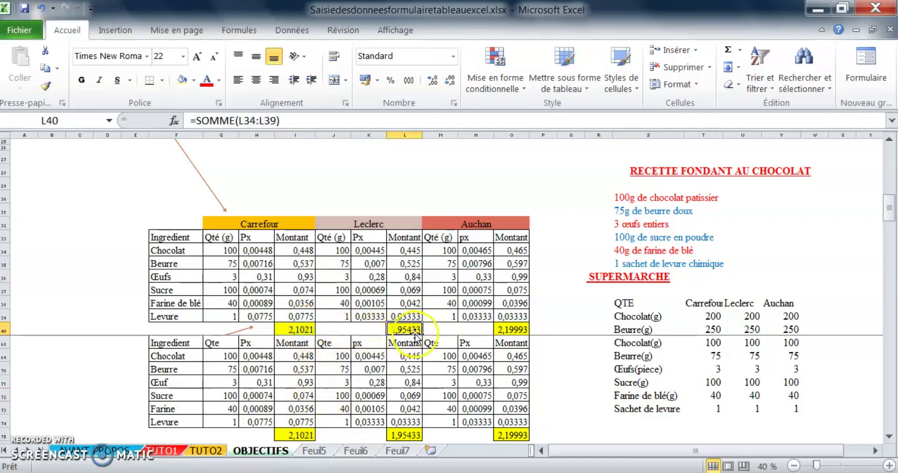
{"action": "left_click", "coordinate": [516, 327]}
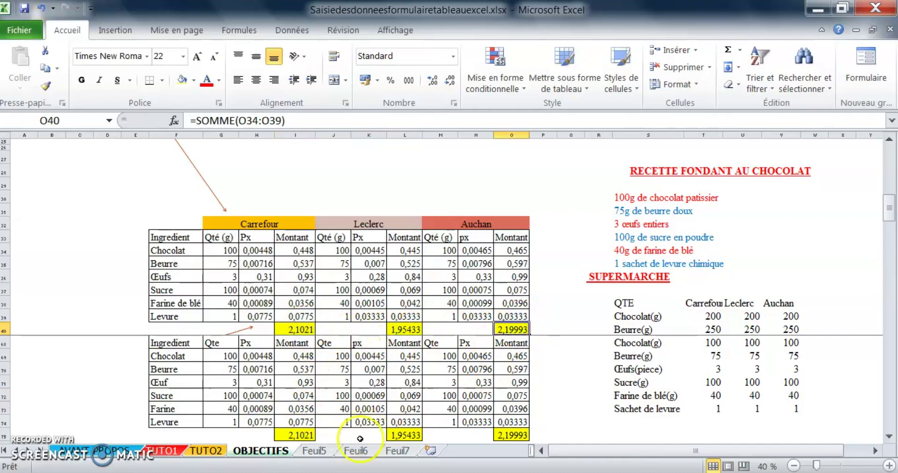
Check the Leclerc total formula in L75 of the rebuilt table and leave the selection on an empty cell.
{"action": "scroll", "coordinate": [369, 443], "scroll_direction": "up", "scroll_amount": 1}
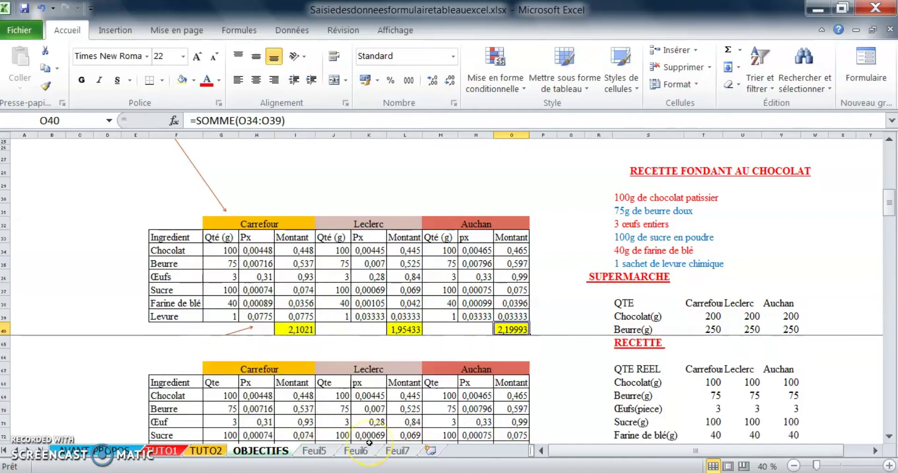
{"action": "scroll", "coordinate": [370, 408], "scroll_direction": "down", "scroll_amount": 3}
{"action": "left_click", "coordinate": [369, 408]}
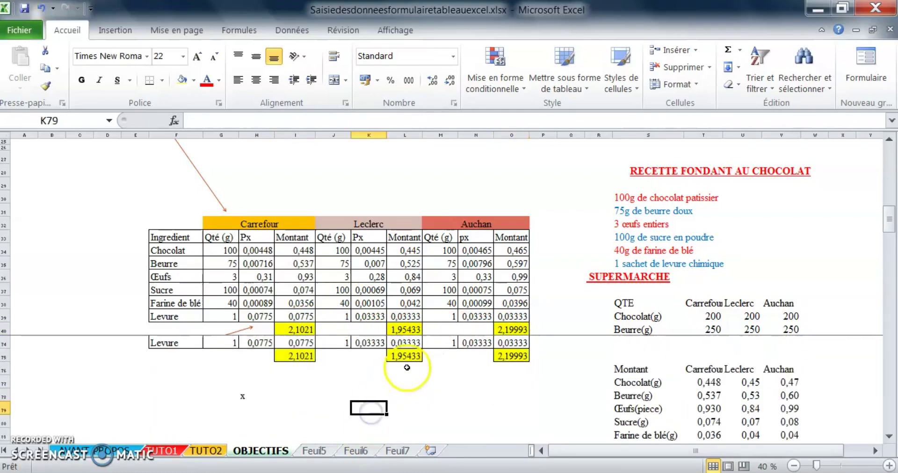
{"action": "left_click", "coordinate": [416, 377]}
{"action": "left_click", "coordinate": [411, 354]}
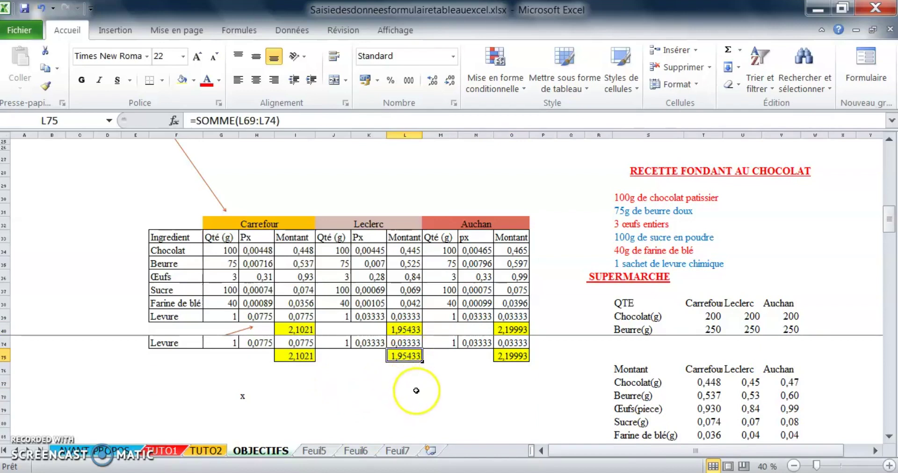
{"action": "left_click", "coordinate": [398, 395]}
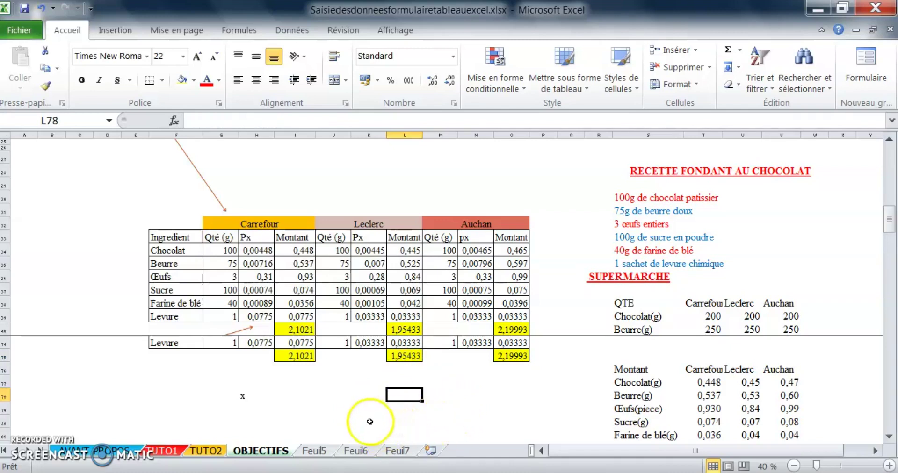
{"action": "left_click", "coordinate": [349, 408]}
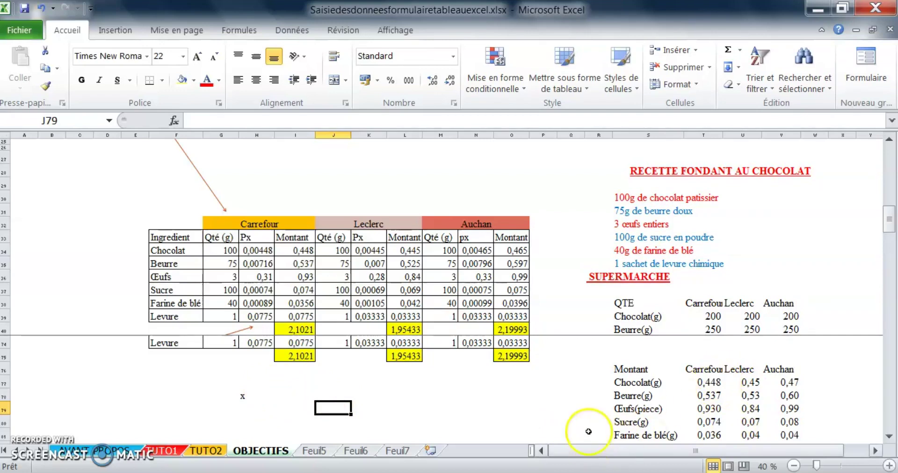
Check the Carrefour Montant values and their total formula in I75 of the rebuilt table.
{"action": "scroll", "coordinate": [700, 406], "scroll_direction": "down", "scroll_amount": 1}
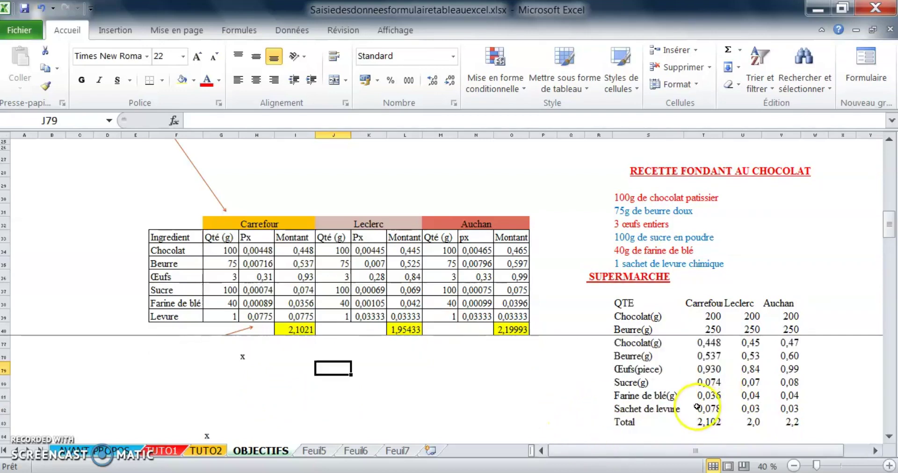
{"action": "left_click", "coordinate": [406, 394]}
{"action": "scroll", "coordinate": [394, 417], "scroll_direction": "up", "scroll_amount": 2}
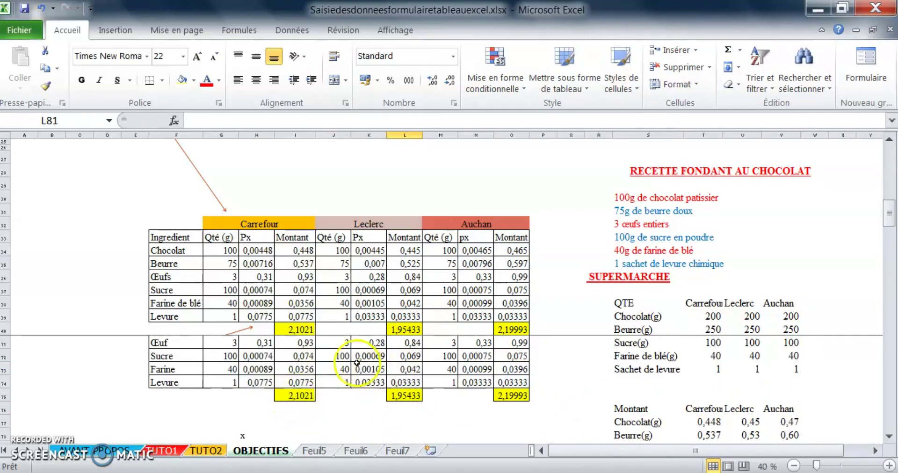
{"action": "scroll", "coordinate": [328, 388], "scroll_direction": "up", "scroll_amount": 2}
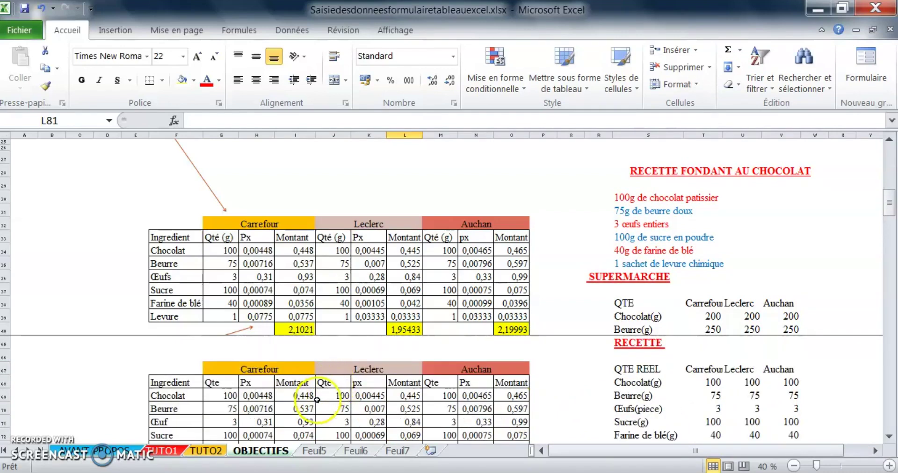
{"action": "scroll", "coordinate": [317, 400], "scroll_direction": "down", "scroll_amount": 1}
{"action": "left_click_drag", "start_coordinate": [302, 356], "coordinate": [309, 408]}
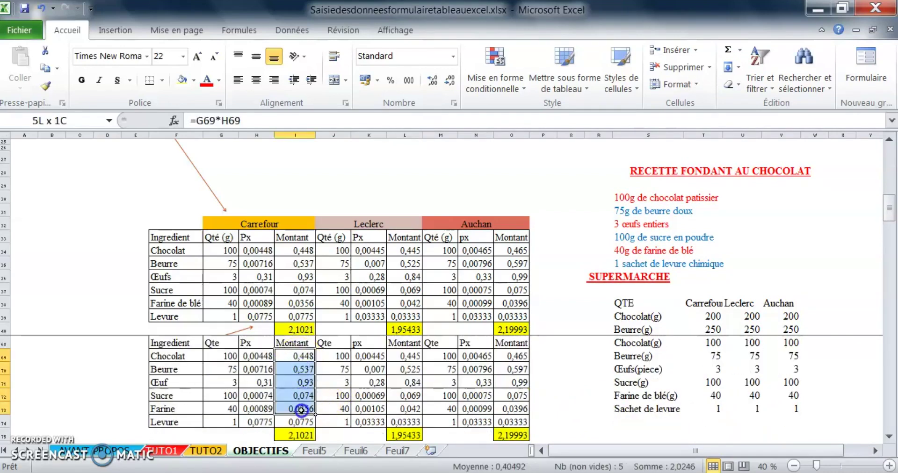
{"action": "left_click", "coordinate": [295, 436]}
{"action": "scroll", "coordinate": [297, 438], "scroll_direction": "down", "scroll_amount": 3}
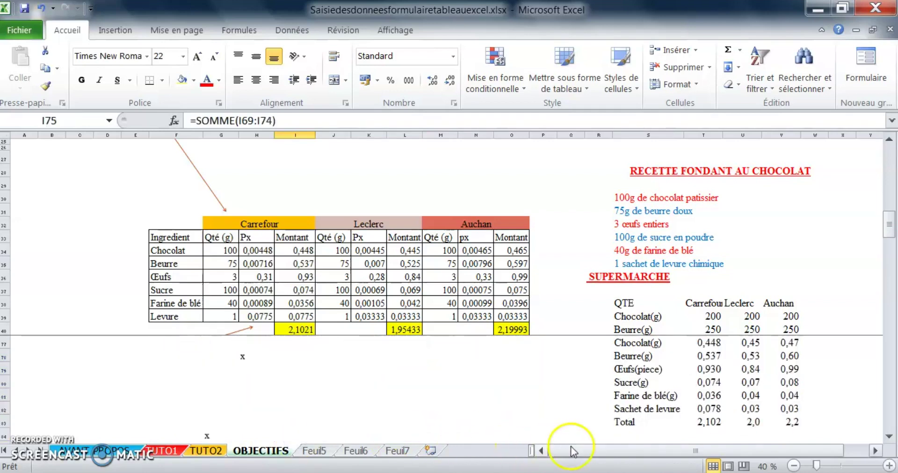
Format the Leclerc Montant values and total in U77:U83 as Nombre with 3 decimals.
{"action": "left_click", "coordinate": [708, 426]}
{"action": "left_click", "coordinate": [743, 422]}
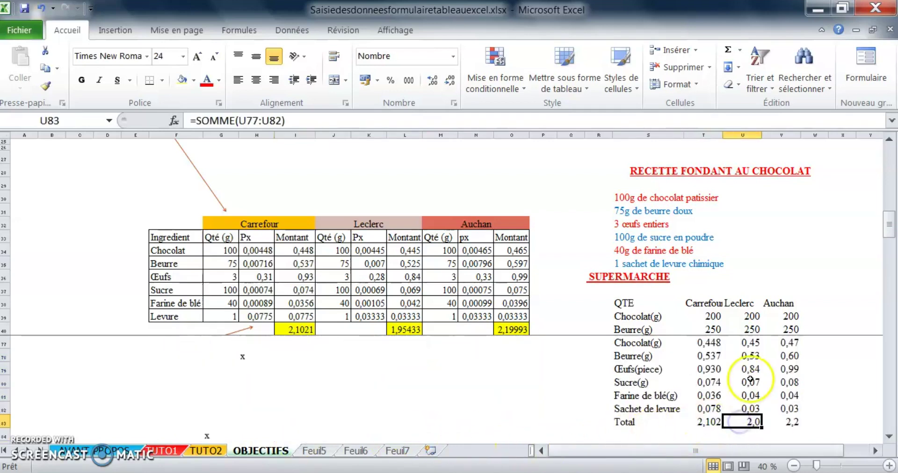
{"action": "left_click_drag", "start_coordinate": [743, 343], "coordinate": [756, 427]}
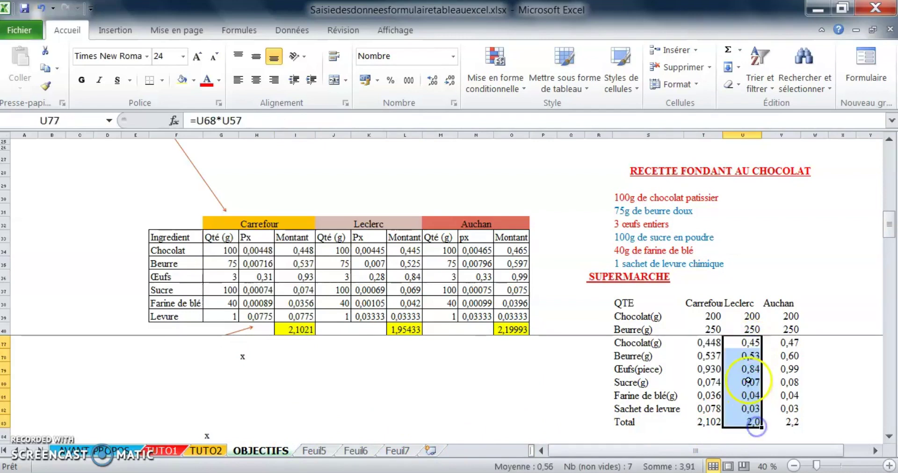
{"action": "right_click", "coordinate": [749, 381]}
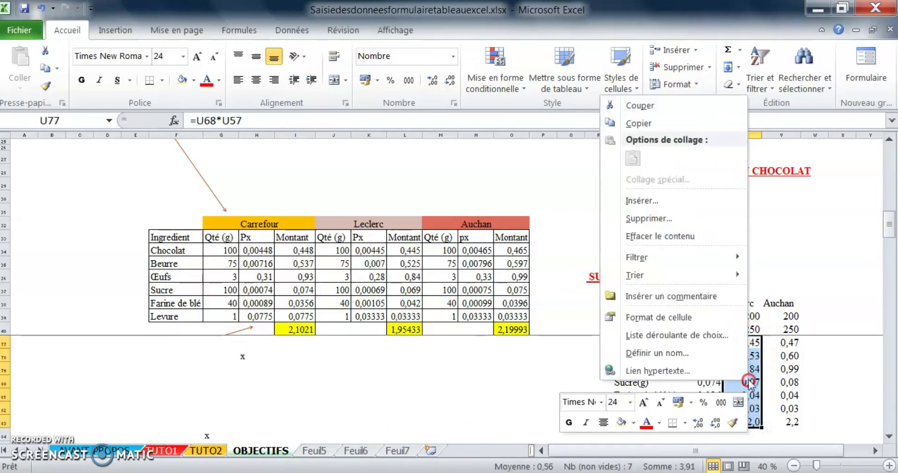
{"action": "left_click", "coordinate": [670, 322]}
{"action": "left_click", "coordinate": [465, 136]}
{"action": "left_click", "coordinate": [509, 136]}
{"action": "left_click", "coordinate": [465, 136]}
{"action": "left_click", "coordinate": [460, 181]}
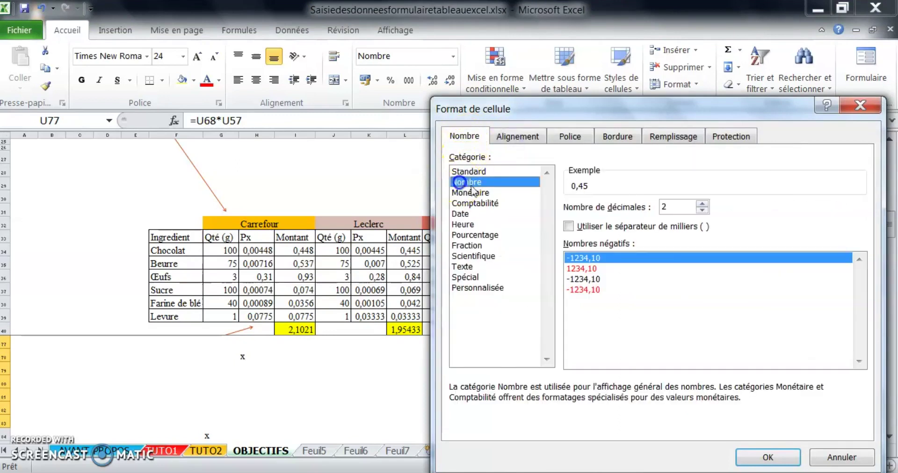
{"action": "left_click", "coordinate": [703, 203]}
{"action": "left_click", "coordinate": [747, 462]}
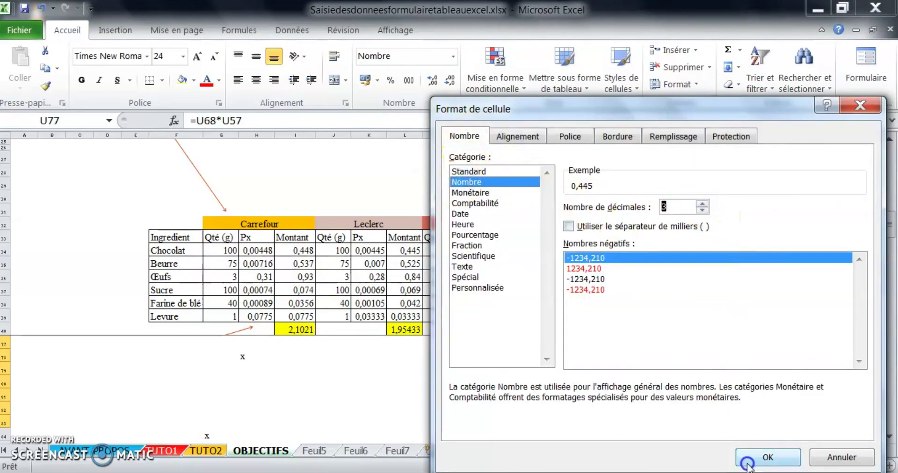
Compare the Carrefour, Leclerc and Auchan totals in row 40 with the totals in row 83 of the Montant list.
{"action": "left_click", "coordinate": [697, 423]}
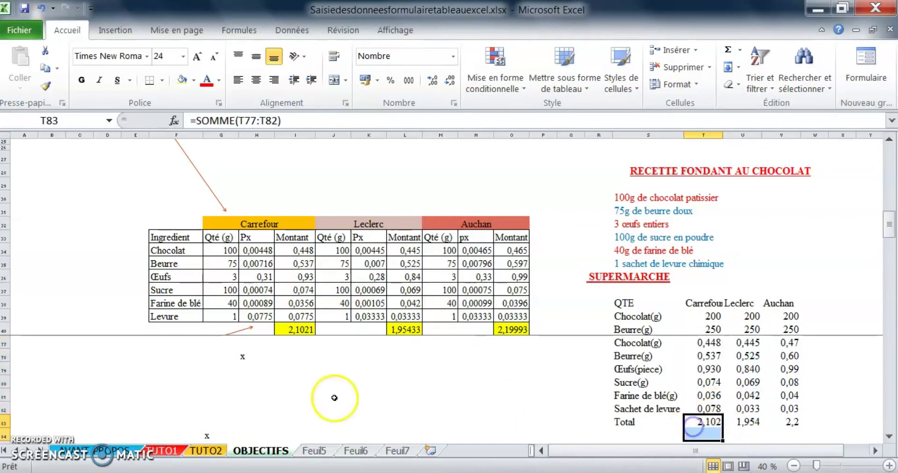
{"action": "left_click", "coordinate": [405, 330]}
{"action": "left_click", "coordinate": [523, 329]}
{"action": "left_click", "coordinate": [297, 330]}
{"action": "left_click", "coordinate": [409, 330]}
{"action": "left_click", "coordinate": [501, 330]}
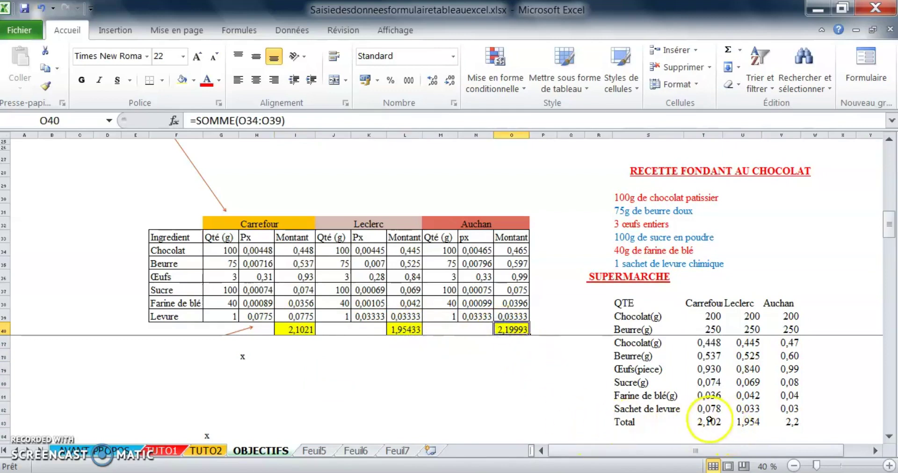
{"action": "left_click_drag", "start_coordinate": [709, 420], "coordinate": [791, 421]}
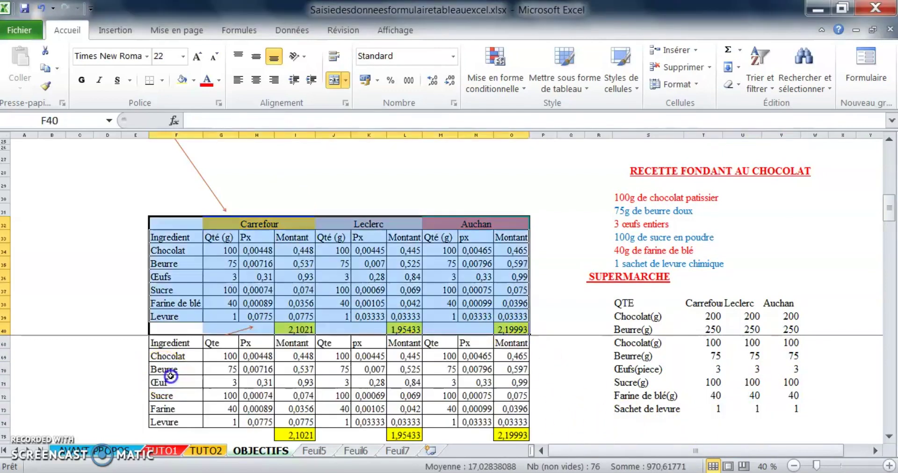
Select the whole original comparison table in F32:O40 to show its extent.
{"action": "left_click", "coordinate": [145, 381]}
{"action": "scroll", "coordinate": [144, 356], "scroll_direction": "down", "scroll_amount": 3}
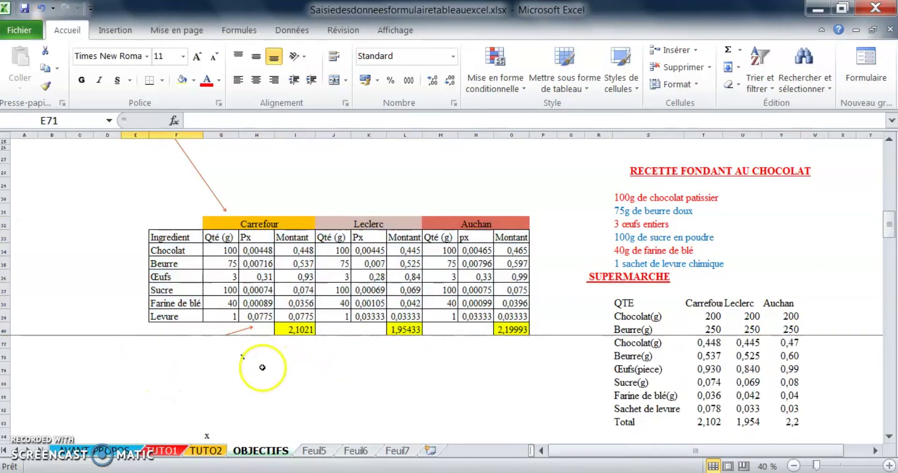
{"action": "left_click", "coordinate": [263, 369]}
{"action": "left_click", "coordinate": [397, 367]}
{"action": "left_click_drag", "start_coordinate": [168, 222], "coordinate": [486, 332]}
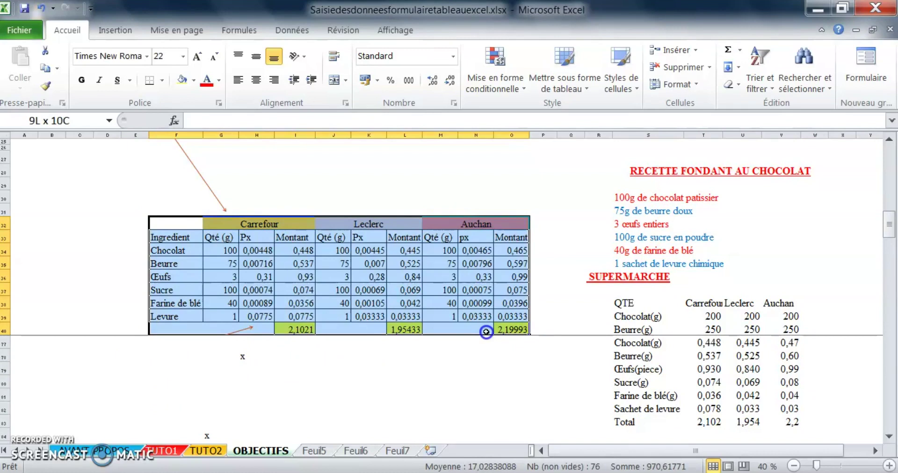
Demonstrate selecting the single-row range F80:O80 in the empty area, and finish on the empty cell J79.
{"action": "left_click", "coordinate": [391, 359]}
{"action": "left_click", "coordinate": [237, 385]}
{"action": "left_click", "coordinate": [428, 372]}
{"action": "left_click", "coordinate": [195, 380]}
{"action": "left_click_drag", "start_coordinate": [196, 380], "coordinate": [508, 376]}
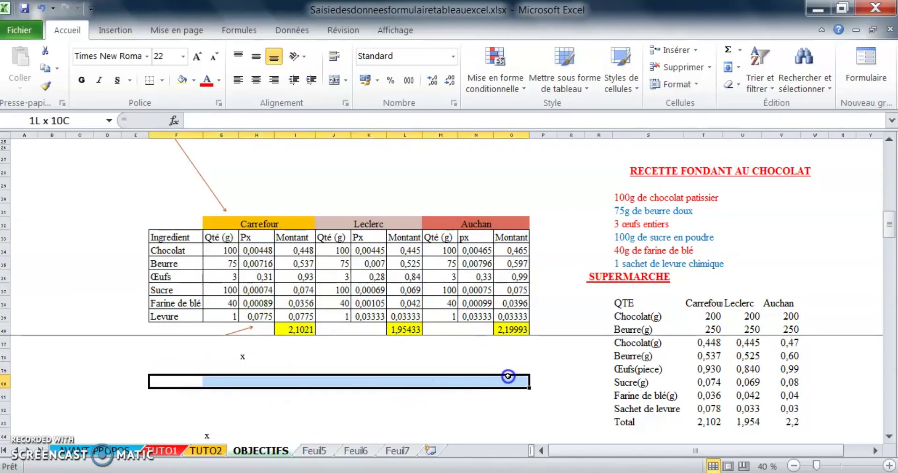
{"action": "left_click", "coordinate": [330, 368]}
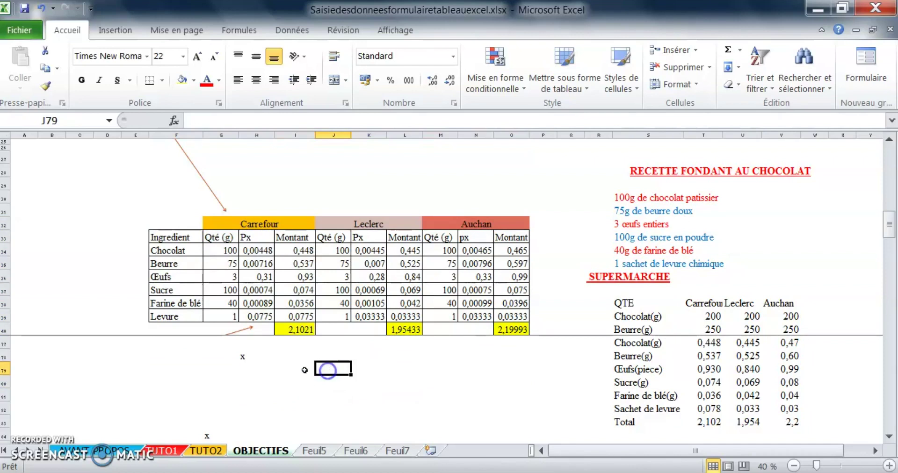
Demonstrate selecting the empty multi-row blocks F79:O82, F79:O83 and F79:P83, and leave the selection on F79.
{"action": "left_click", "coordinate": [190, 380]}
{"action": "left_click_drag", "start_coordinate": [176, 370], "coordinate": [519, 408]}
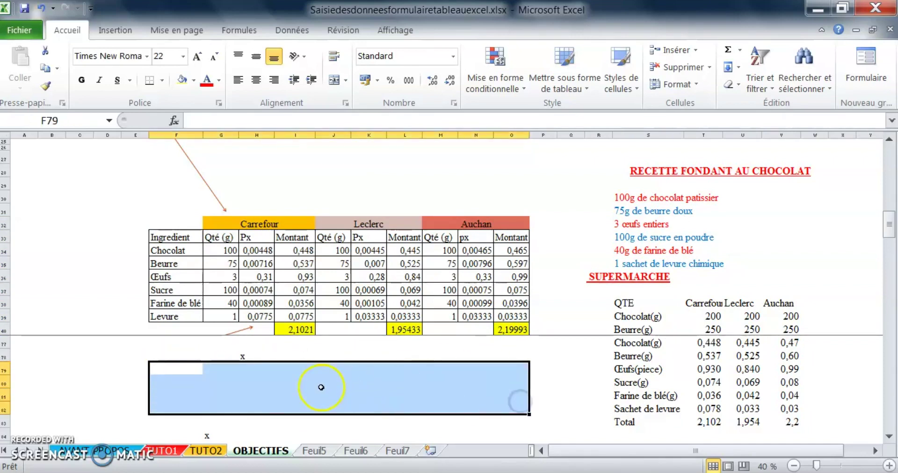
{"action": "left_click_drag", "start_coordinate": [189, 370], "coordinate": [505, 423]}
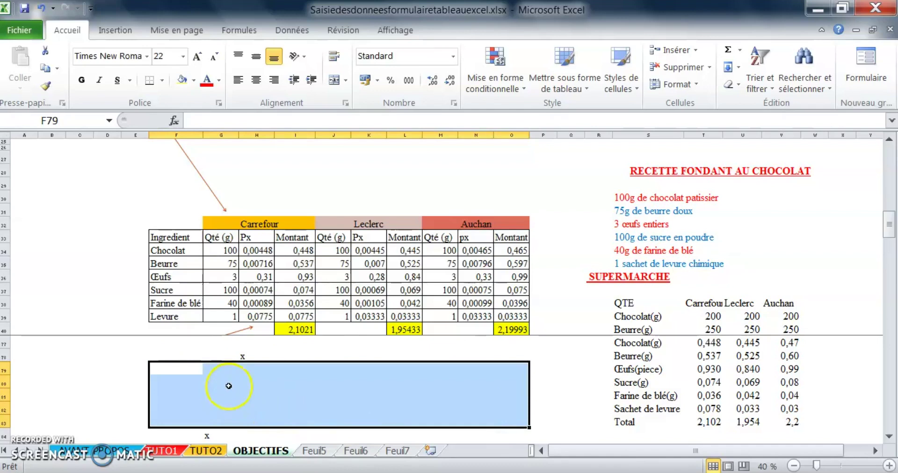
{"action": "left_click", "coordinate": [195, 367]}
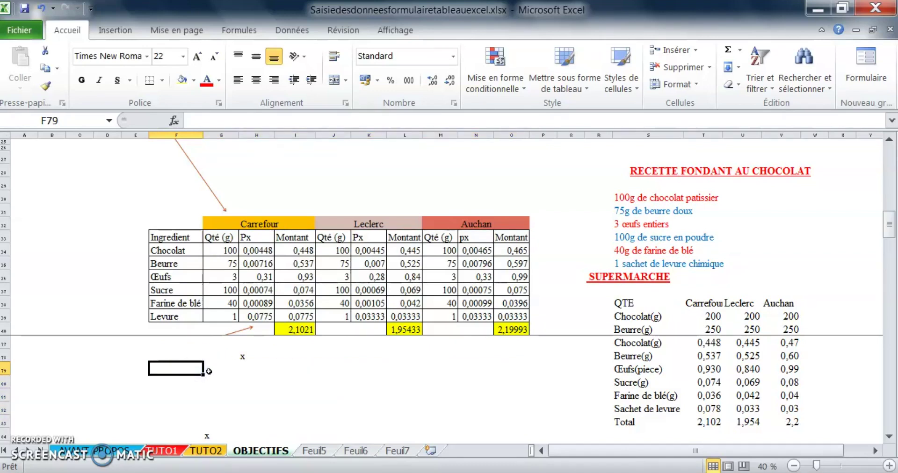
{"action": "left_click", "coordinate": [249, 387]}
{"action": "left_click_drag", "start_coordinate": [176, 373], "coordinate": [545, 425]}
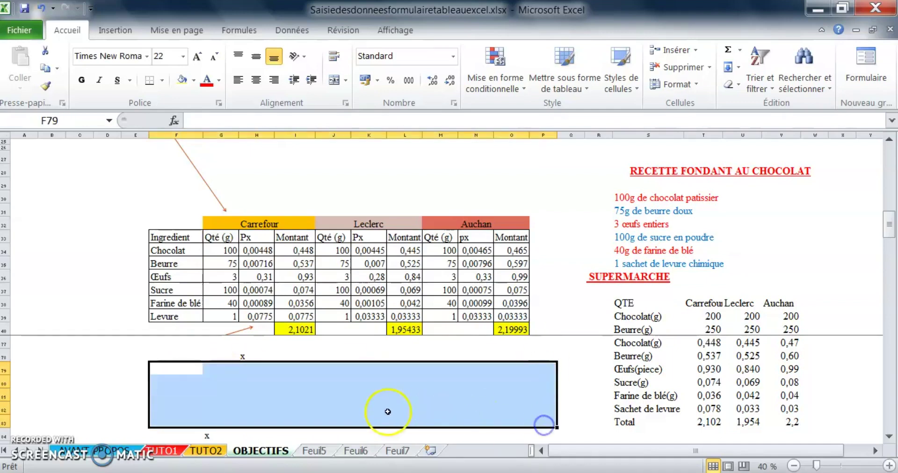
{"action": "left_click", "coordinate": [276, 390]}
{"action": "left_click", "coordinate": [181, 370]}
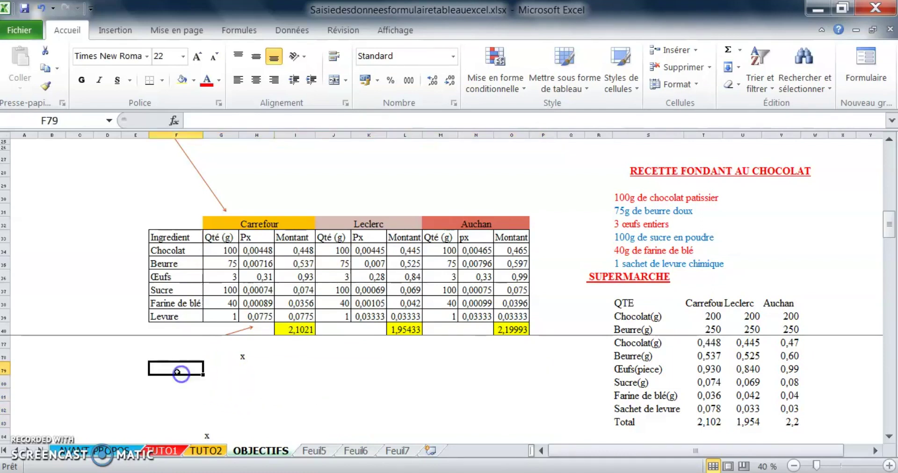